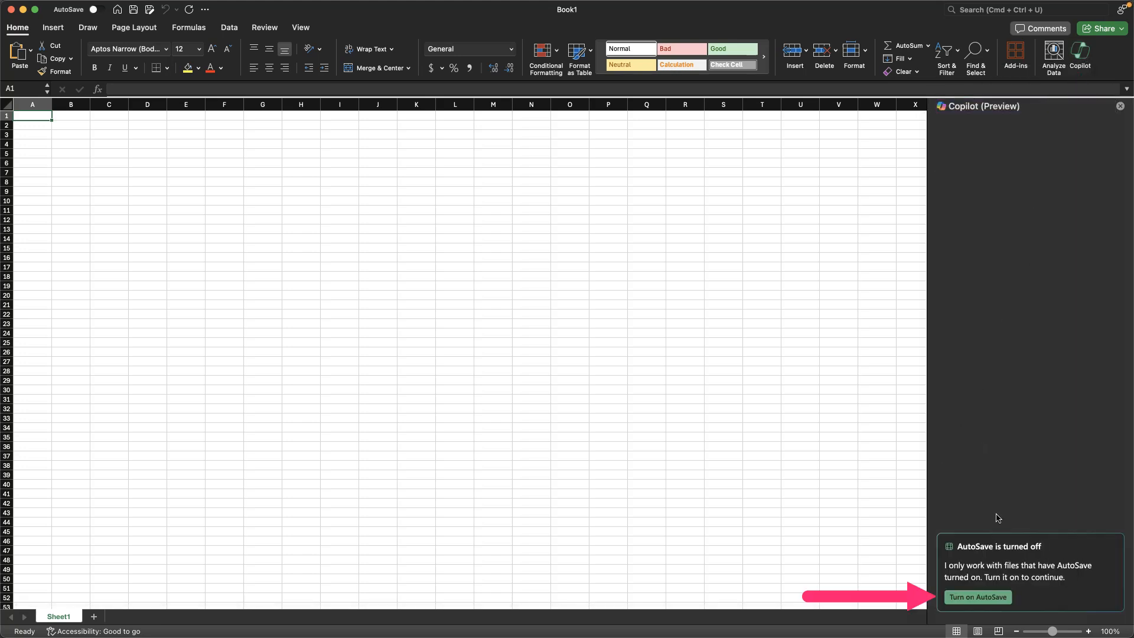
Step: Turn on AutoSave by saving the workbook as Test in OneDrive - Personal
click(982, 601)
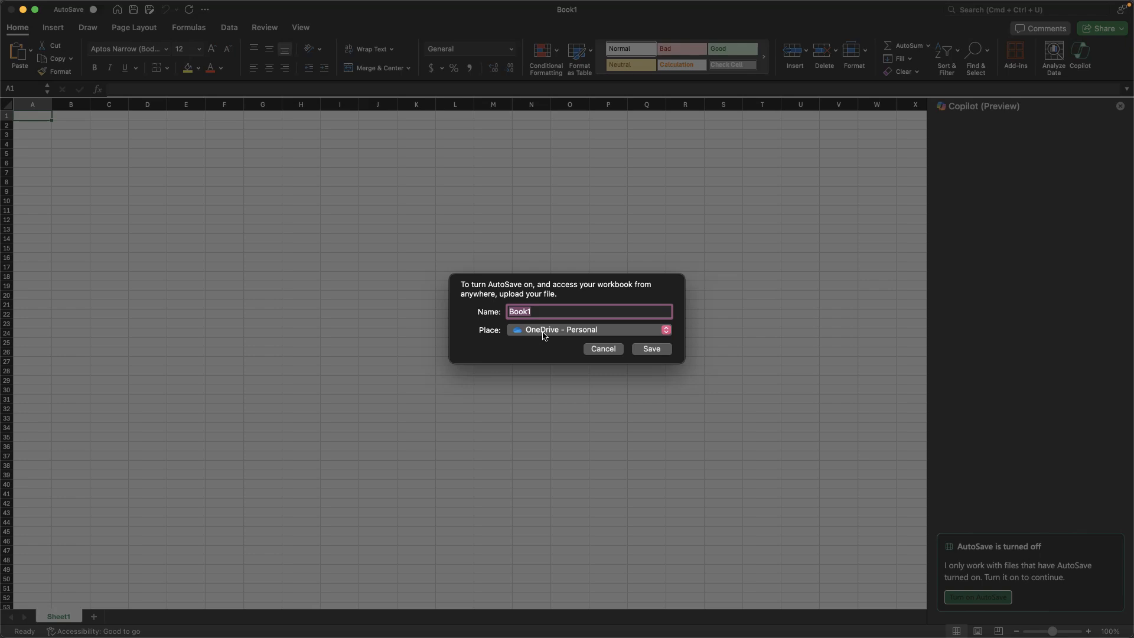
text(Test)
key(super+a)
click(656, 352)
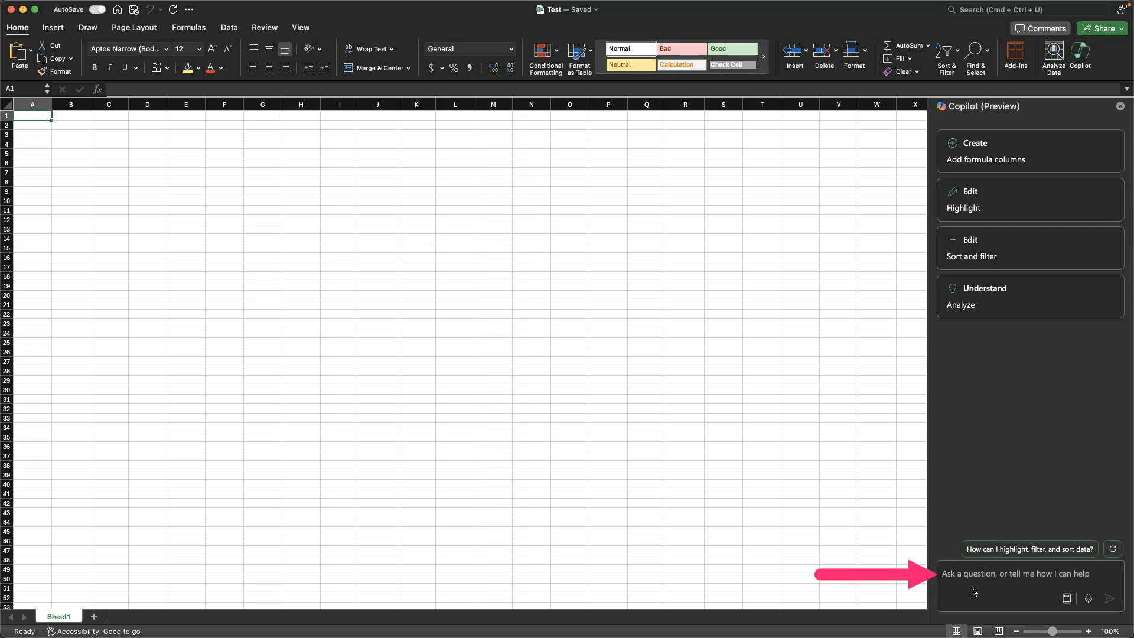
Step: Ask Copilot: "make me a test table of data for coffee store purchases with 10 purchase records that I can use to filter/sort/sum"
text(make me a test table o)
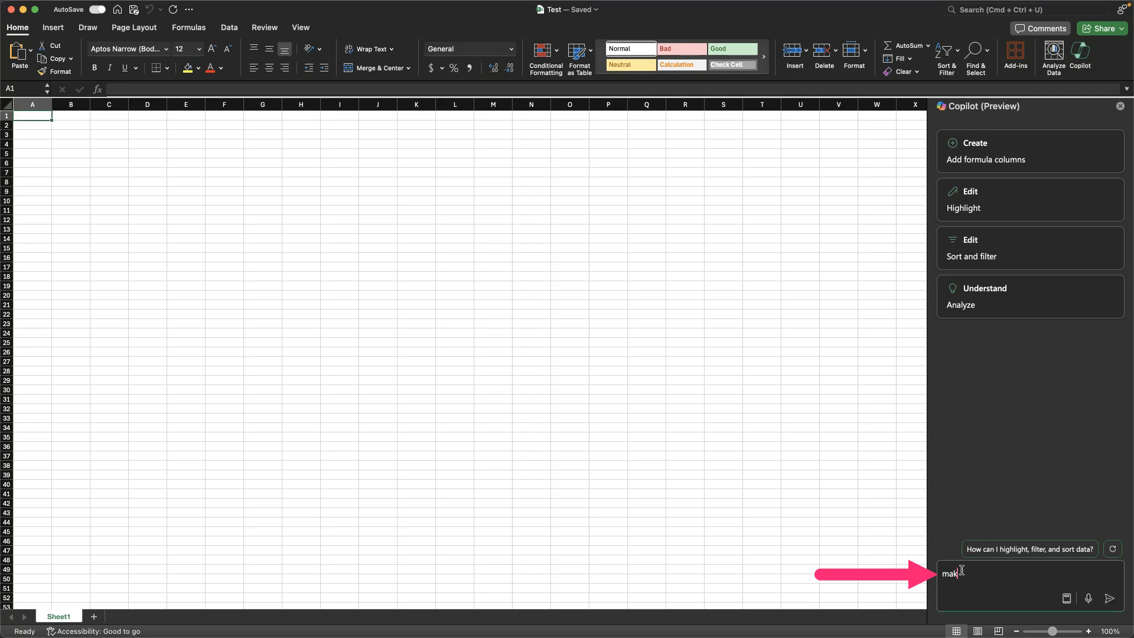
text(f data)
text(for coffee store purchases with 10 purchase records that I can use to filter/sort/sum)
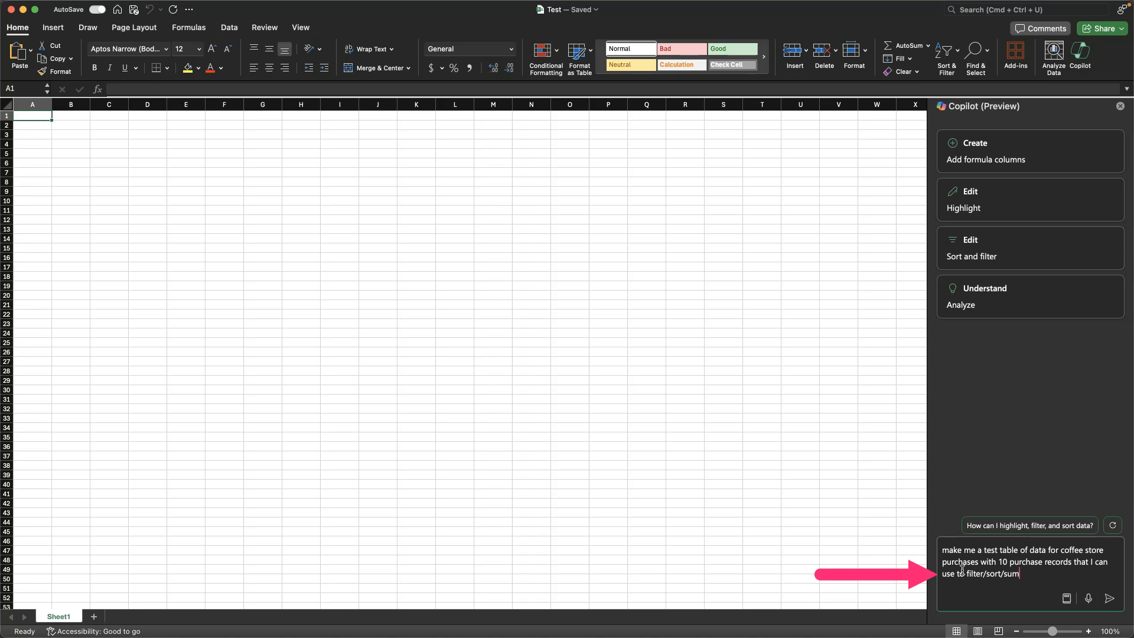
key(Return)
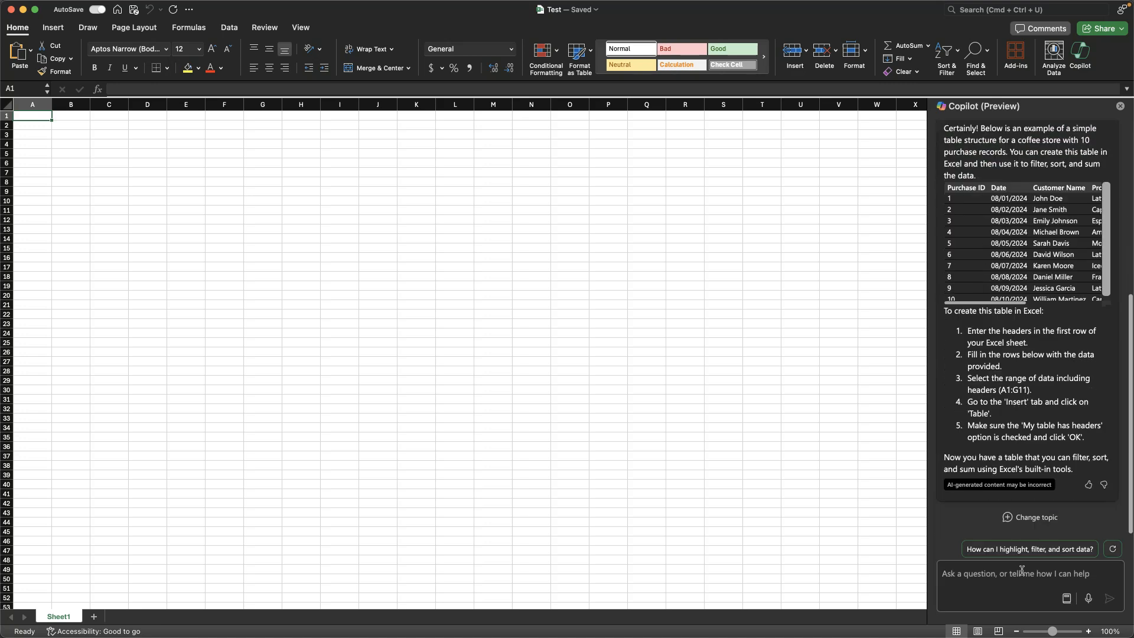
Step: Widen the Copilot pane and copy the whole generated purchase table, including its headers
scroll(1030, 393, up, 2)
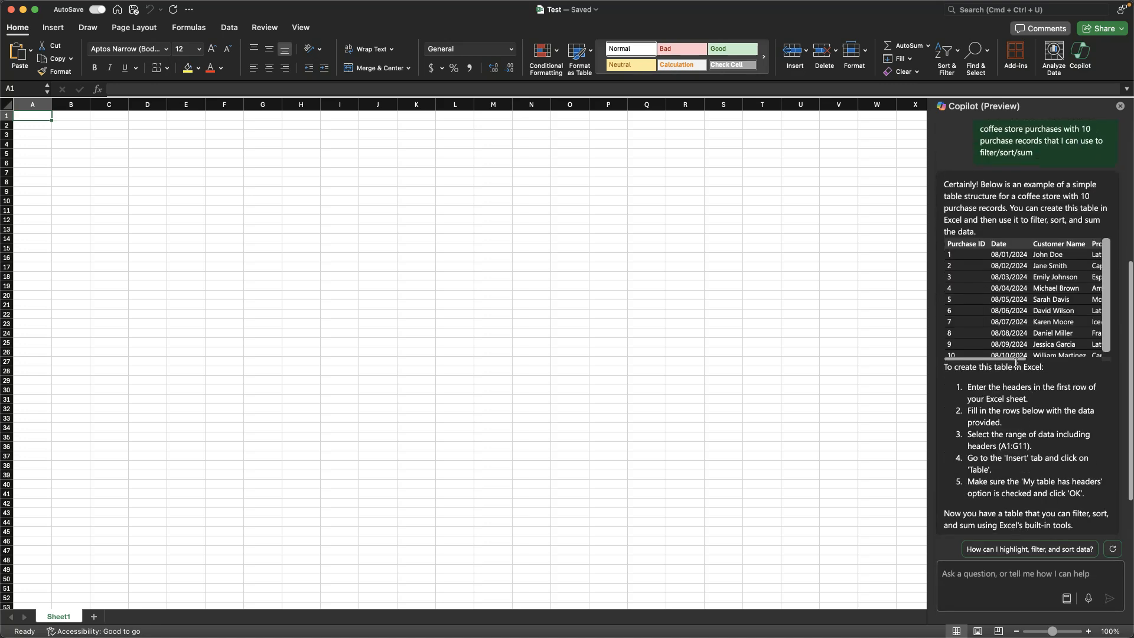
drag(925, 343, 705, 361)
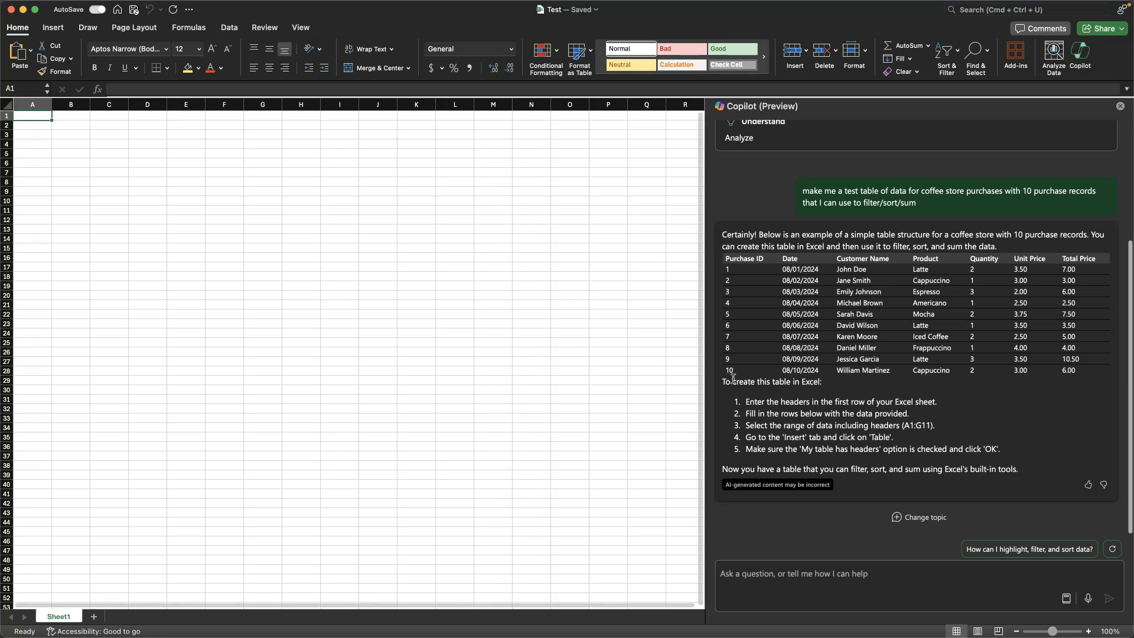
drag(1097, 379, 724, 262)
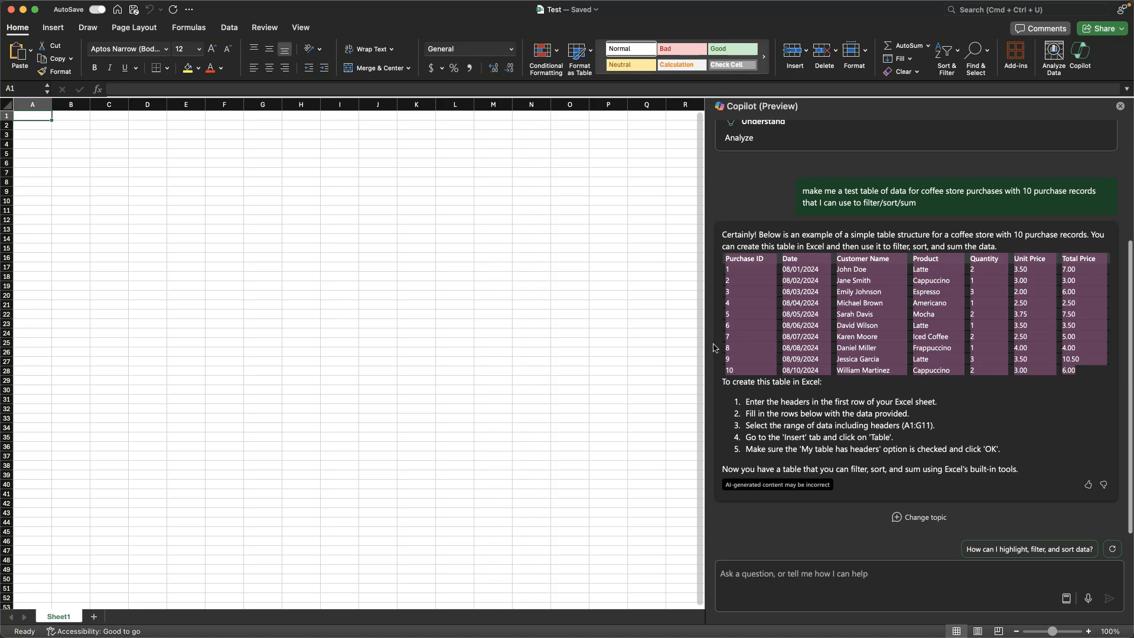
Step: Paste the copied purchase table at cell A1 and set its font colour to black
click(36, 119)
key(super+v)
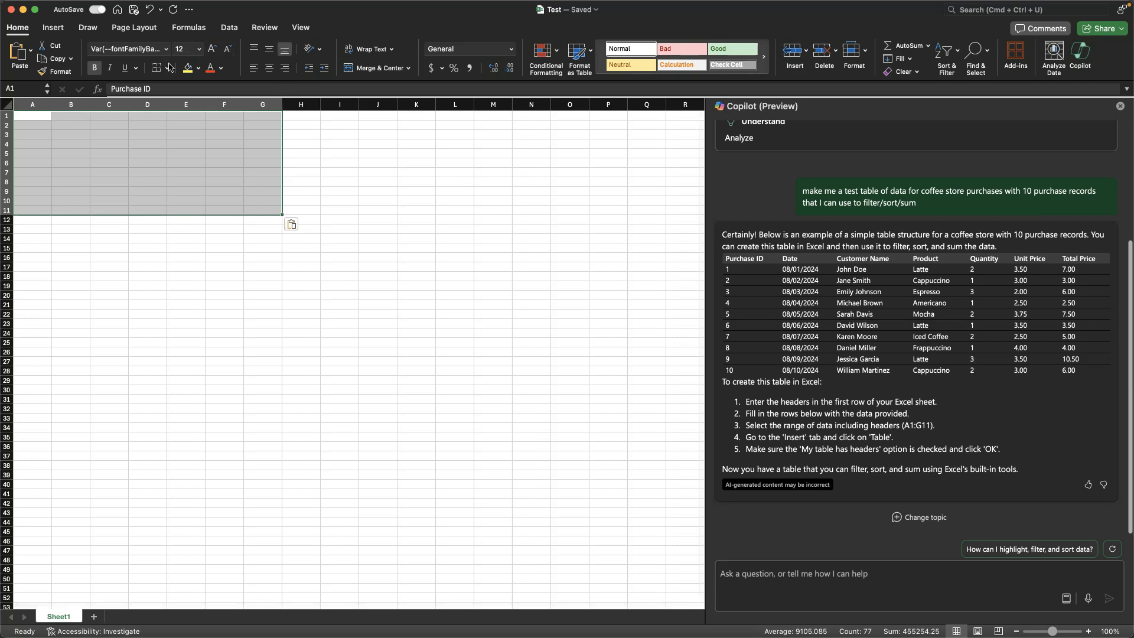
click(221, 68)
click(225, 122)
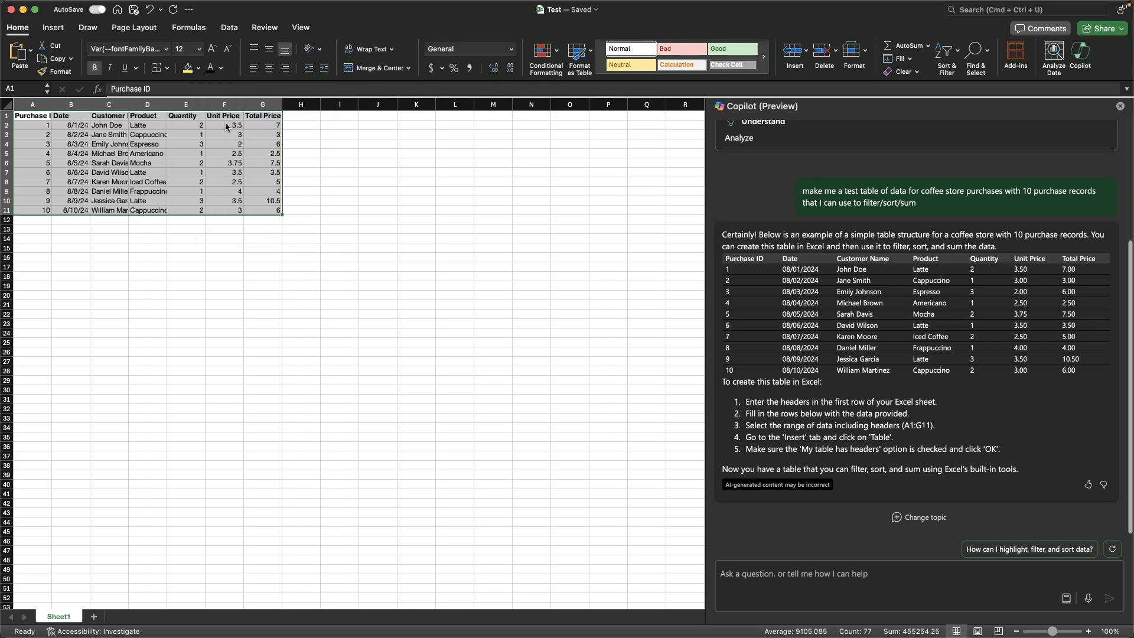
click(308, 132)
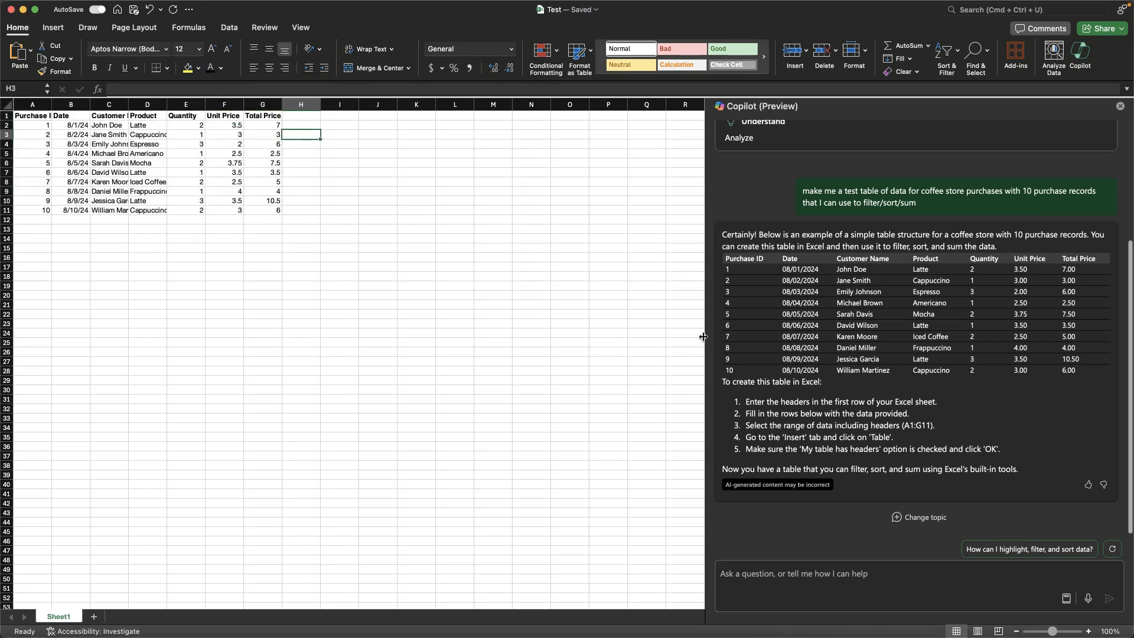
click(438, 202)
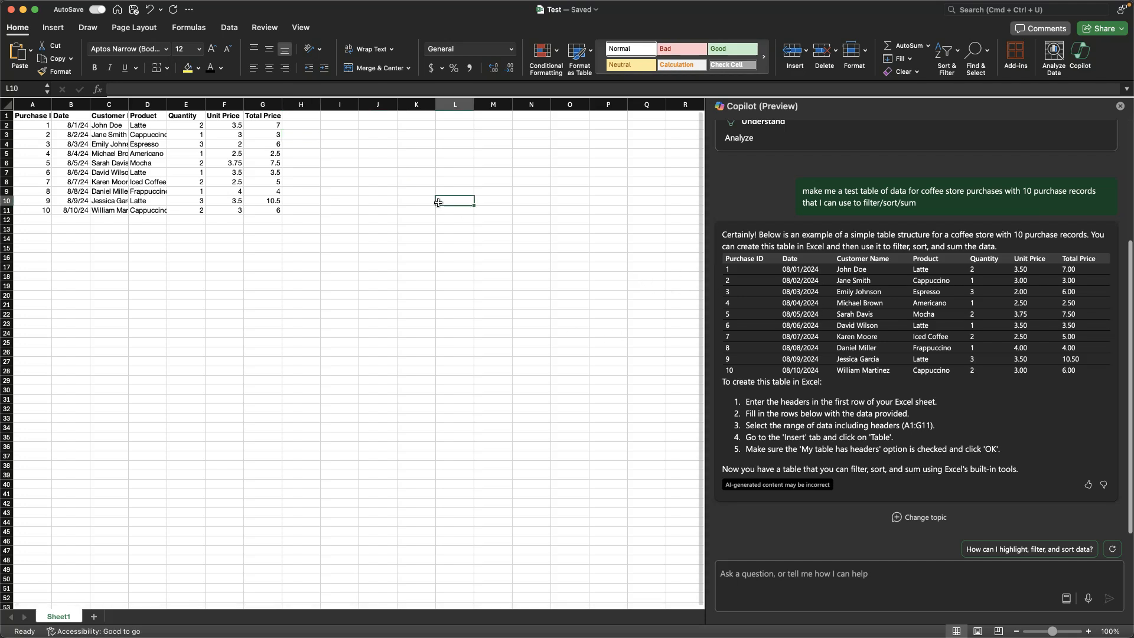
Step: Undo the font colour change and the paste of the purchase table
key(super+z)
key(super+z)
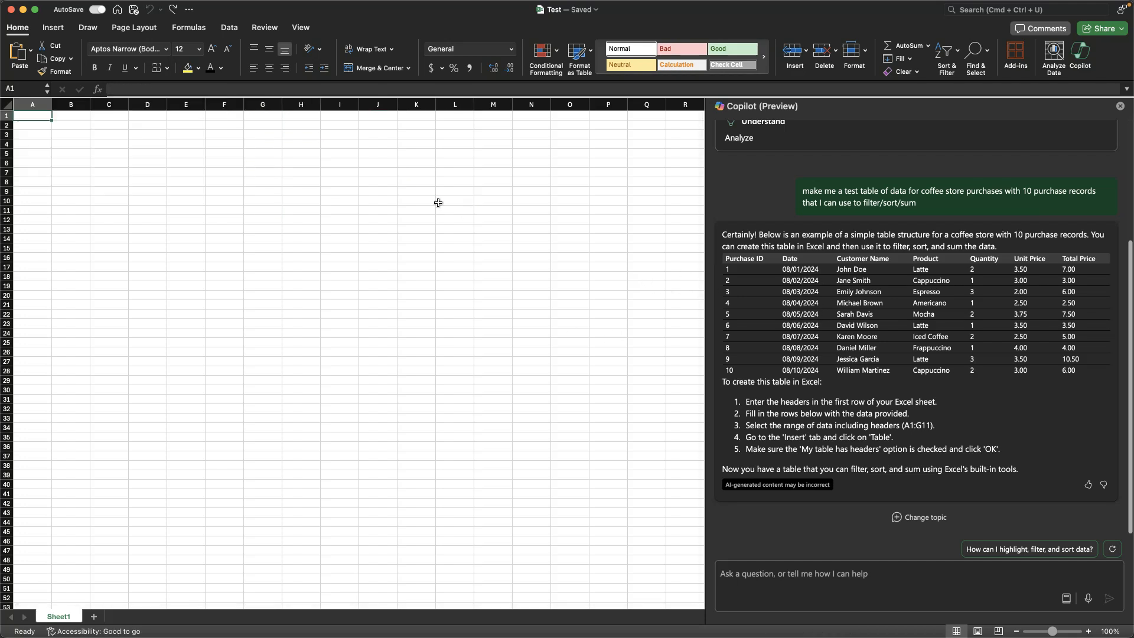
Step: Use Paste Special to insert the copied purchase table at cell A1 as Text
key(super+shift+slash)
text(paste spec)
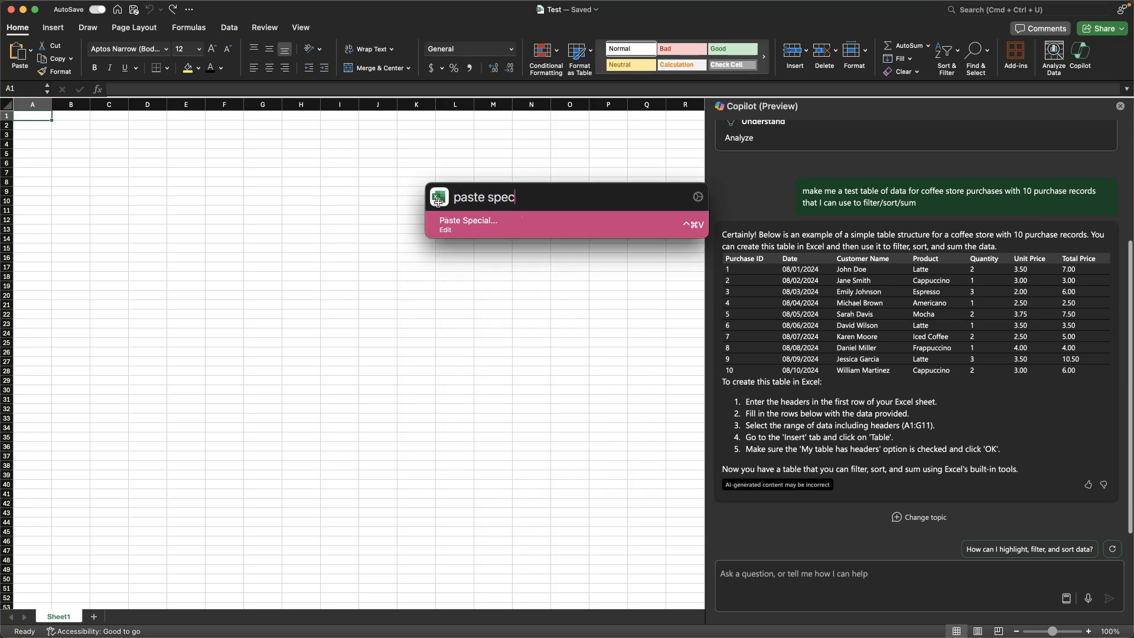
key(Return)
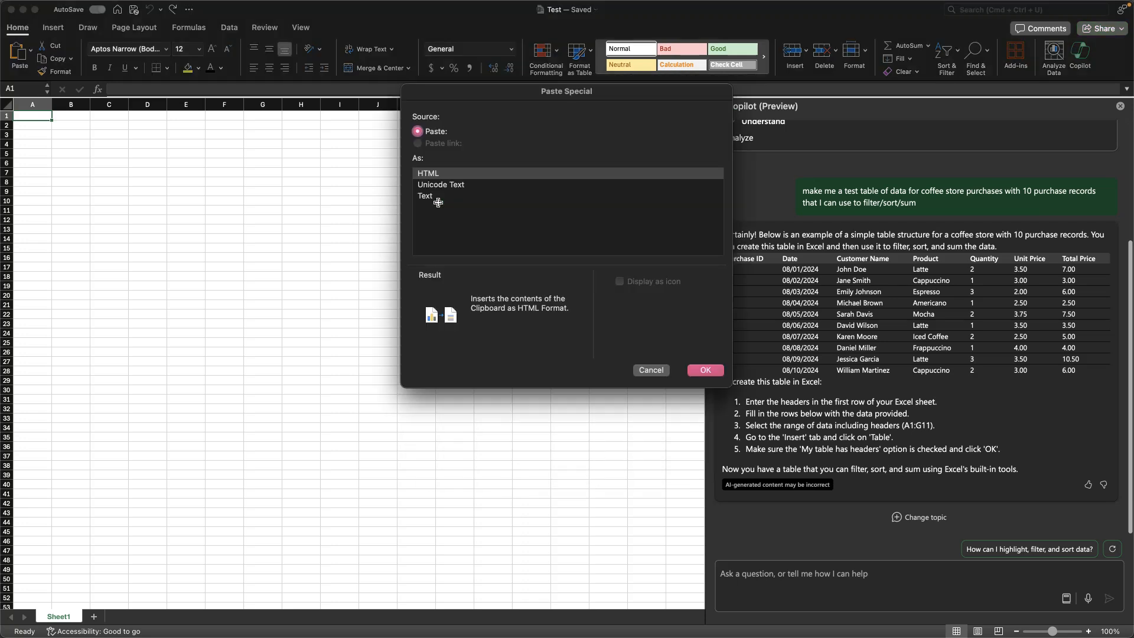
click(468, 196)
key(Return)
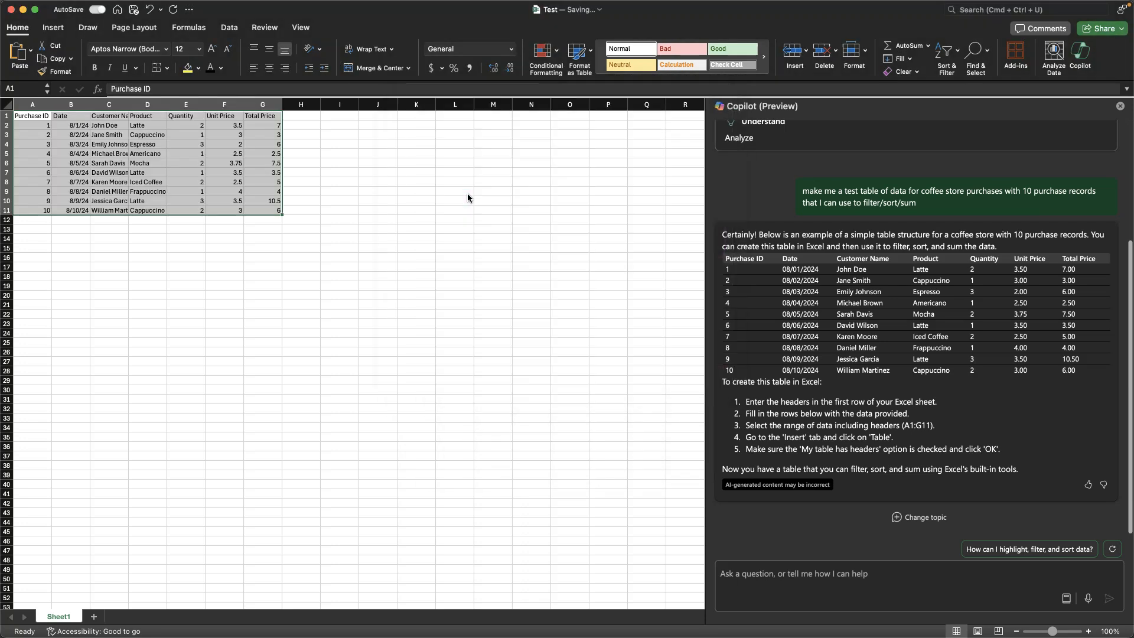
key(Right)
key(Right)
key(Right)
key(Right)
key(Right)
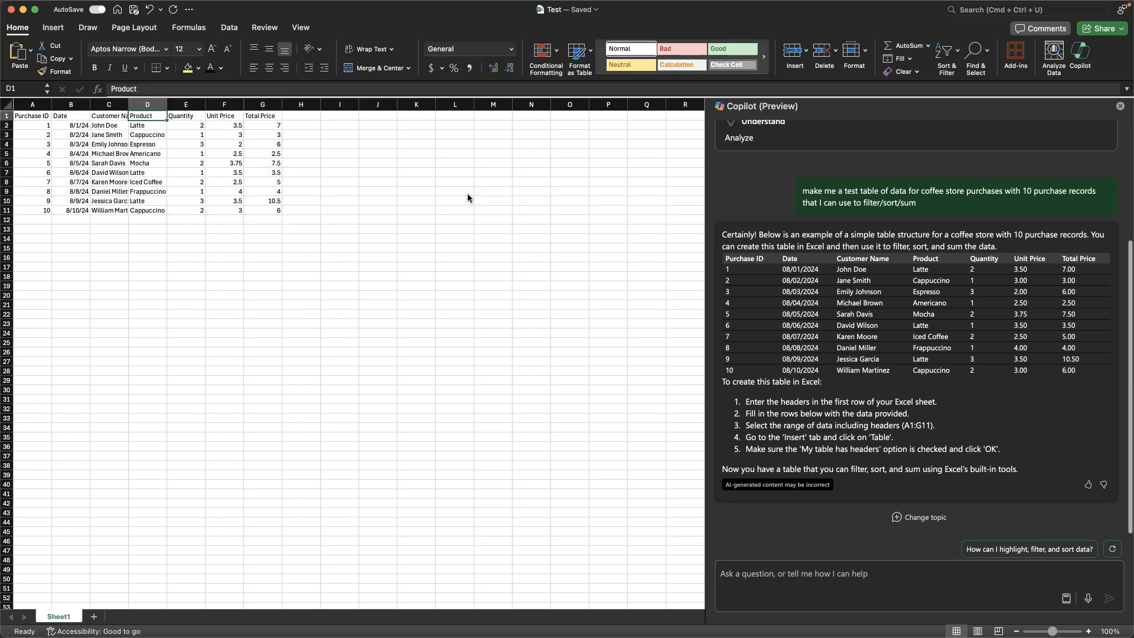
key(Right)
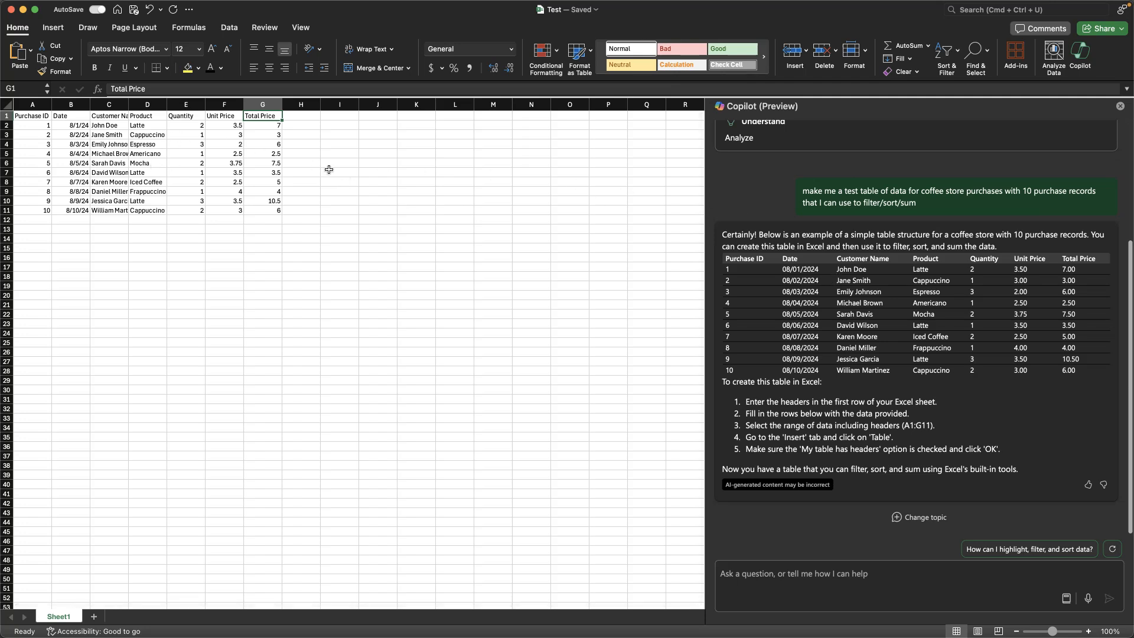
Step: Ask Copilot: "how can I add a total price paid across orders?"
click(823, 573)
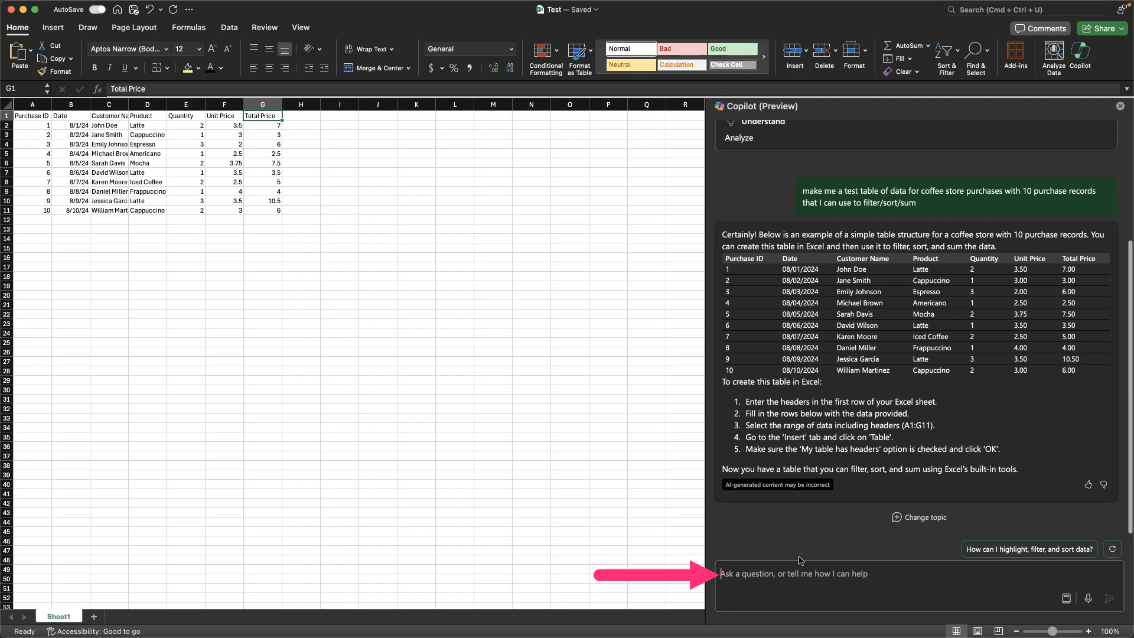
text(how can I add a column with the total price paid)
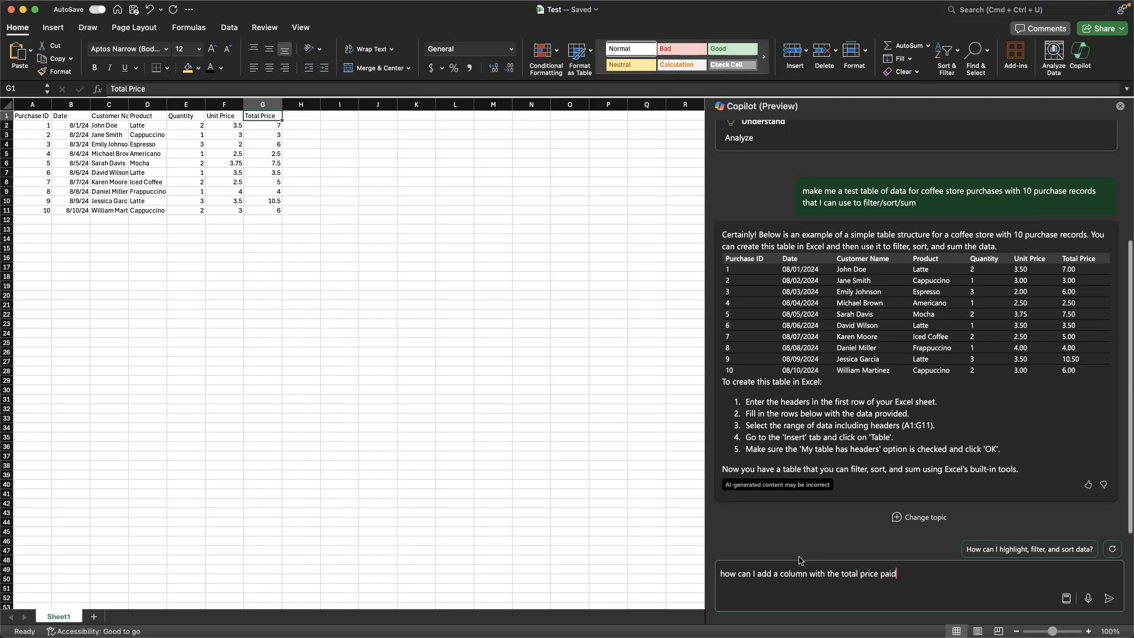
text( across)
key(alt+shift+Right)
key(BackSpace)
key(alt+shift+Right)
key(BackSpace)
key(alt+shift+Right)
key(BackSpace)
key(BackSpace)
key(alt+Right)
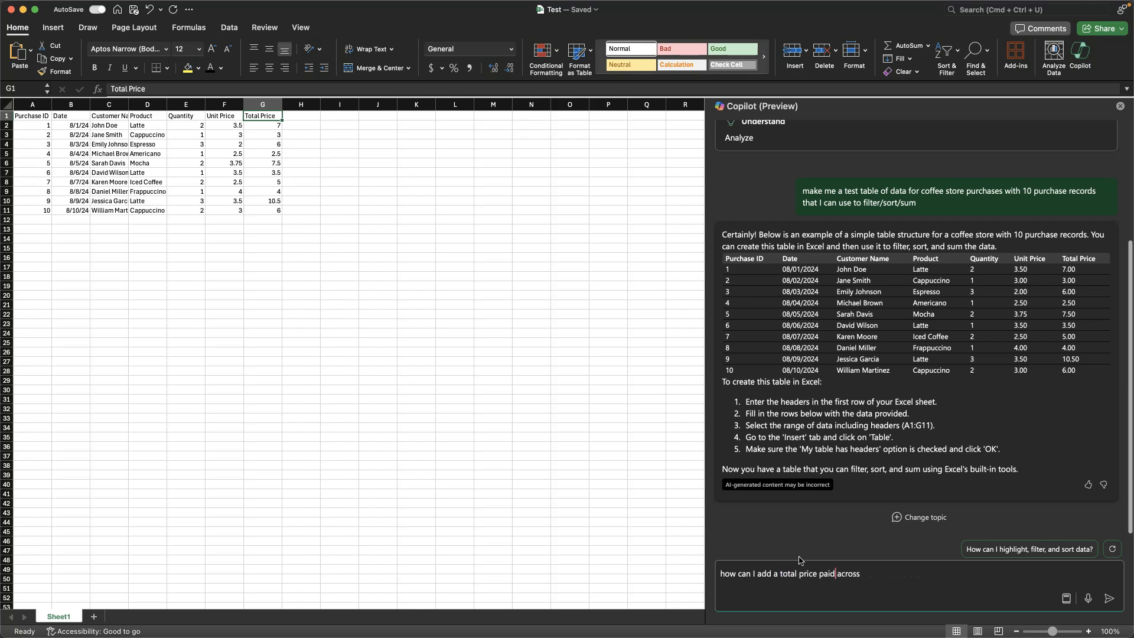
text(orders?)
key(Return)
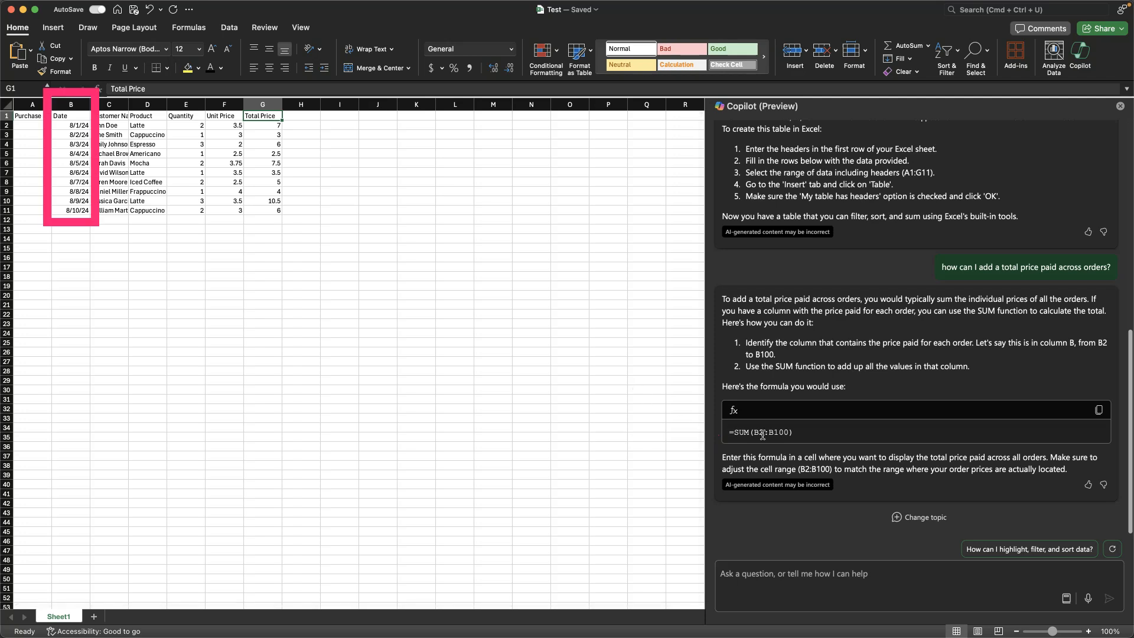
Step: Check Copilot's suggested formula against the data and ask: "can you modify the formula to work on the Total Price column in my table"
scroll(897, 349, up, 15)
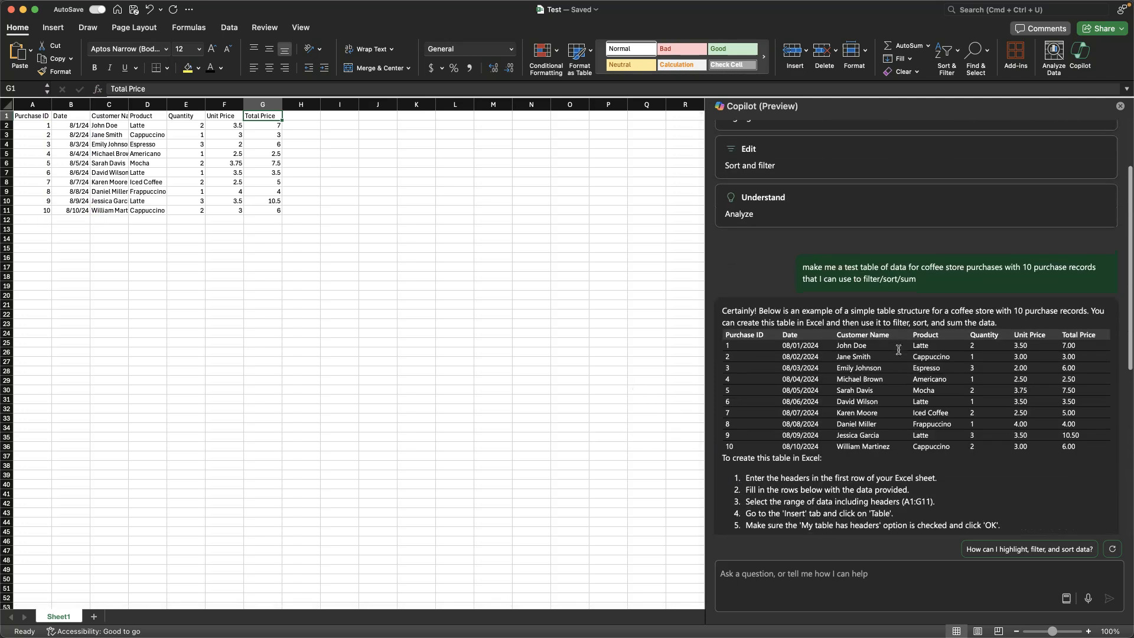
scroll(898, 350, down, 5)
scroll(897, 349, down, 5)
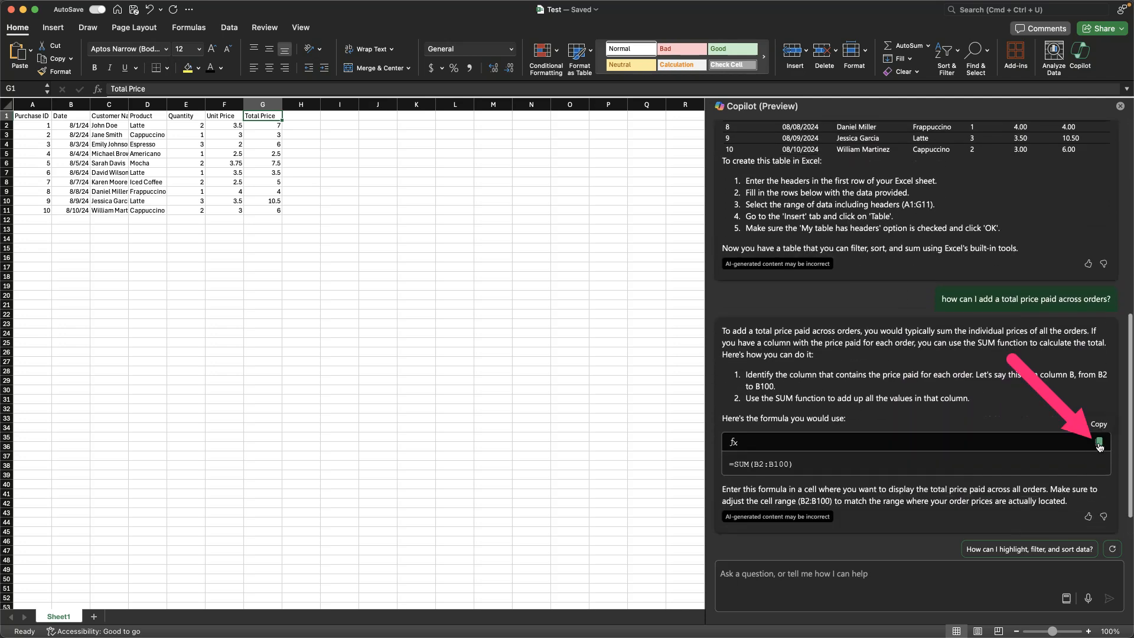
scroll(1072, 368, up, 10)
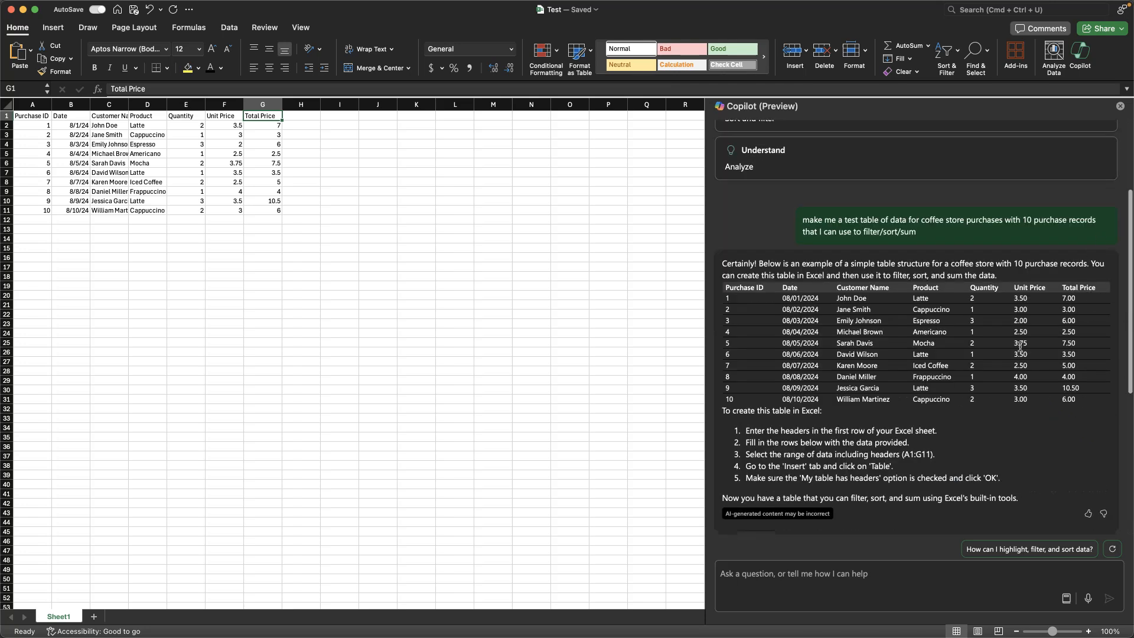
scroll(1020, 347, down, 10)
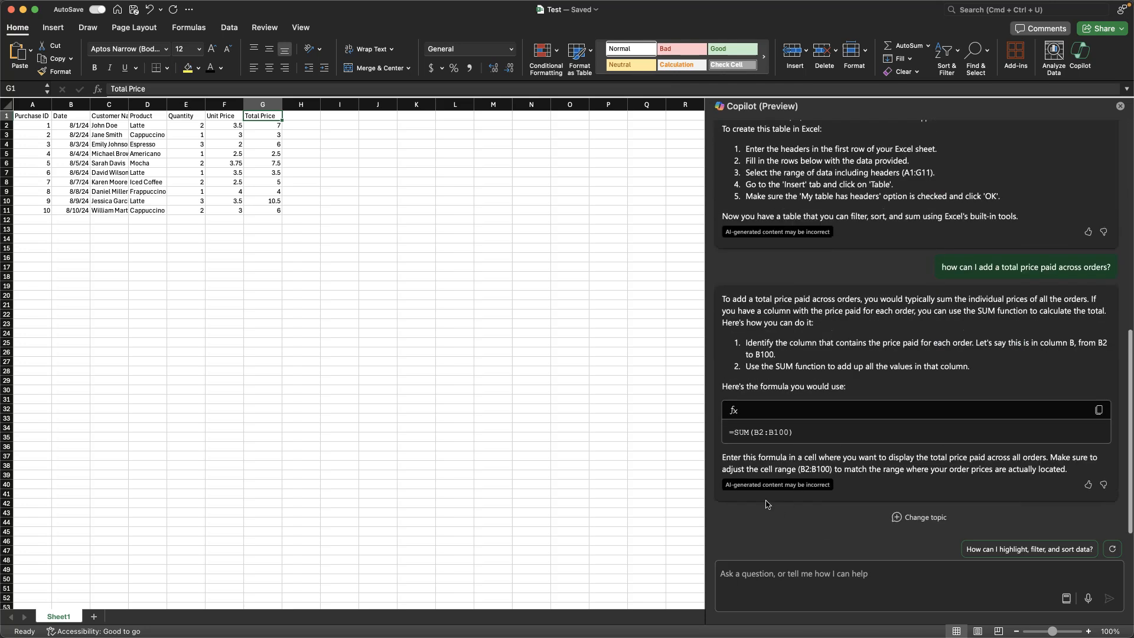
click(790, 576)
text(c)
text(modify the foruml)
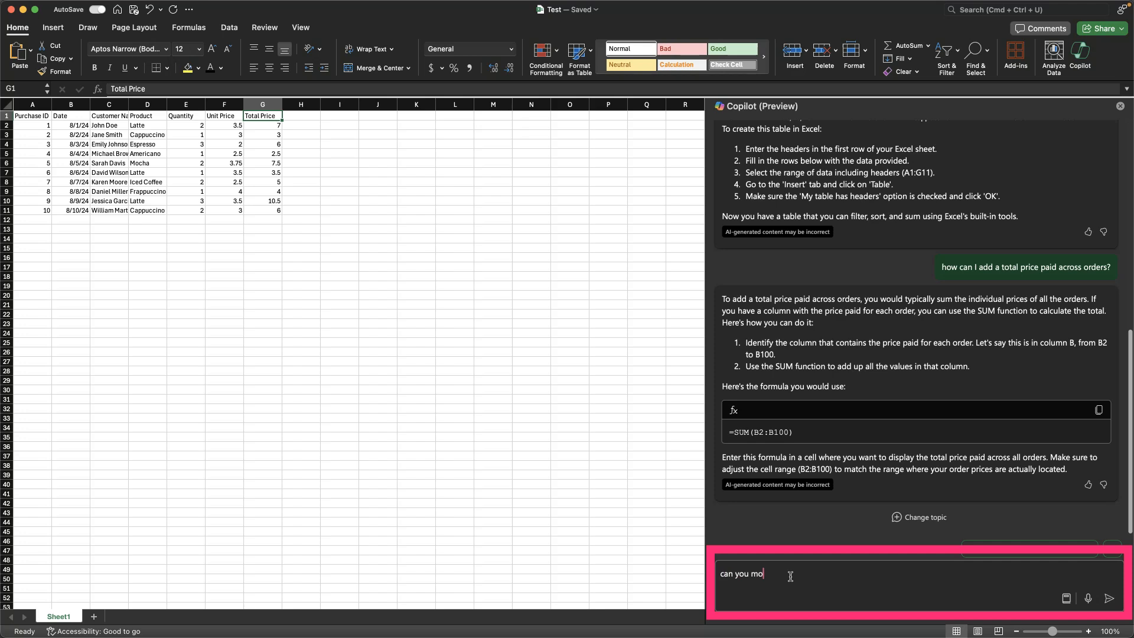
key(BackSpace)
key(BackSpace)
key(BackSpace)
text(mula to work on the Total Price column in myt)
key(BackSpace)
text(ta)
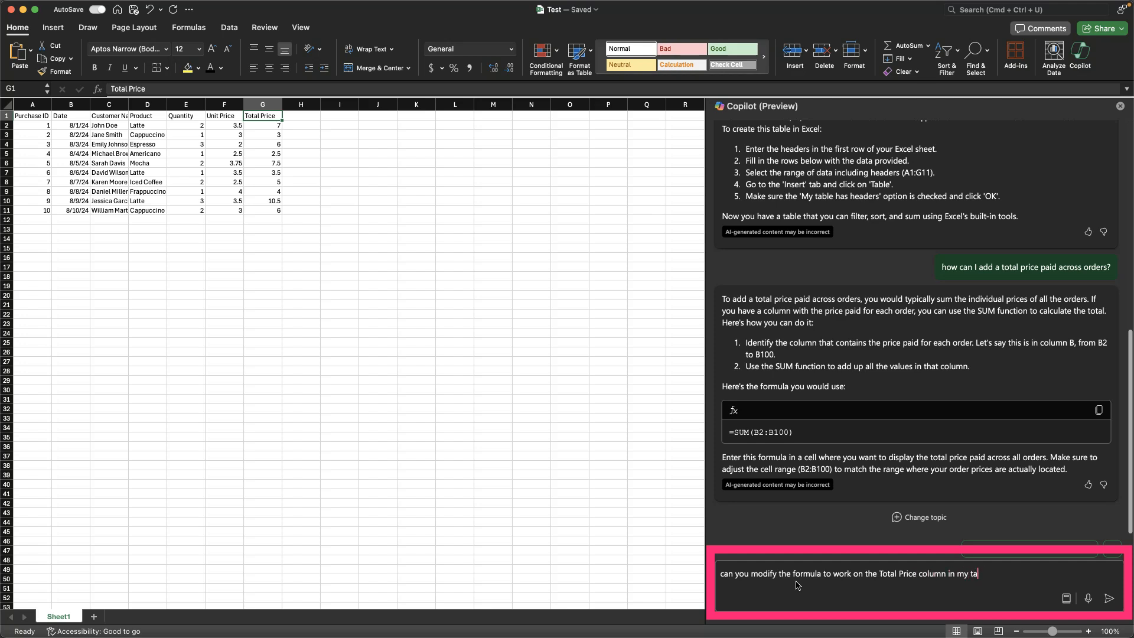
text(ble)
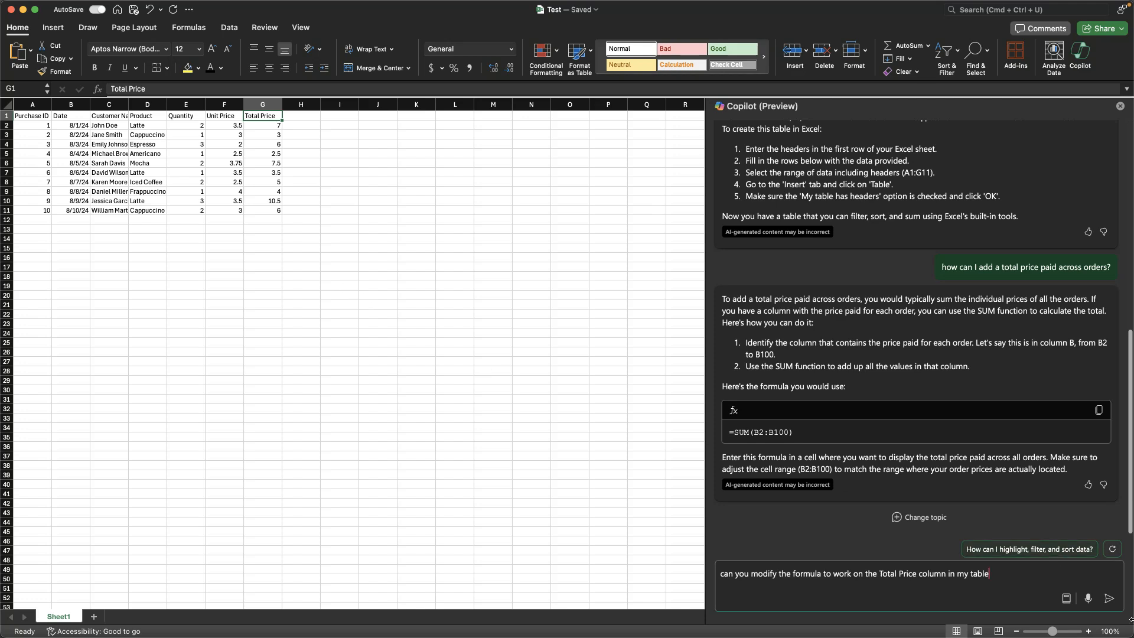
key(Return)
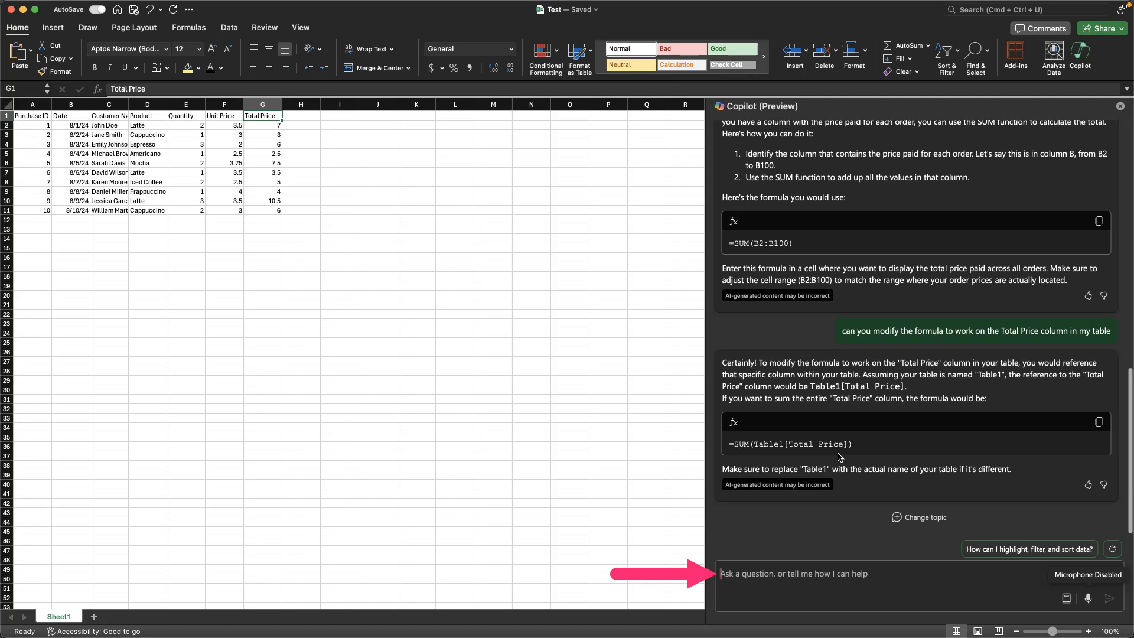
Step: Ask Copilot "how do I name the table?" and select cells inside the purchase data to look for the table tools
text(how do I name the table?)
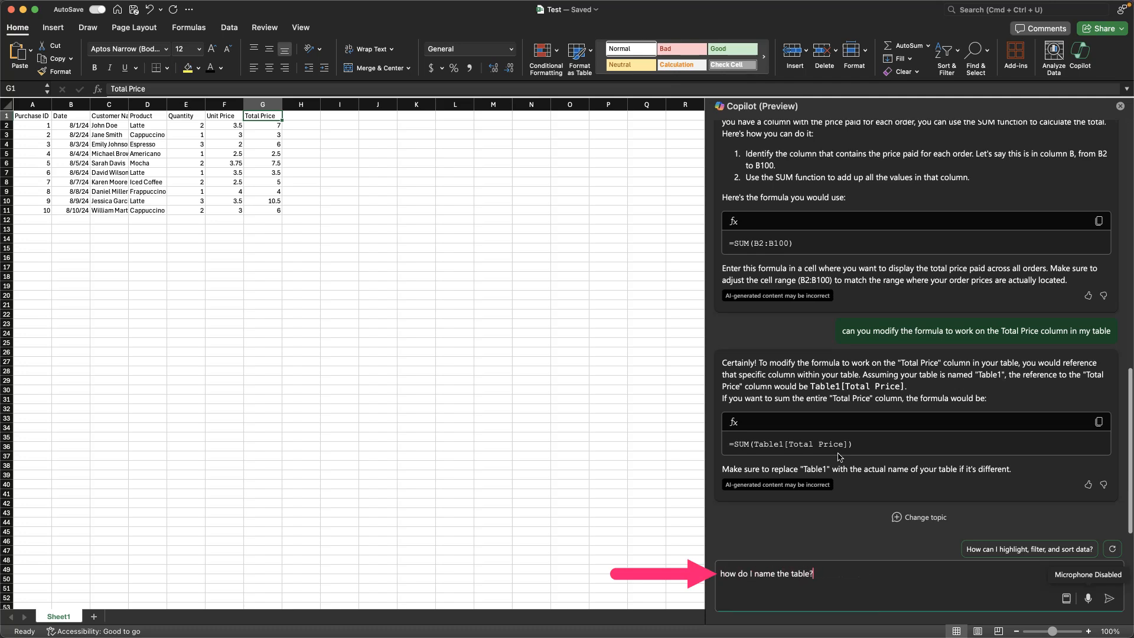
key(Return)
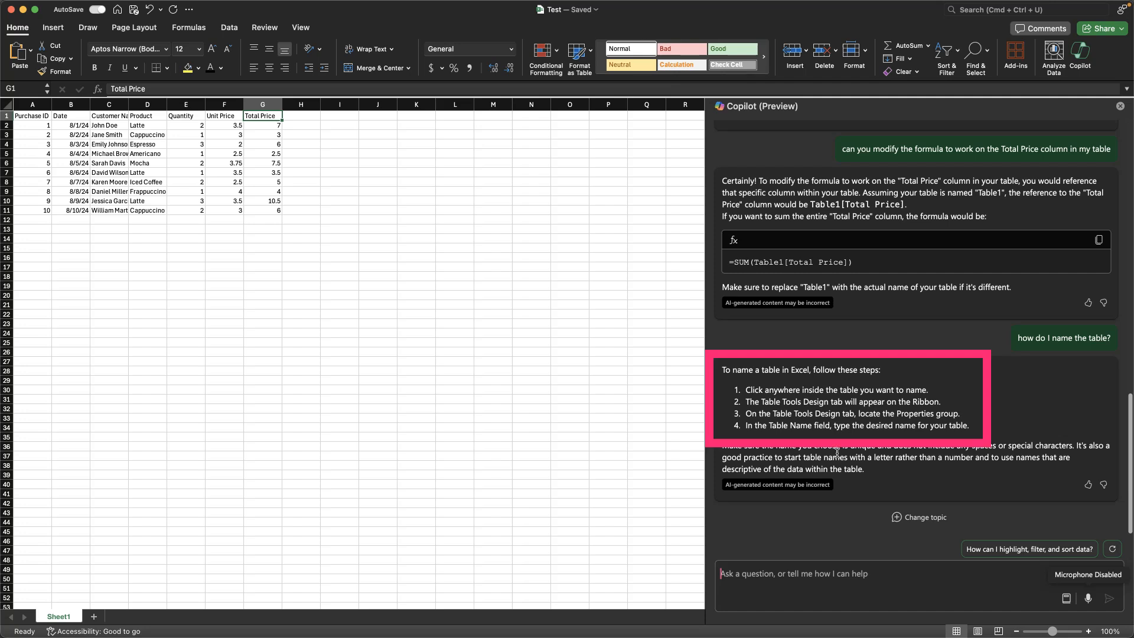
click(186, 105)
click(155, 144)
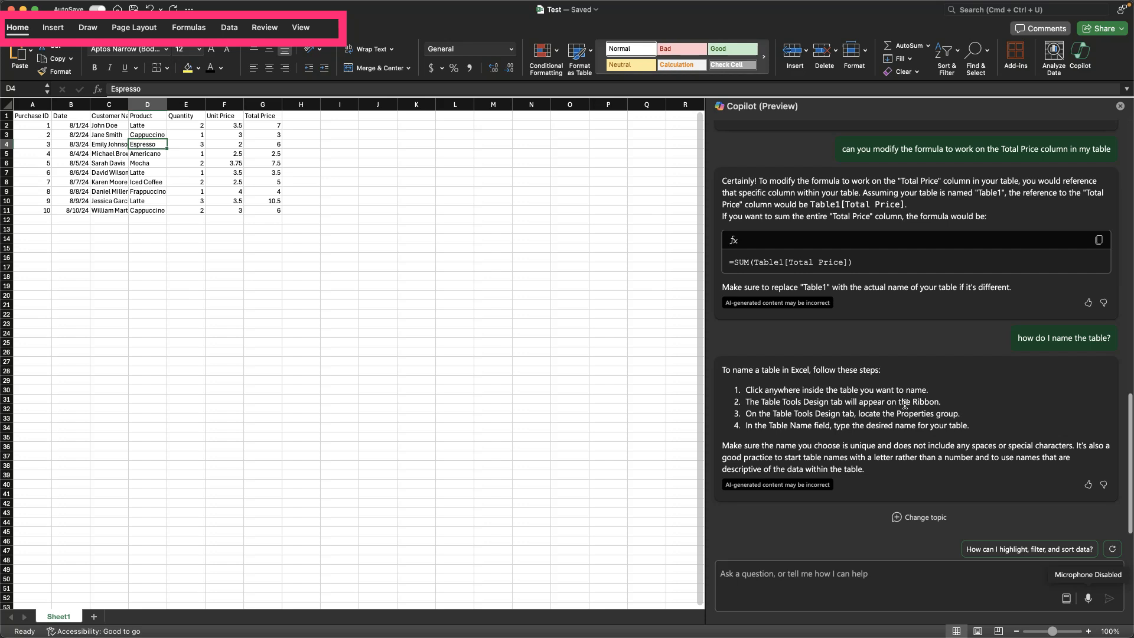
click(194, 178)
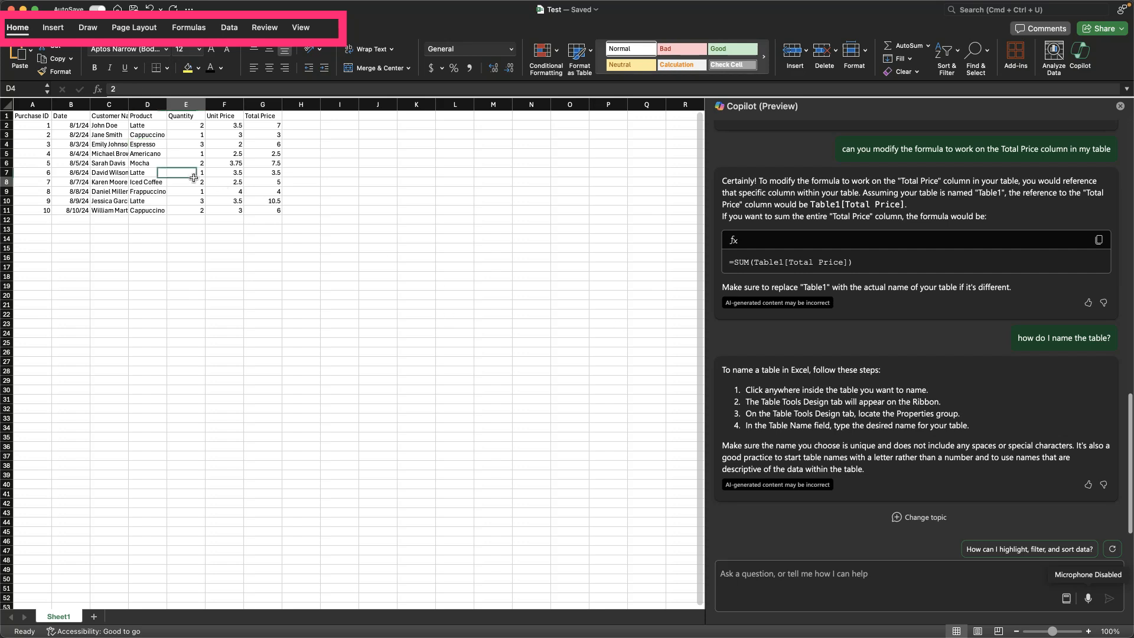
click(220, 155)
Step: Tell Copilot "I don't see the ribbon" in reply to its table-naming instructions
click(800, 569)
text(I don't see the ribbon)
key(Return)
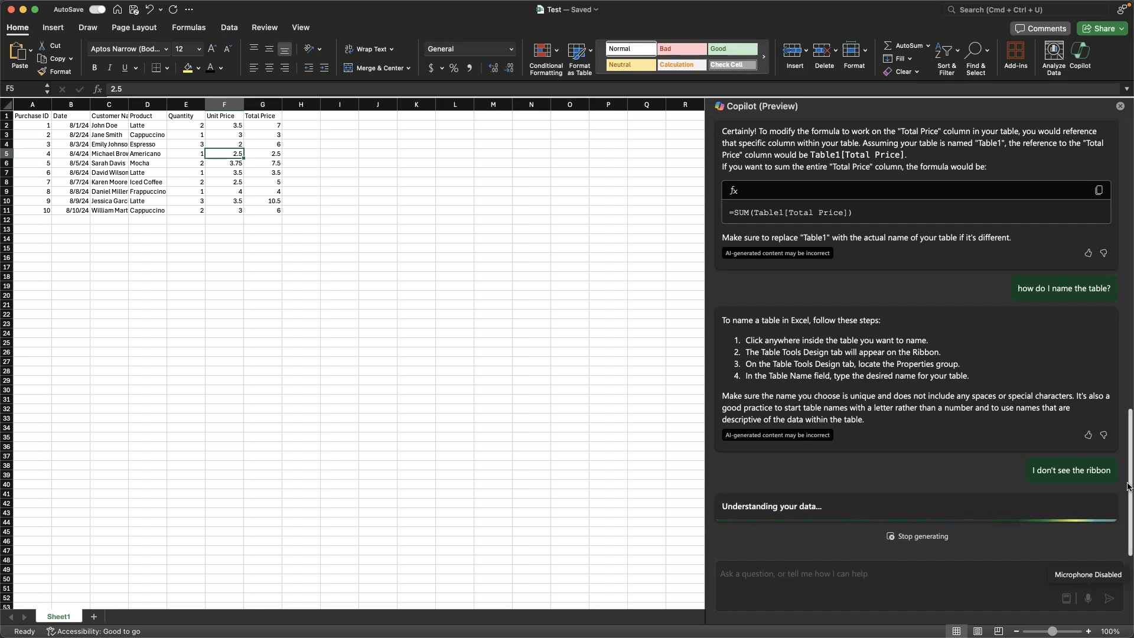
Step: Stop Copilot's current response and tell it "I don't see the table tools design tab in the ribbon"
click(921, 536)
click(890, 578)
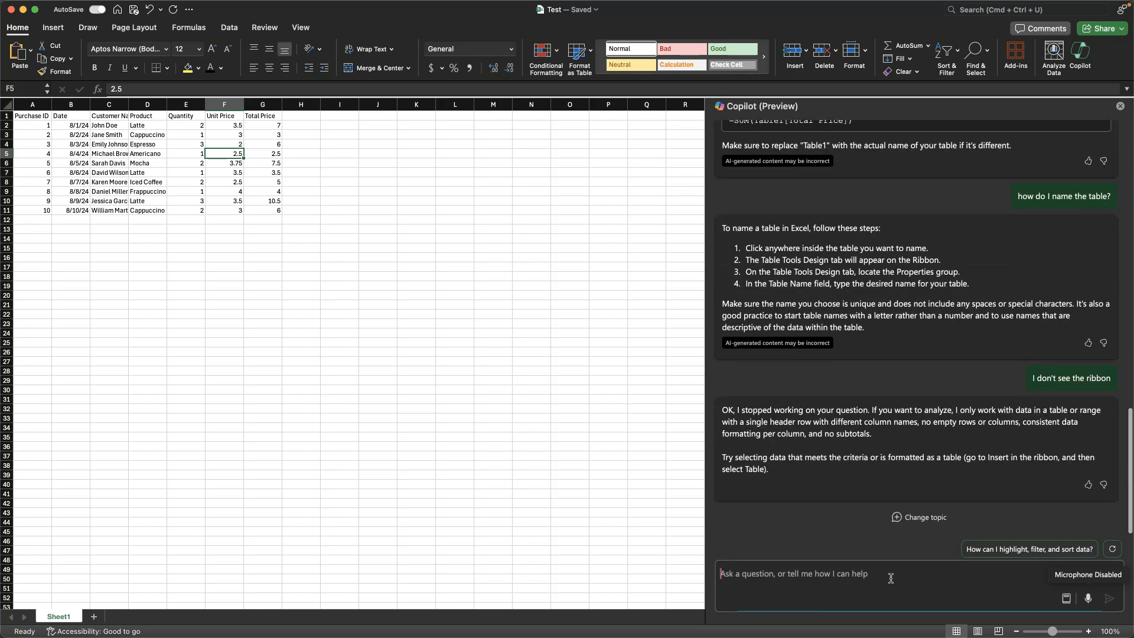
text(I don't see the t)
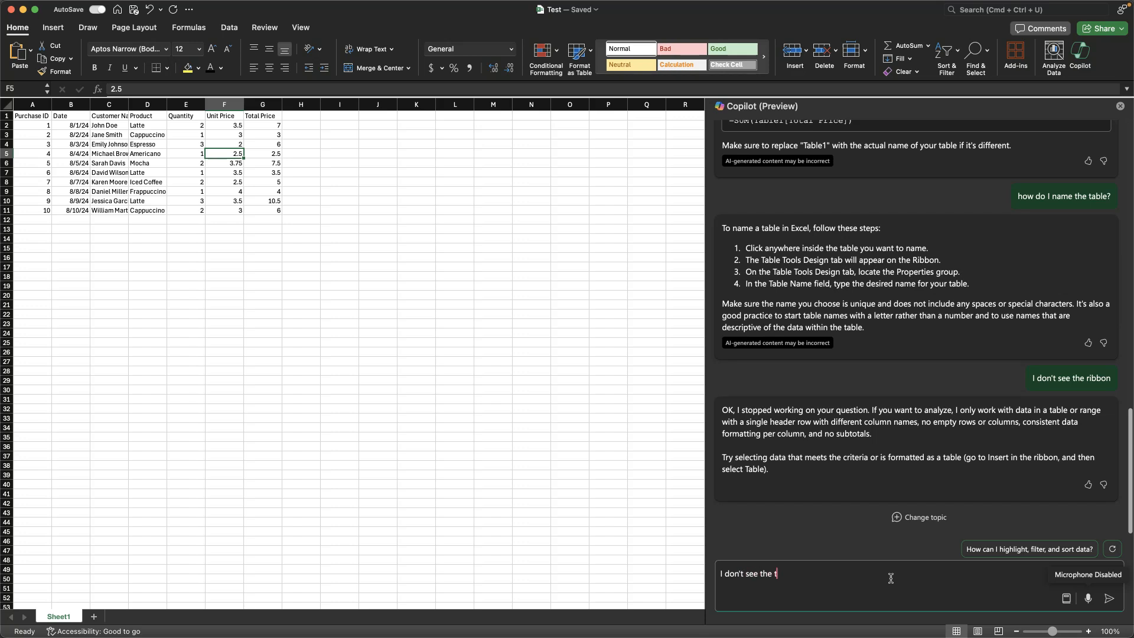
text(able tools design tab in the ribbon)
key(Return)
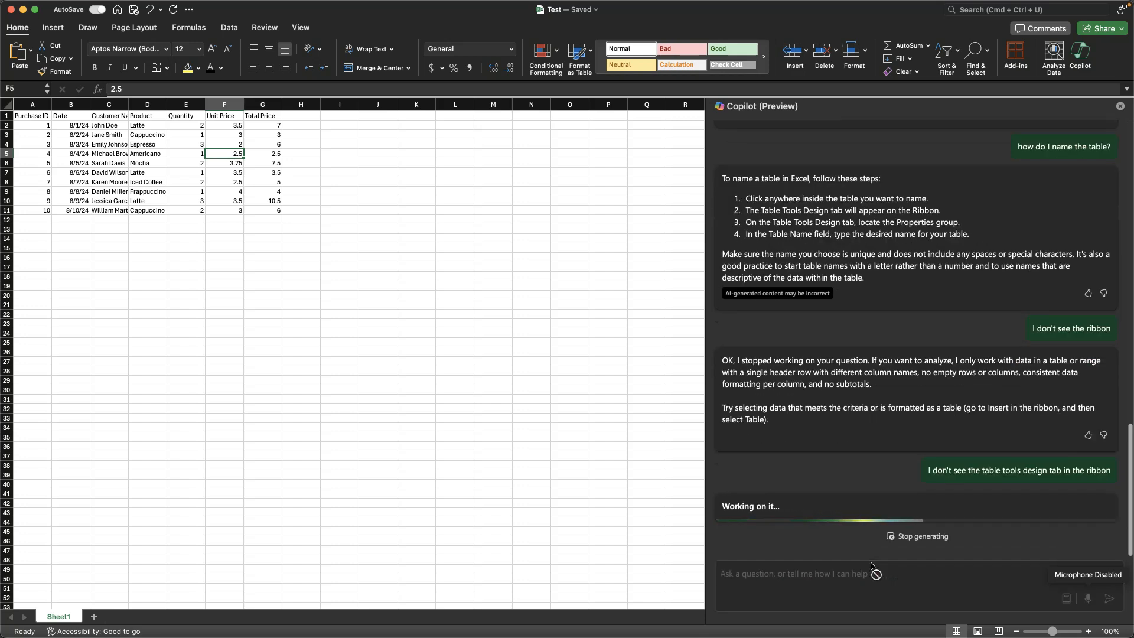
Step: Format the purchase data in A1:G11 as a table with headers using a light black table style, then select a cell inside it
click(300, 192)
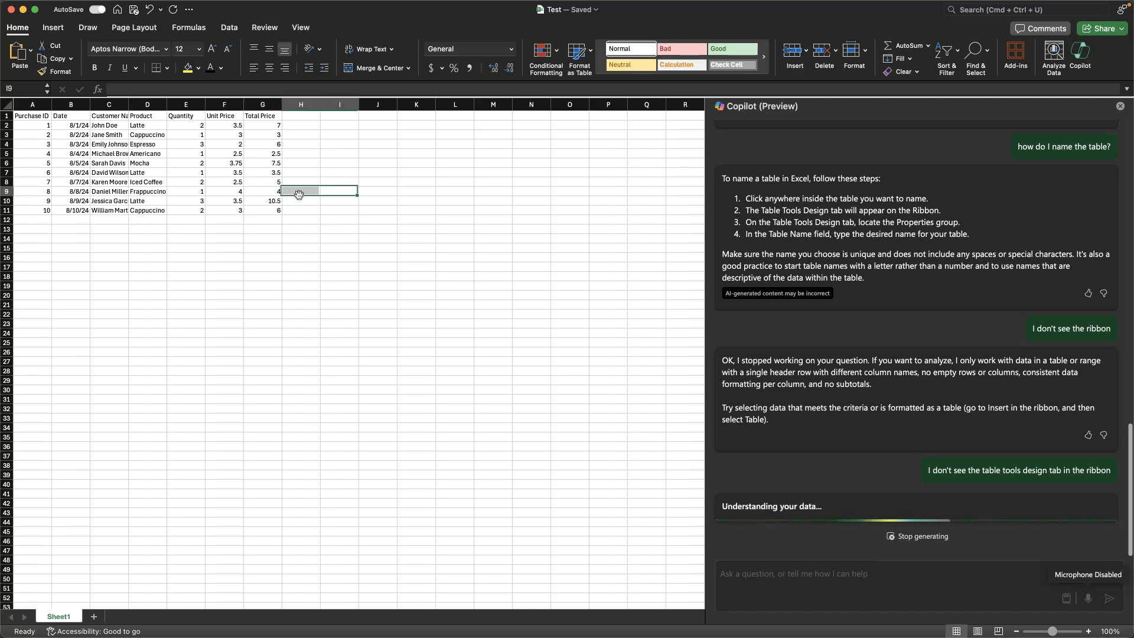
click(232, 164)
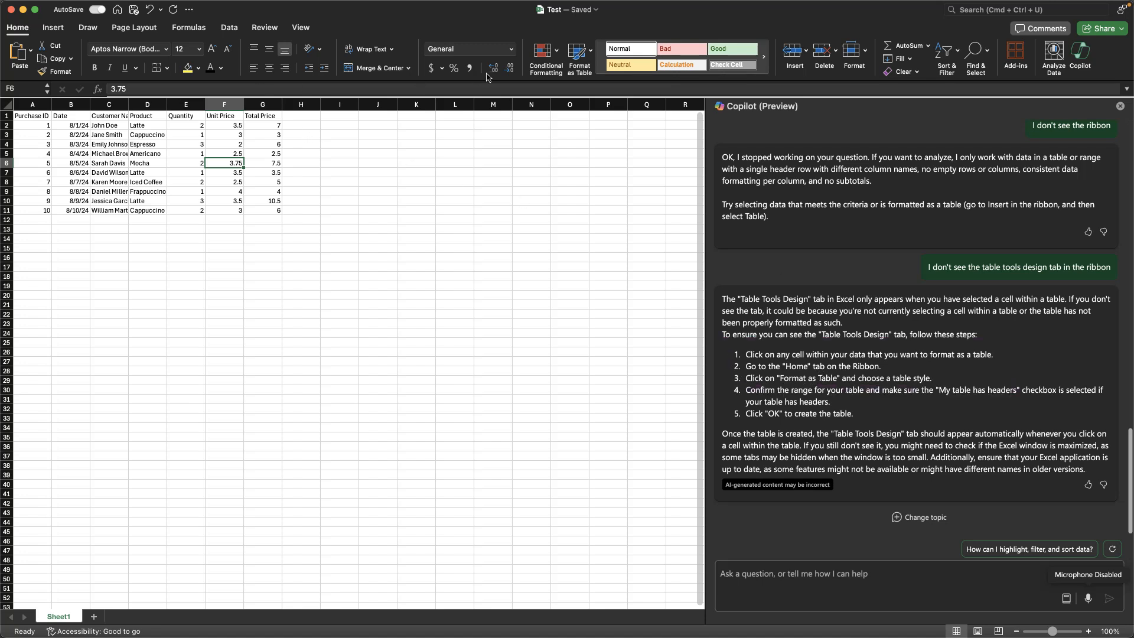
click(587, 61)
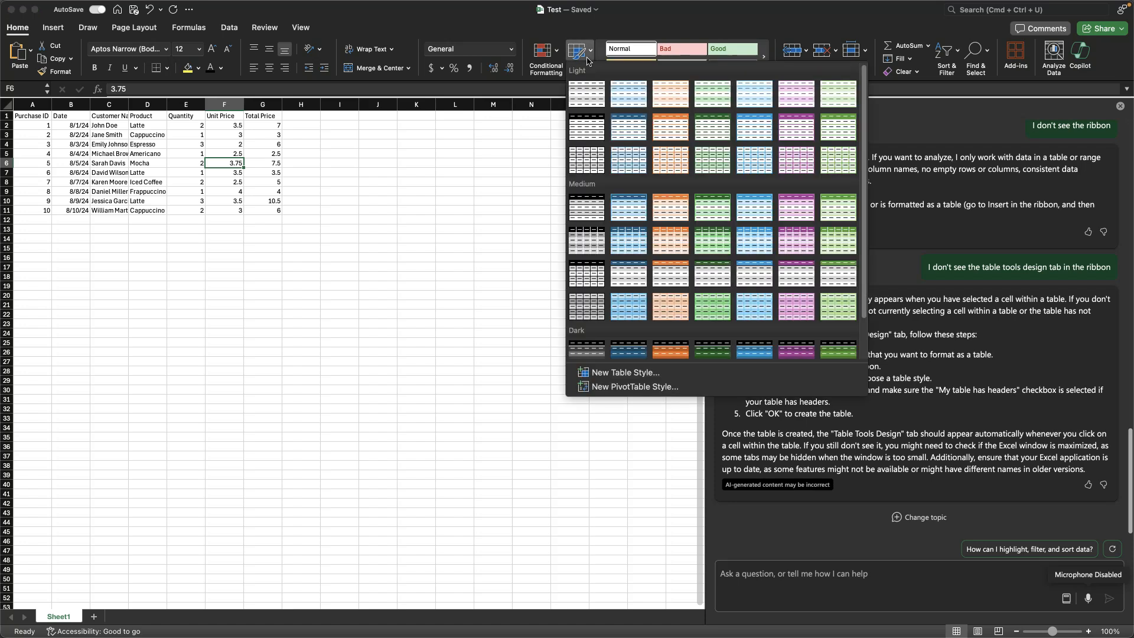
click(591, 97)
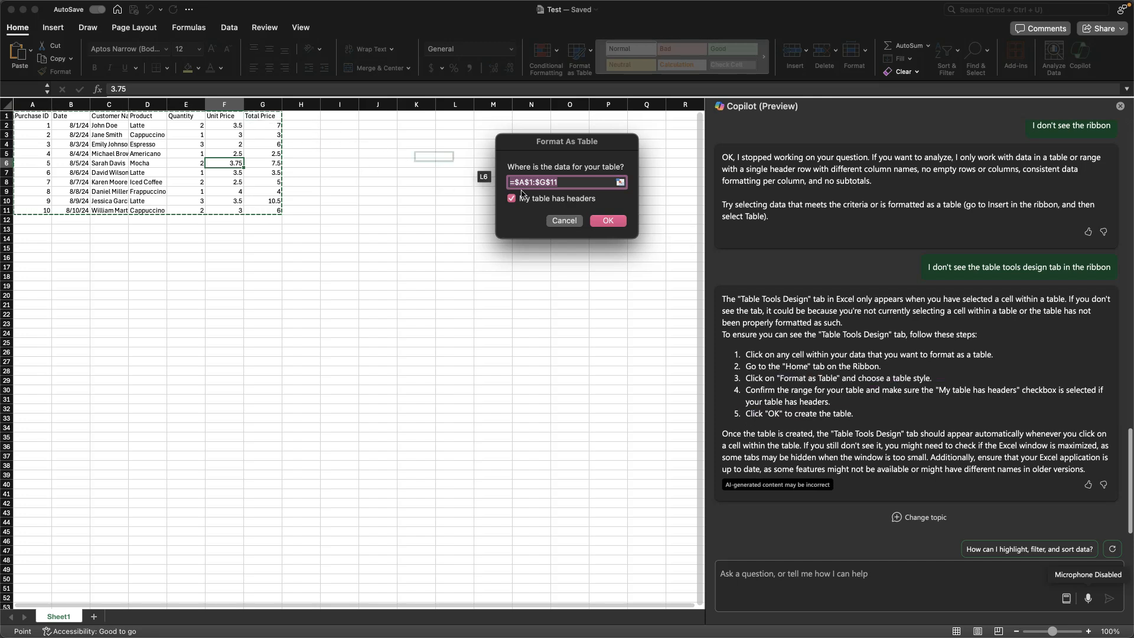
click(606, 224)
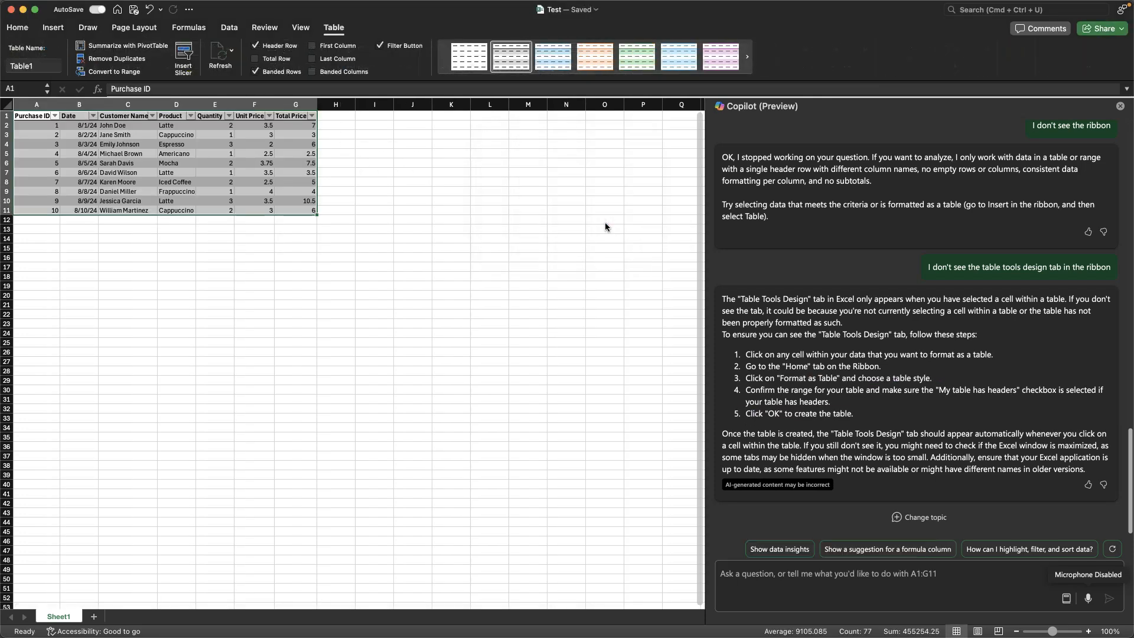
click(271, 154)
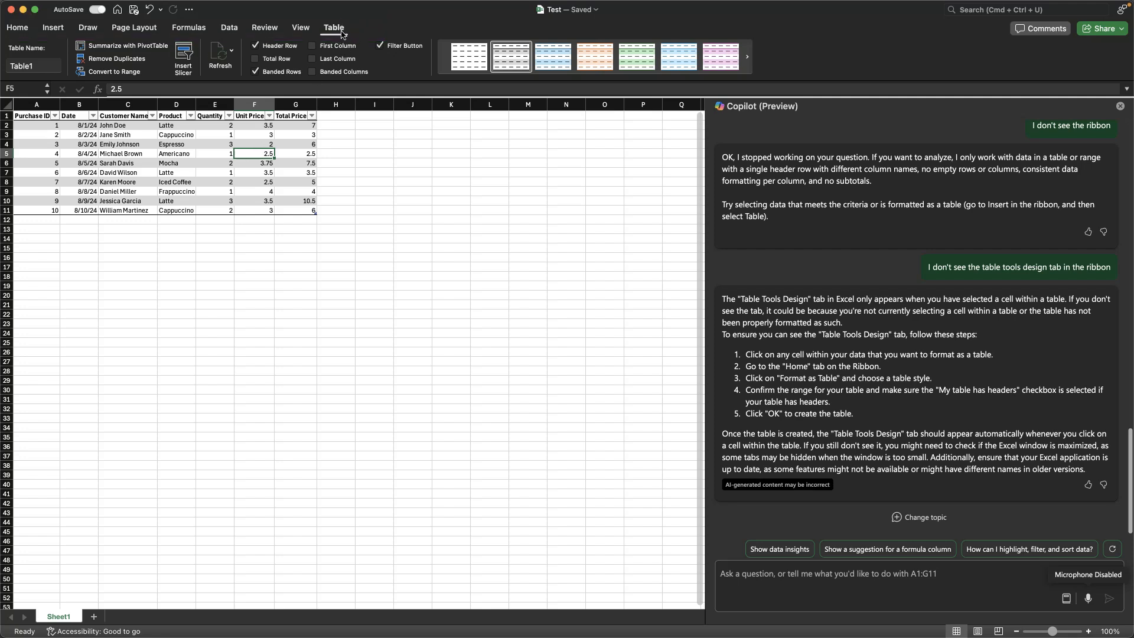
Step: Copy Copilot's =SUM(Table1[Total Price]) formula from the chat and total the Total Price column in cell G12
scroll(764, 373, up, 6)
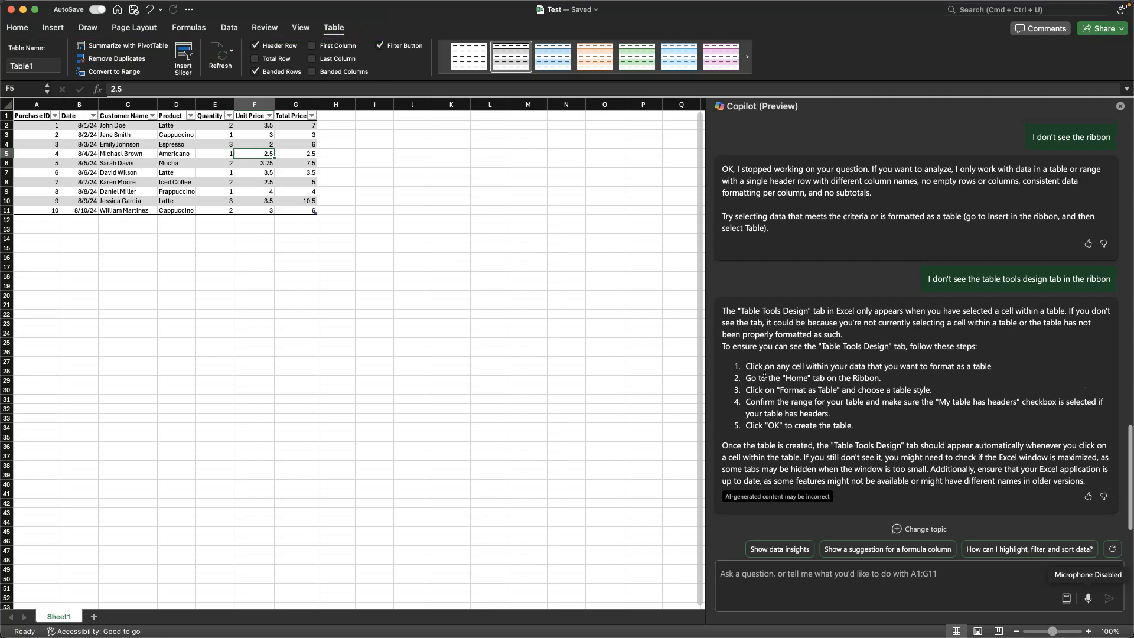
scroll(764, 373, up, 1)
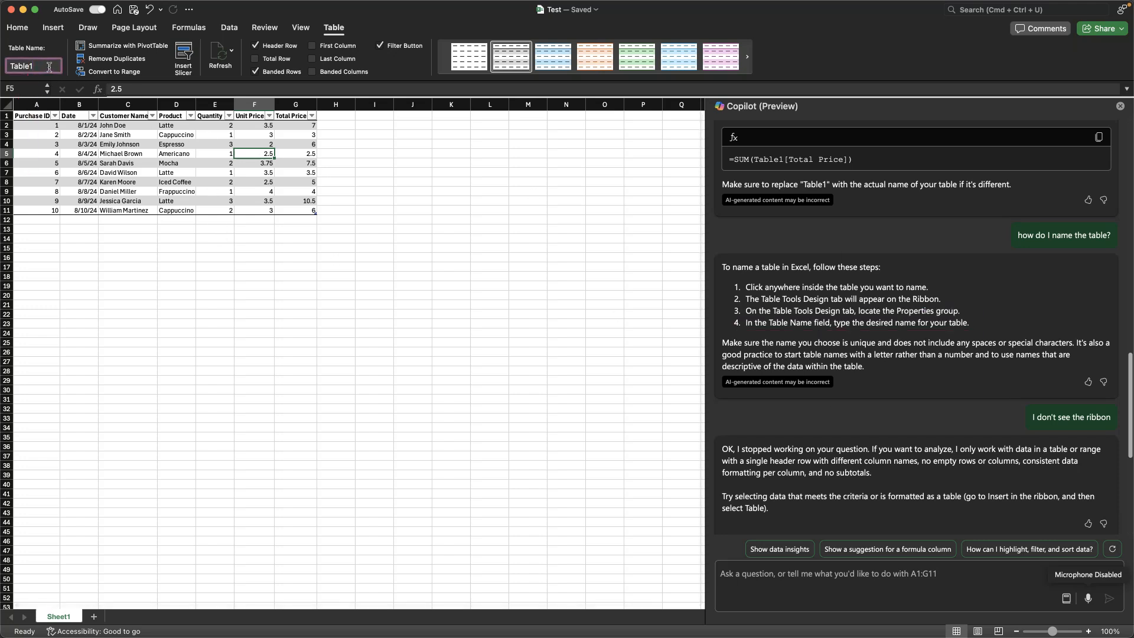
scroll(969, 326, up, 3)
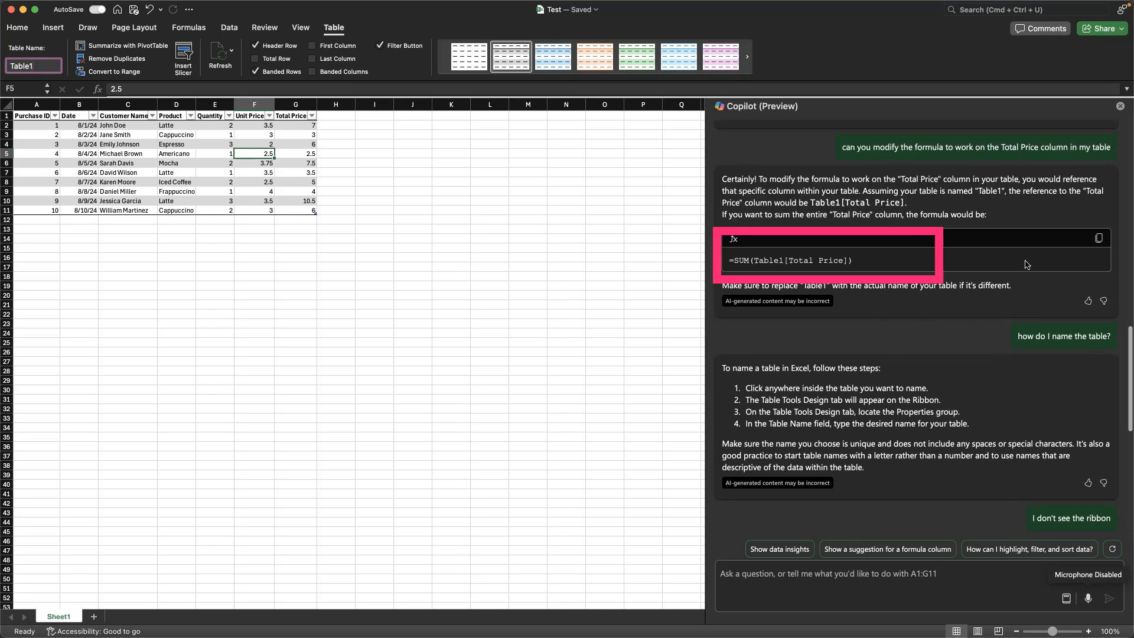
click(1098, 238)
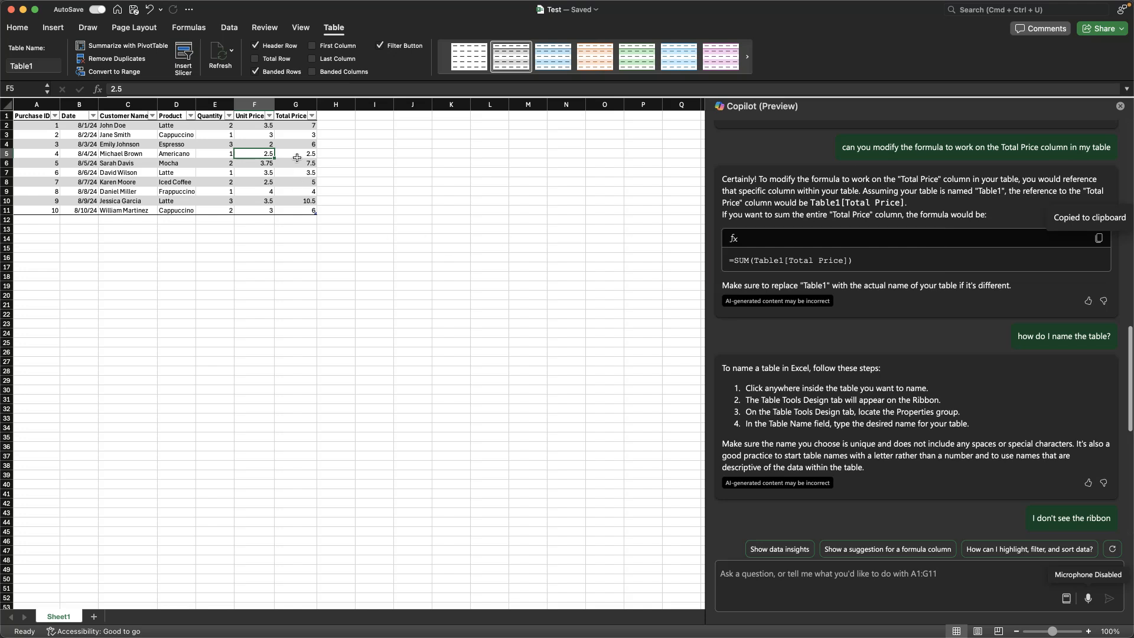
click(289, 219)
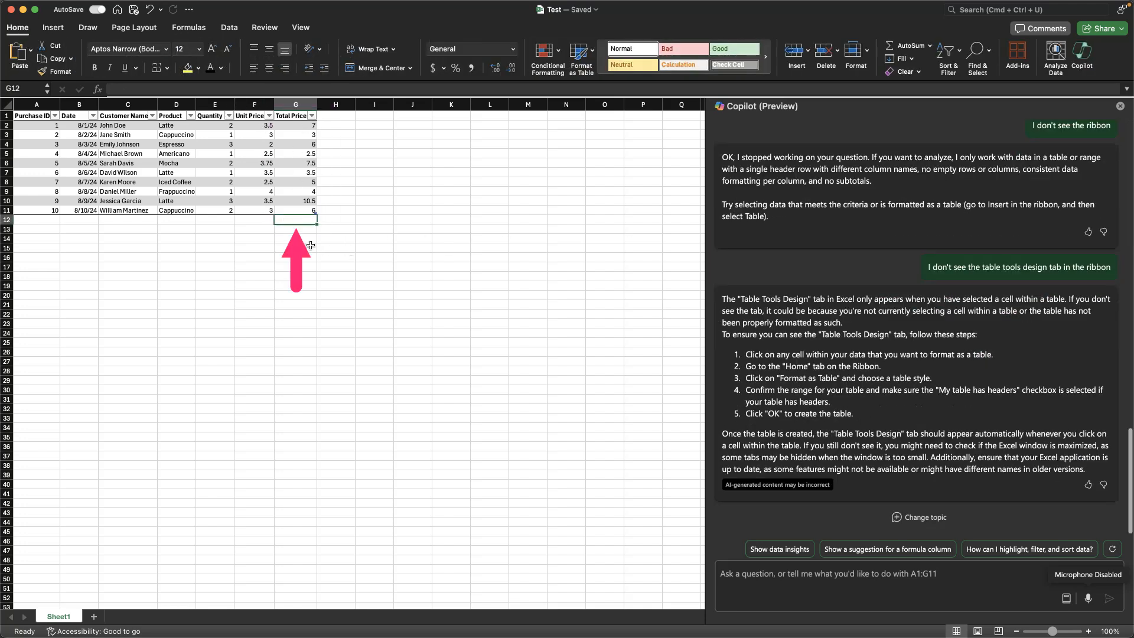
key(F2)
key(super+shift+t)
key(Return)
key(Up)
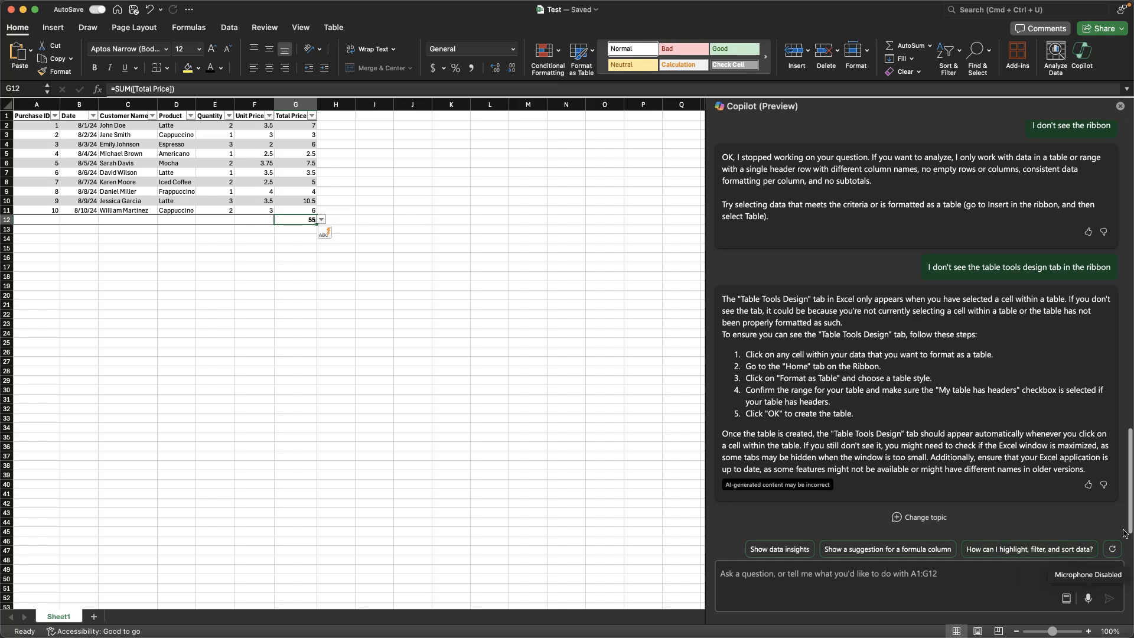
click(1067, 597)
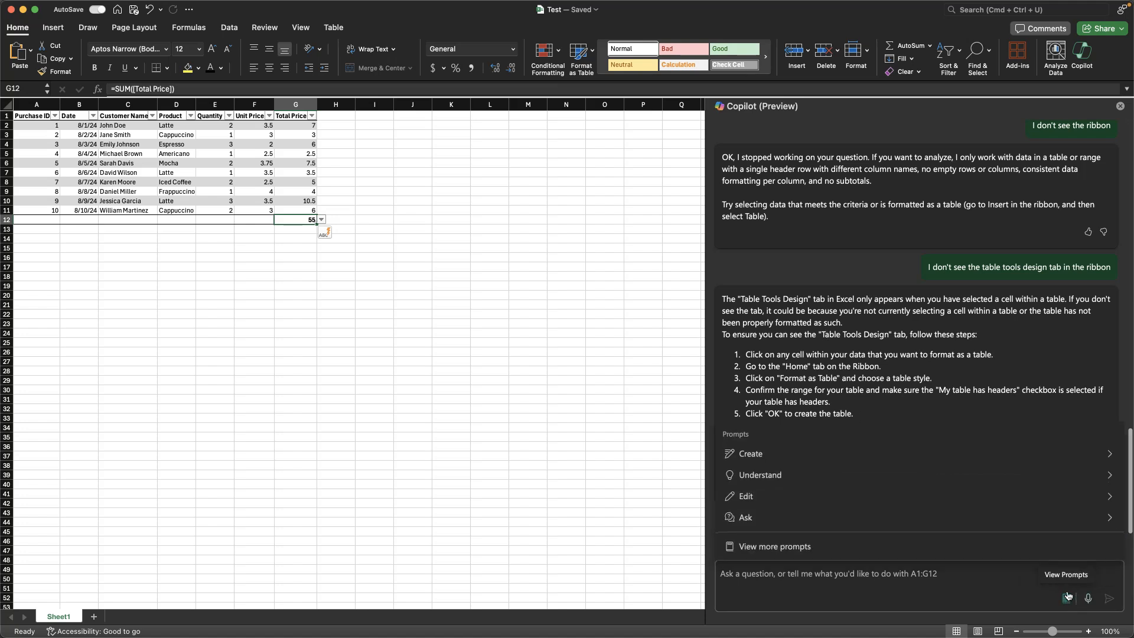
click(891, 461)
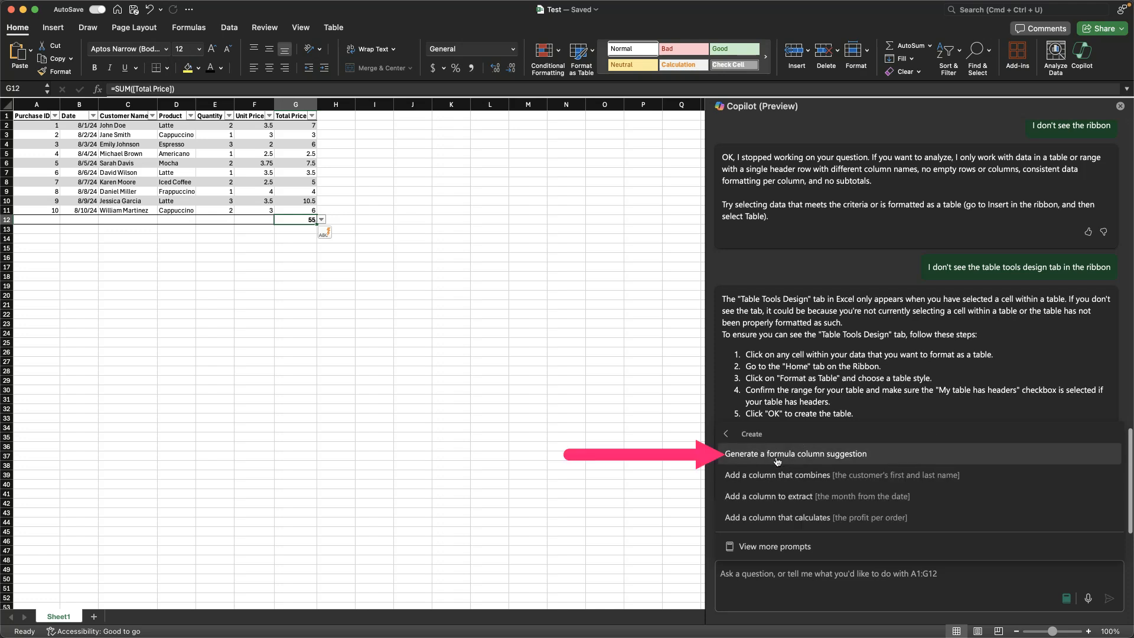
click(846, 461)
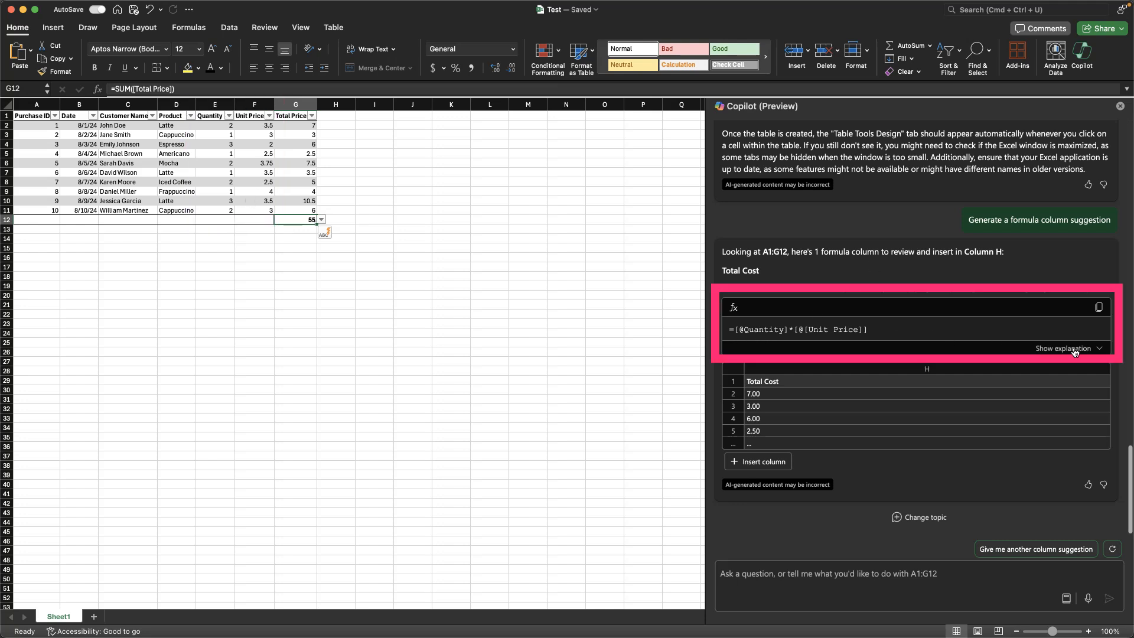
click(1102, 310)
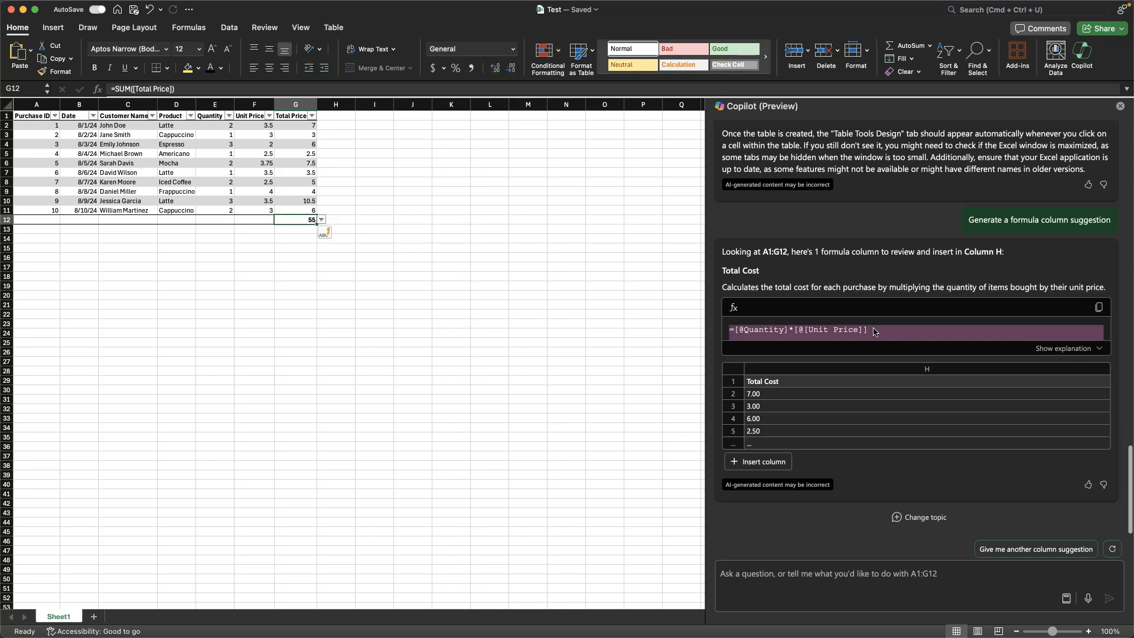
click(757, 462)
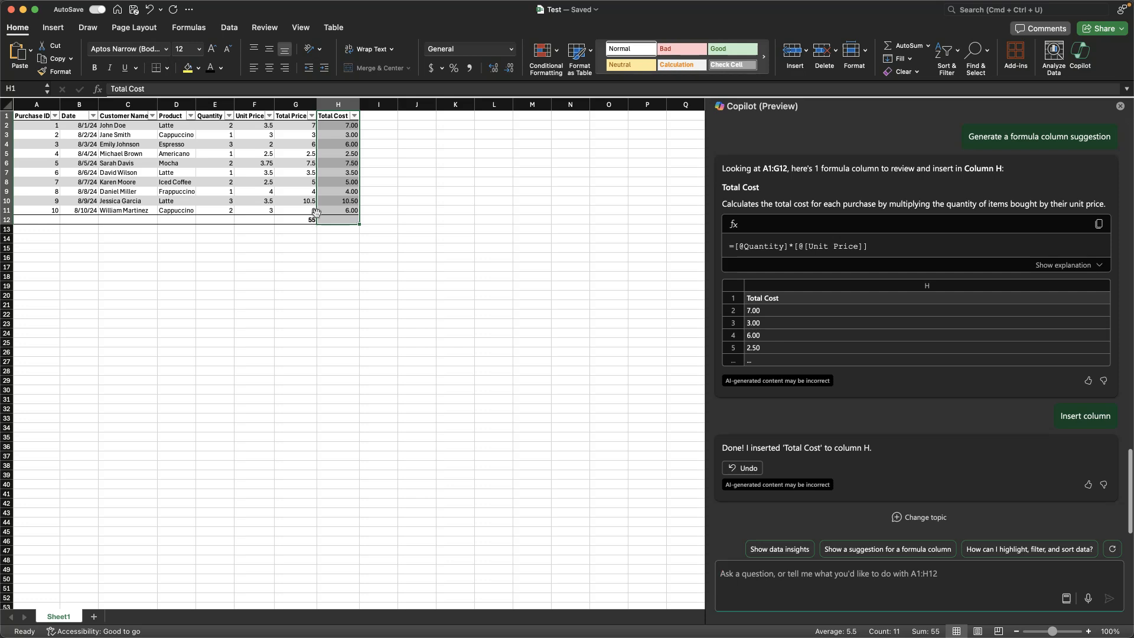
Step: Compare the contents of the first record's Total Price and Total Cost cells and look back at Copilot's original sample table
click(326, 125)
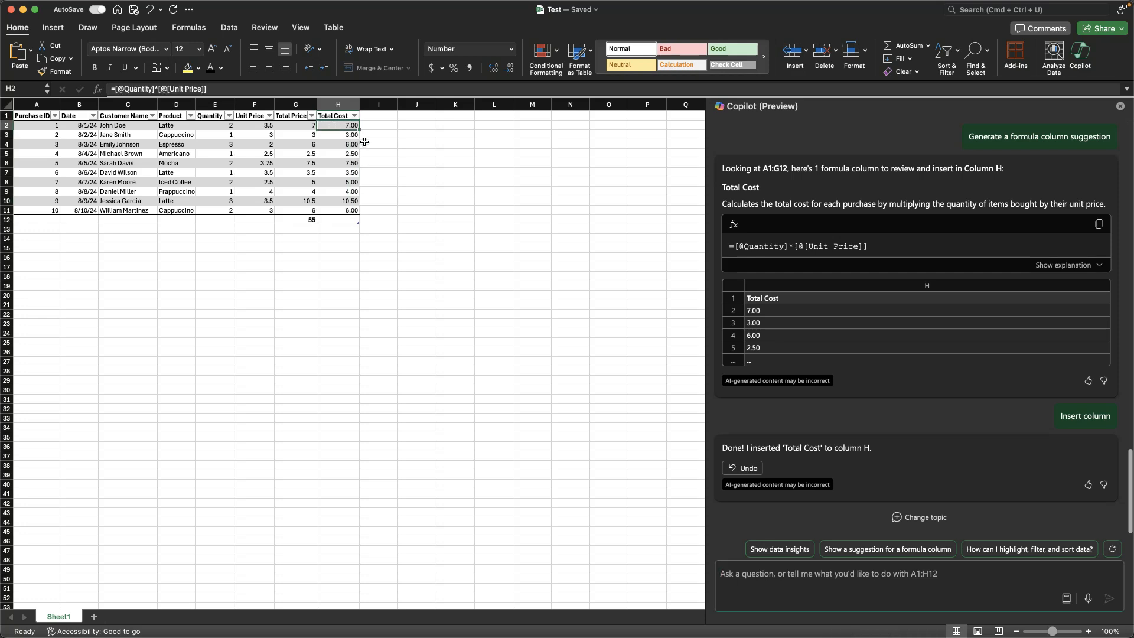
key(Left)
key(Left)
key(Right)
key(Right)
key(Left)
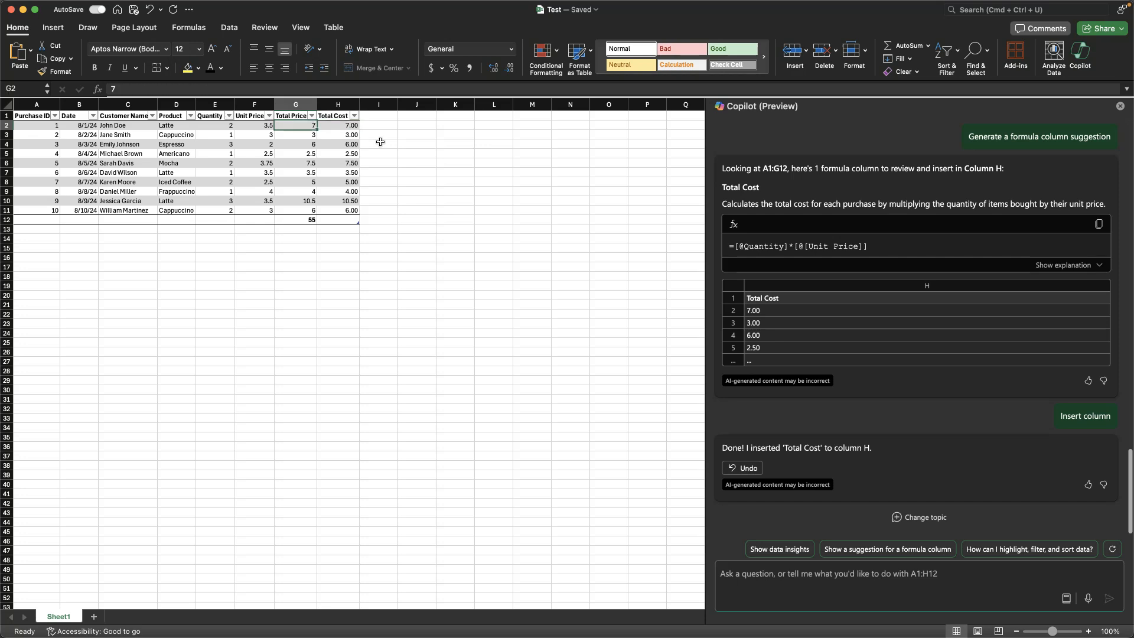
scroll(870, 244, up, 15)
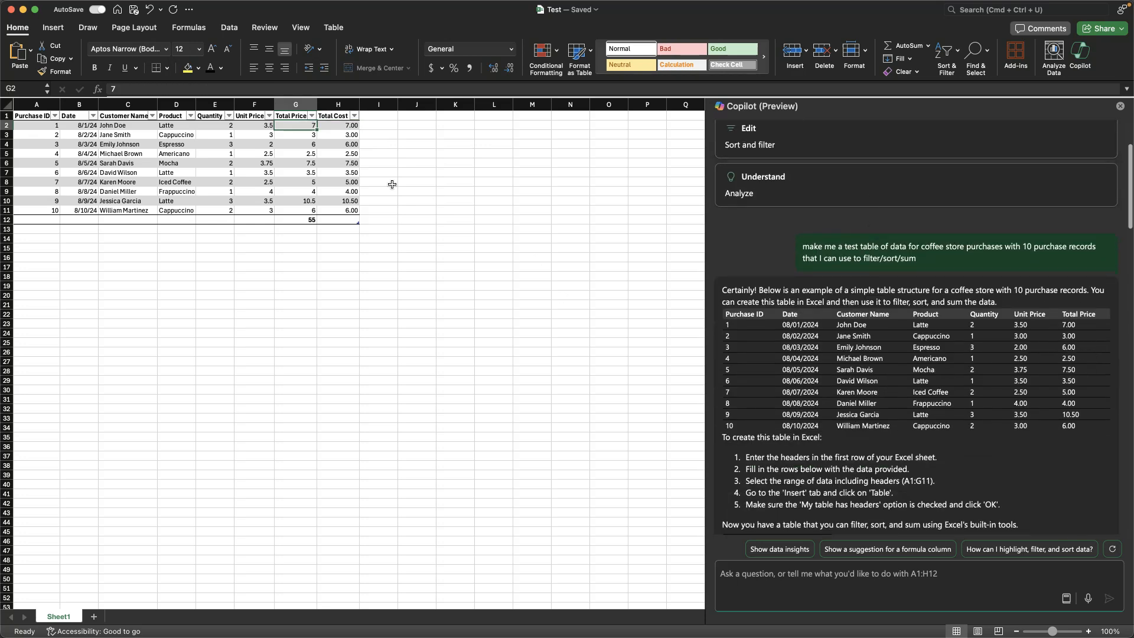
Step: Check the cells down the Total Cost column against those in the Total Price column for formulas or fixed values
click(337, 136)
click(358, 122)
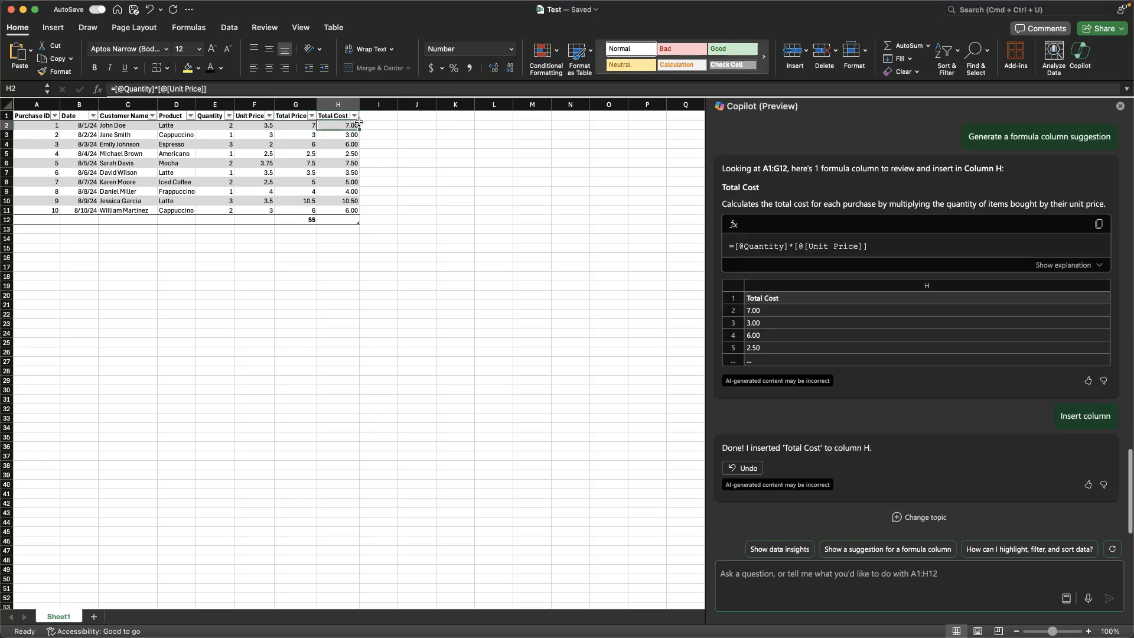
key(Down)
key(Down)
key(Down)
key(Down)
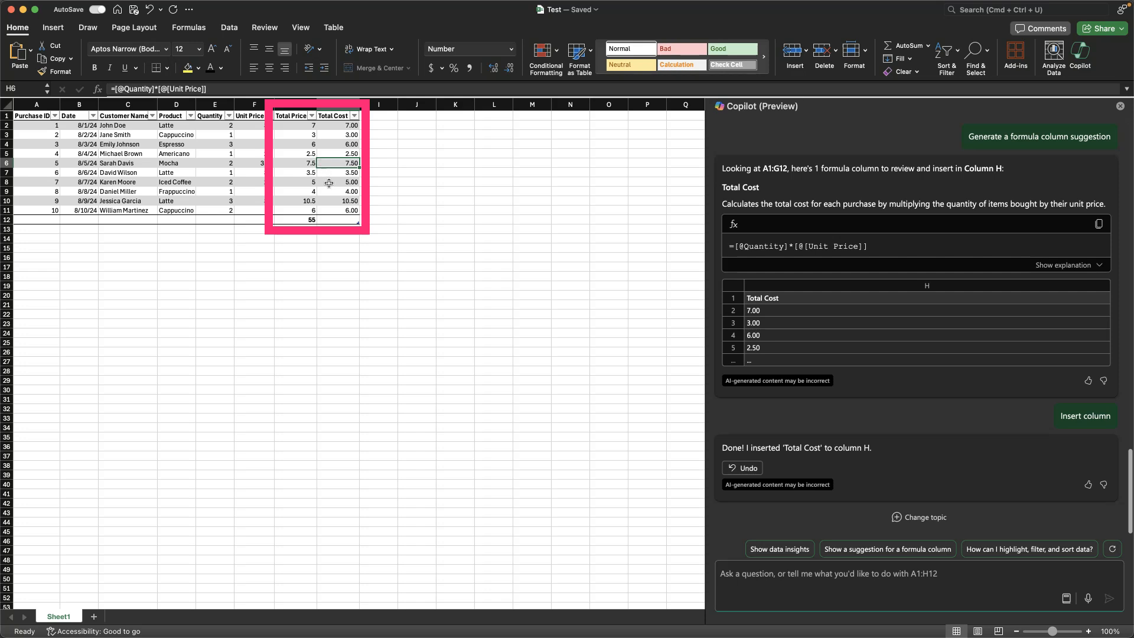
click(307, 128)
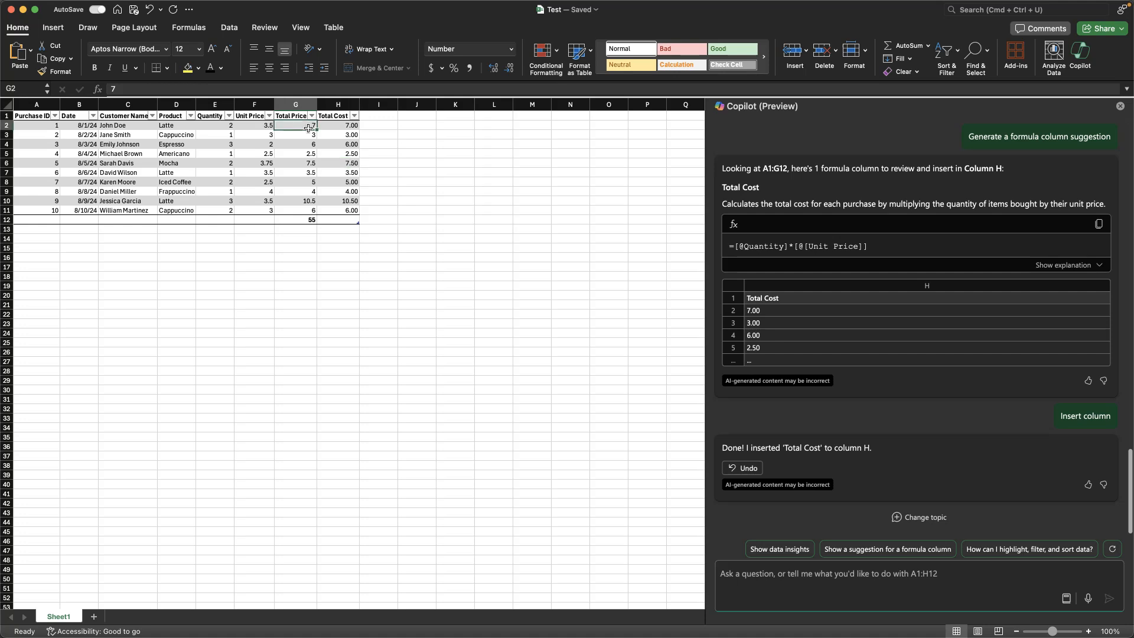
key(Right)
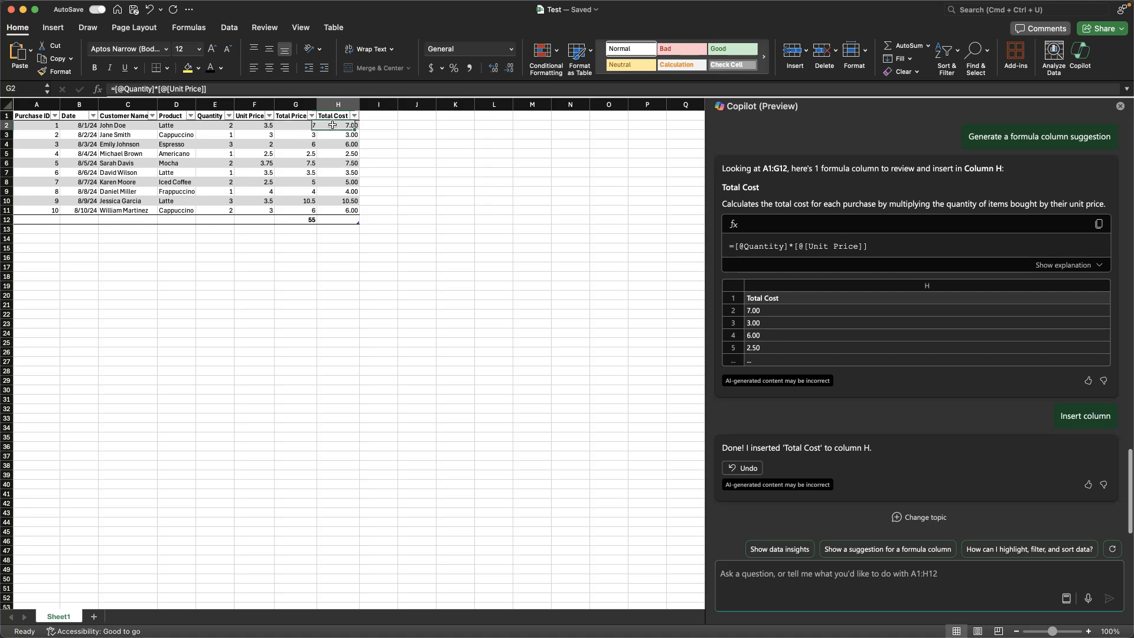
click(287, 128)
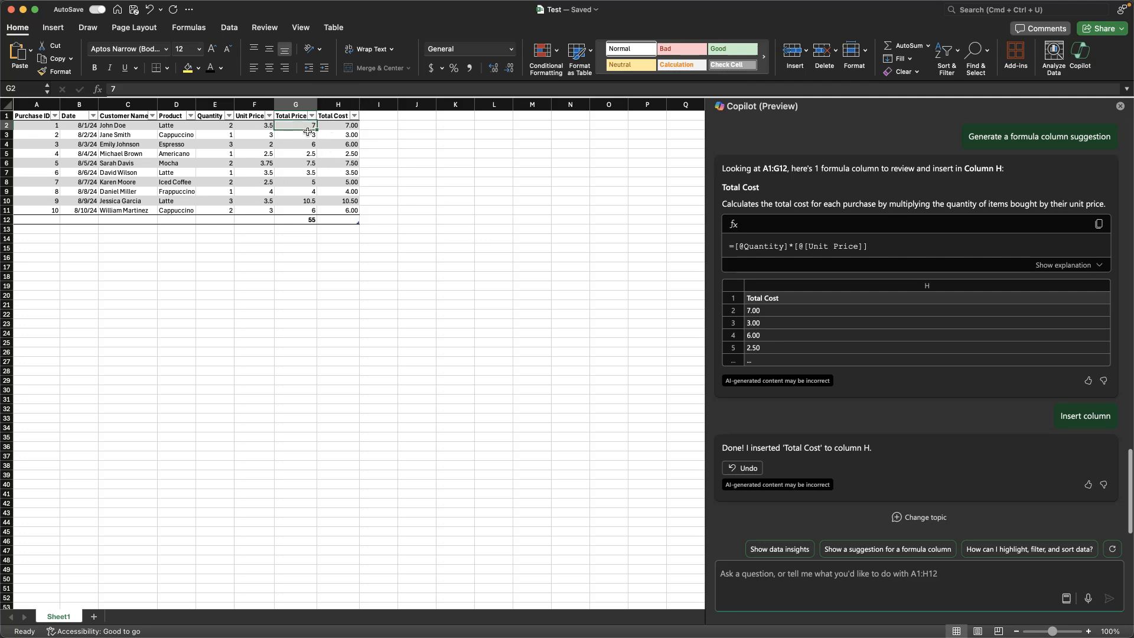
key(Down)
key(Down)
key(Down)
key(Down)
key(Down)
key(Down)
key(Down)
key(Down)
key(Down)
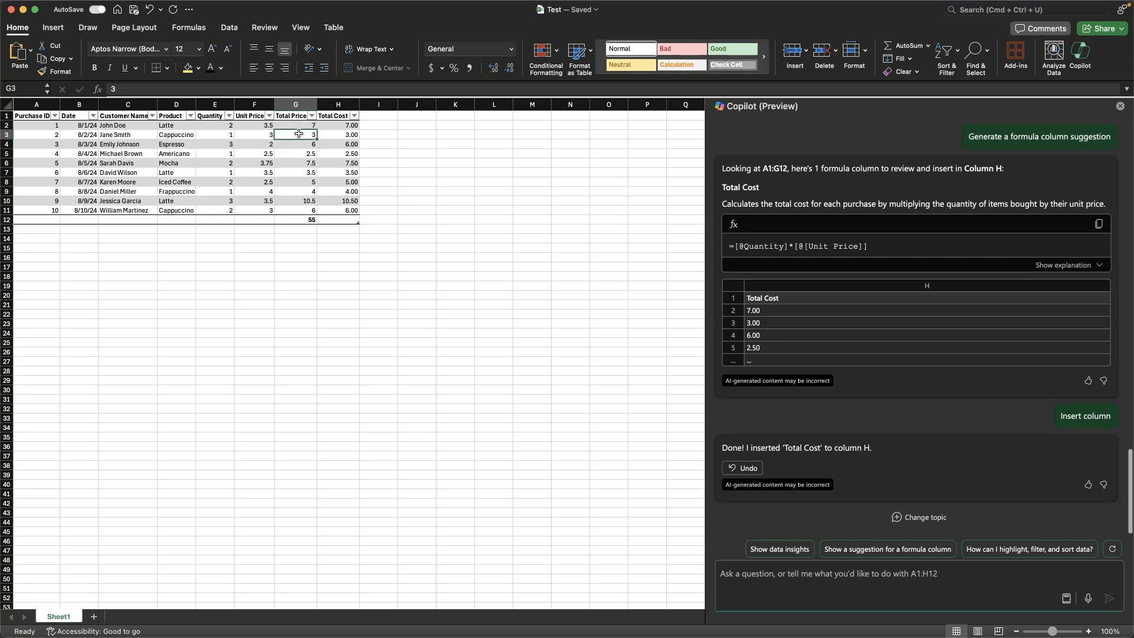
key(Right)
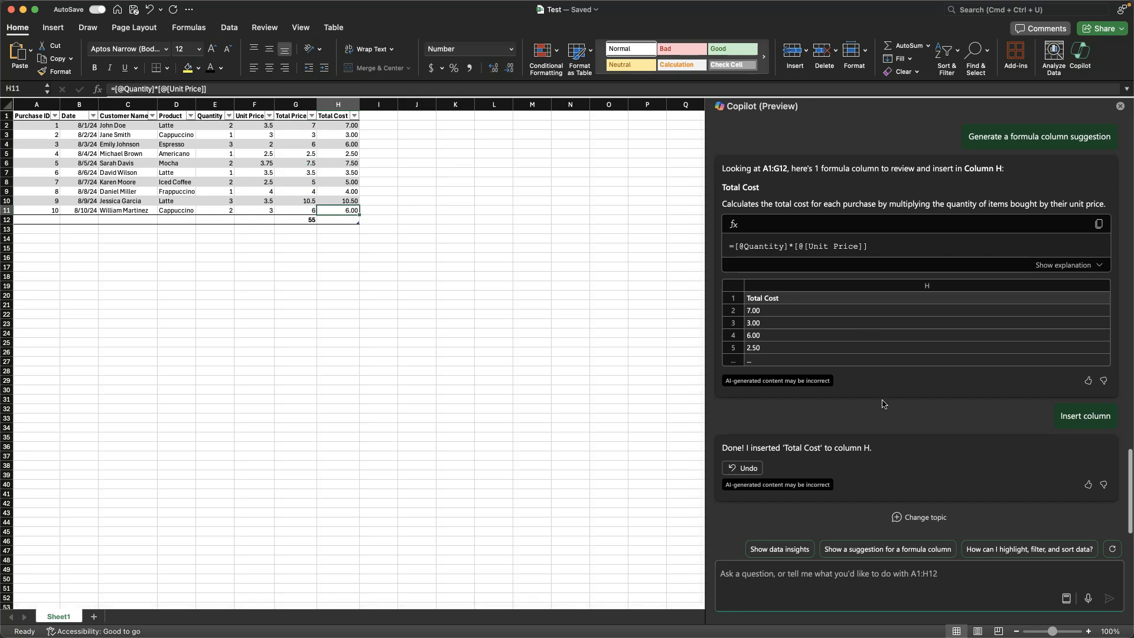
Step: Change the topic of the Copilot conversation and make its prompt box ready for a new question
click(912, 518)
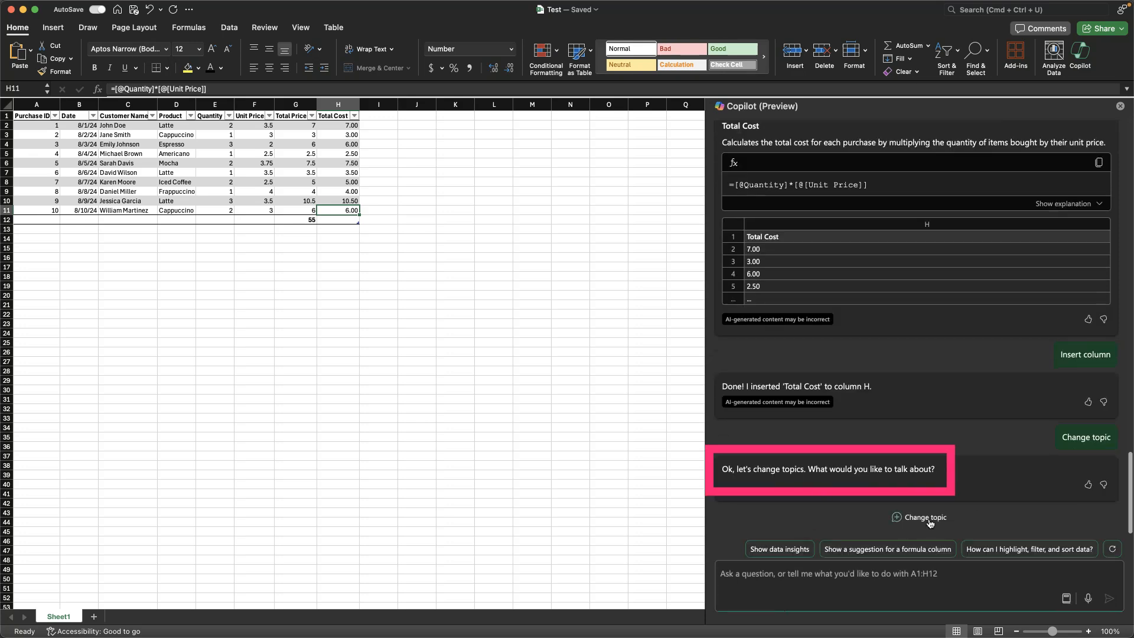
click(845, 569)
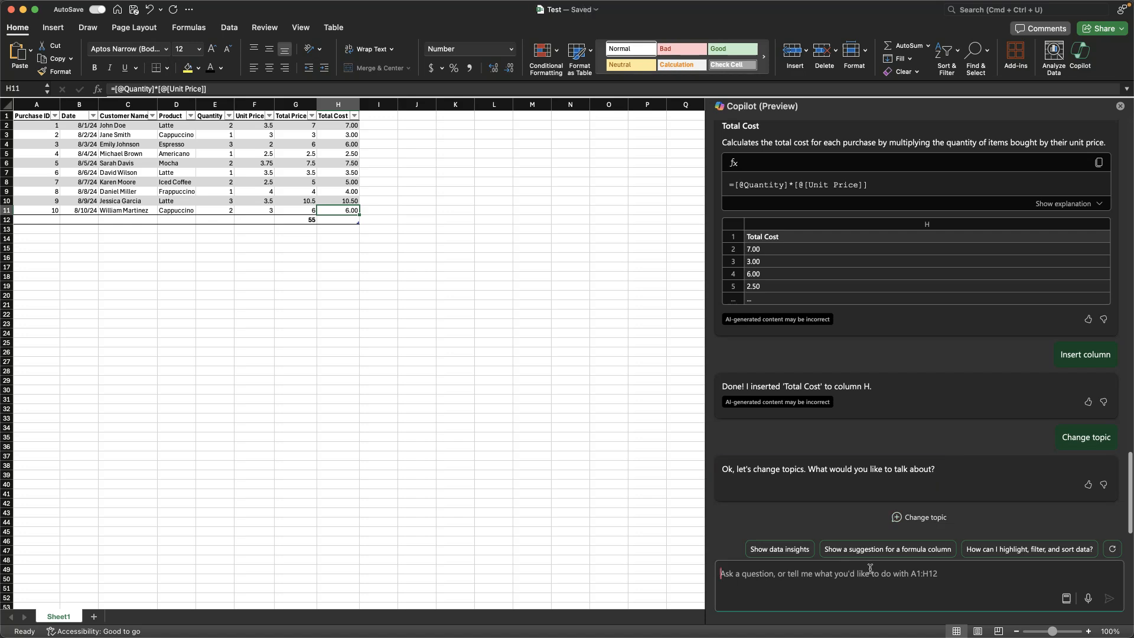
key(super+k)
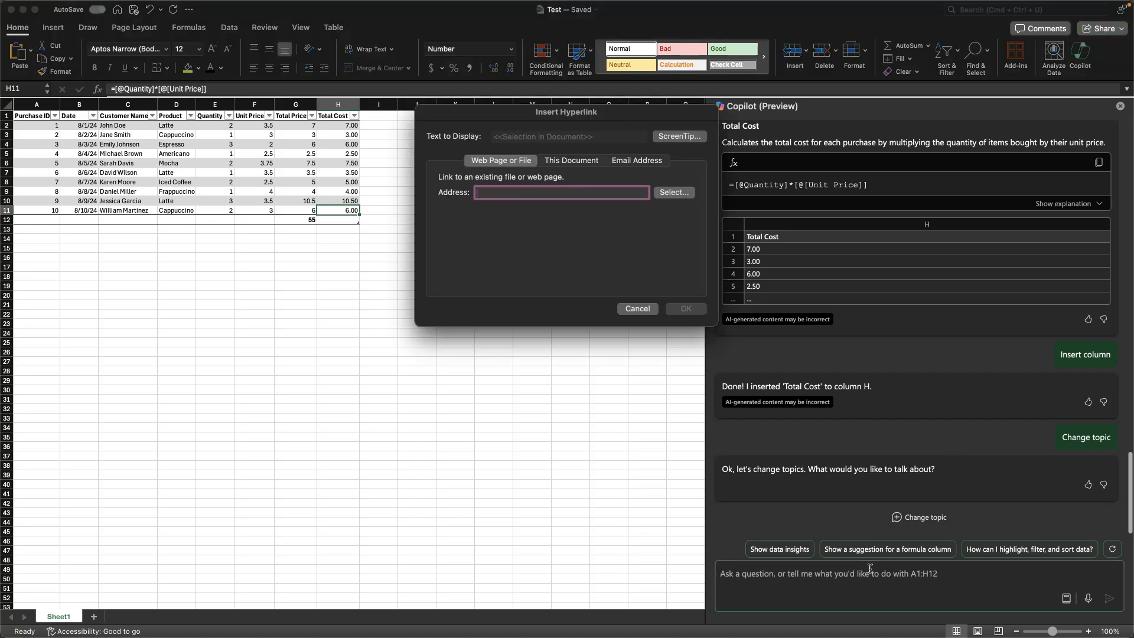
key(Escape)
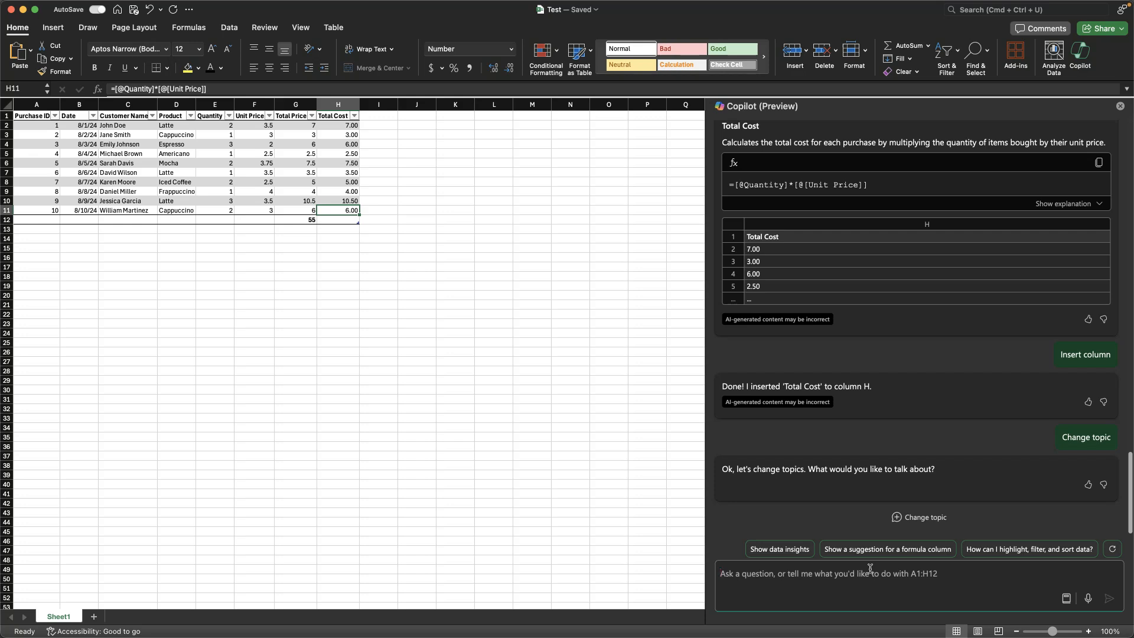
Step: Close and reopen the Copilot pane, widen it and make its prompt box ready for a question
key(super+n)
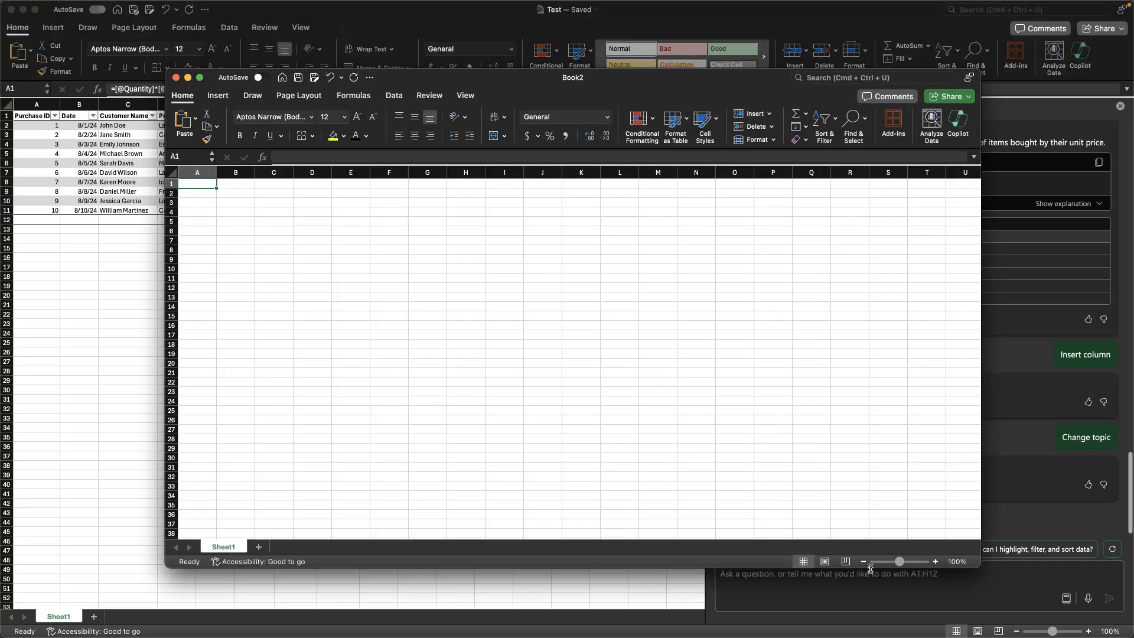
key(super+w)
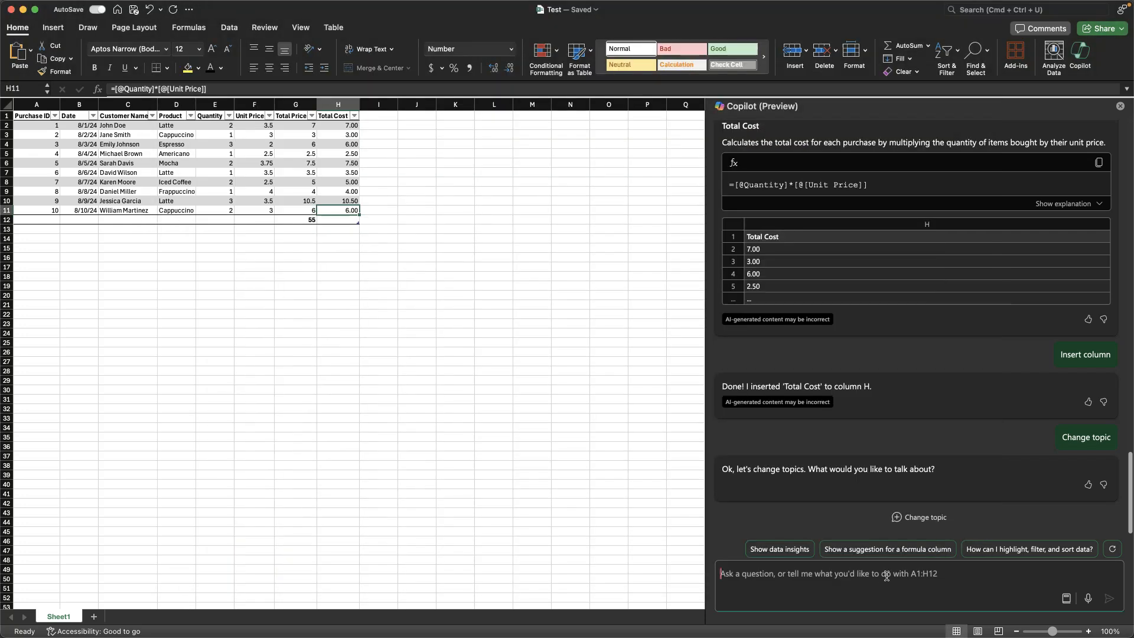
click(1121, 108)
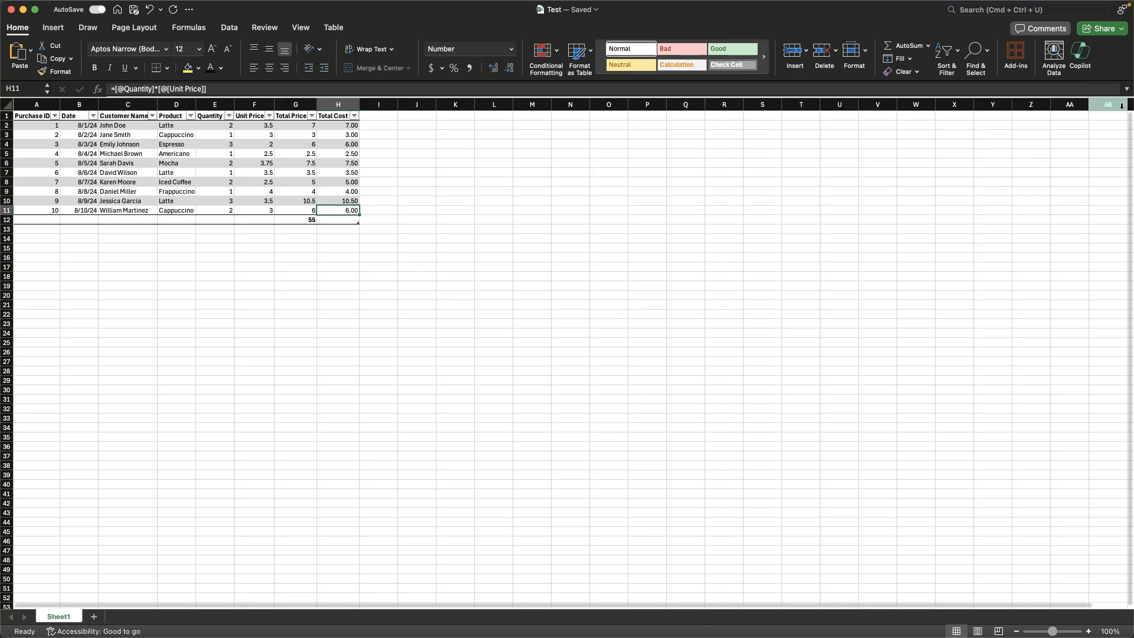
click(1080, 53)
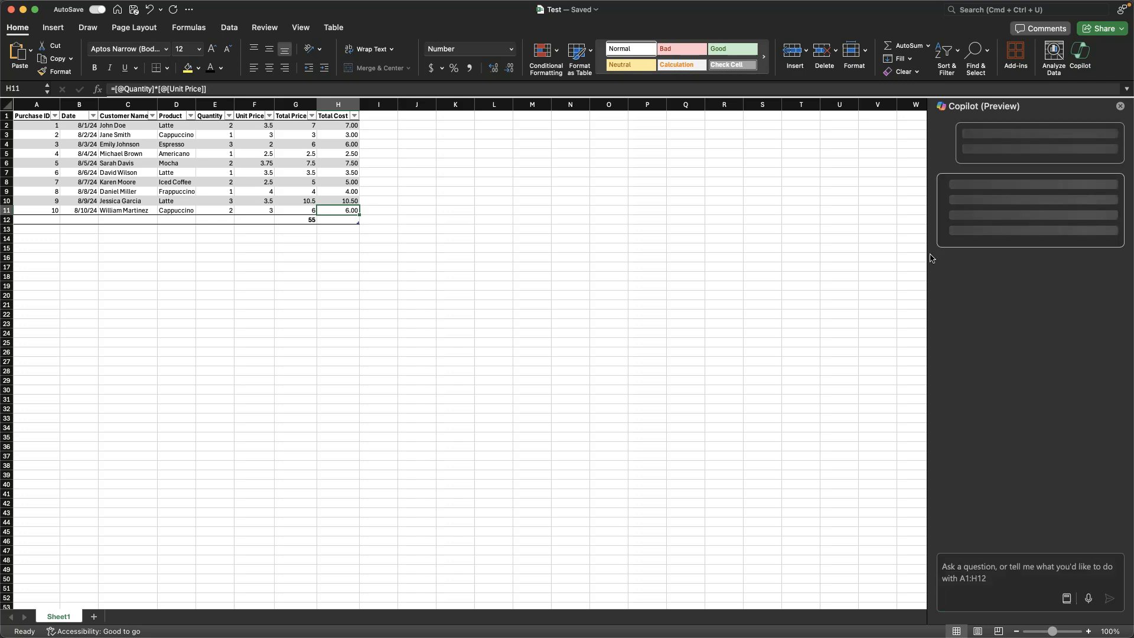
drag(929, 258, 805, 253)
click(849, 573)
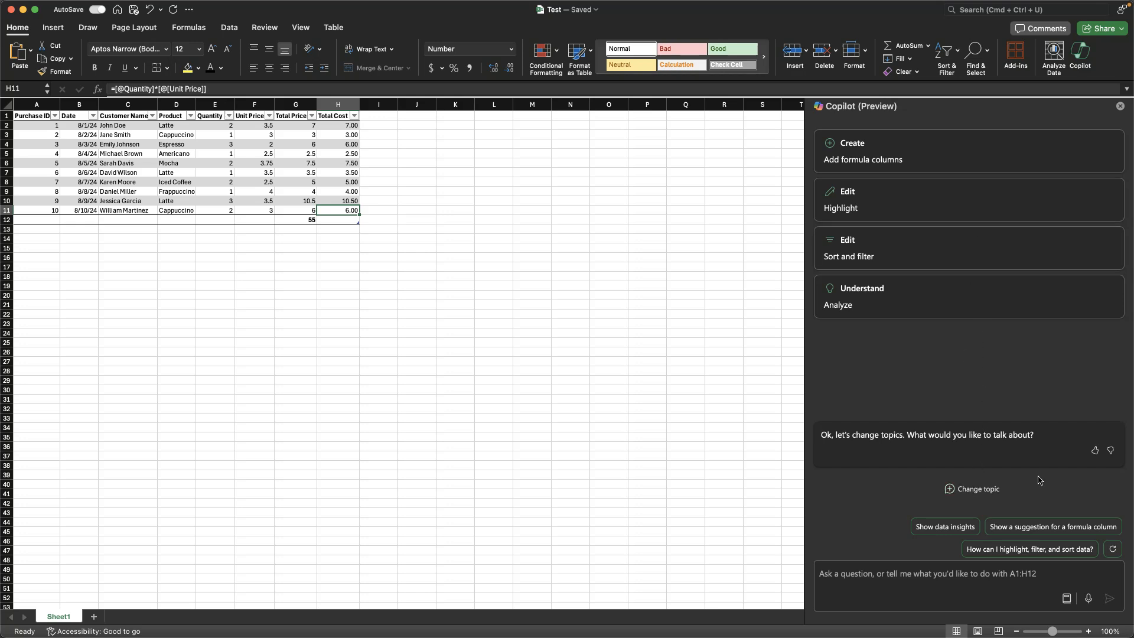
Step: Ask Copilot to "Sort the table on total cost" and apply its suggested custom sort on the Total Cost column
click(942, 574)
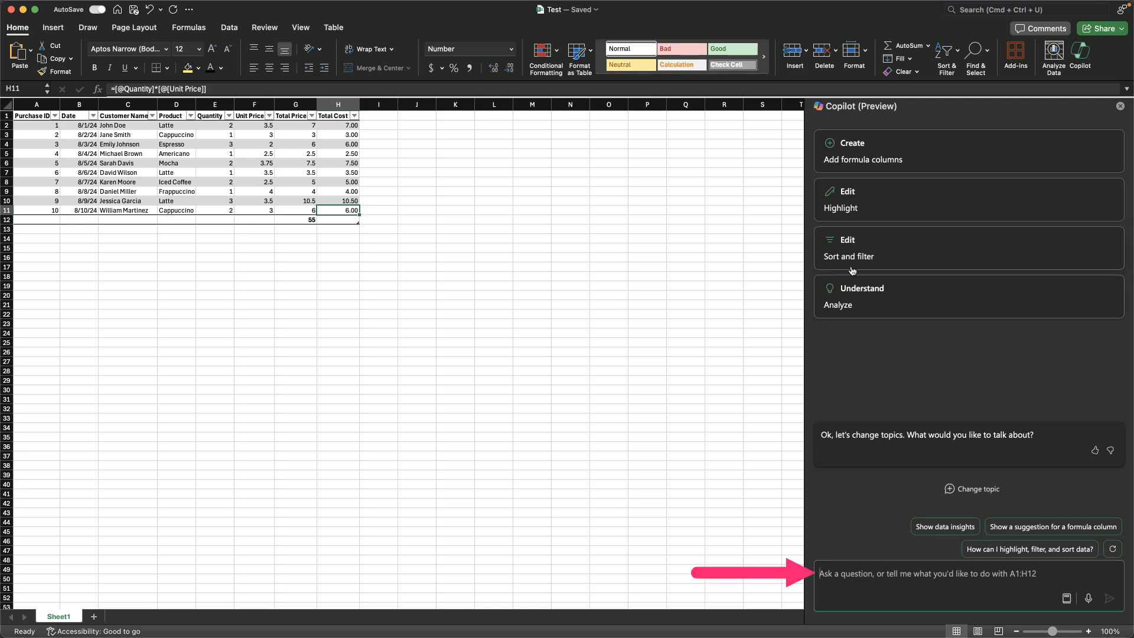
click(892, 554)
click(885, 578)
text(Sort the table on total  oc)
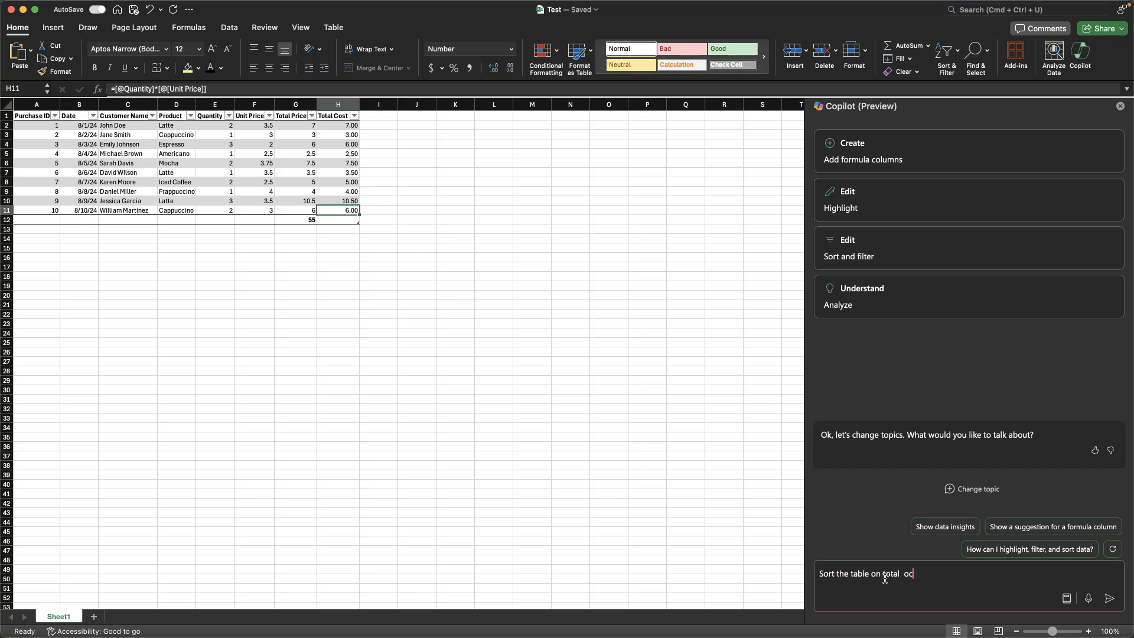
click(1110, 601)
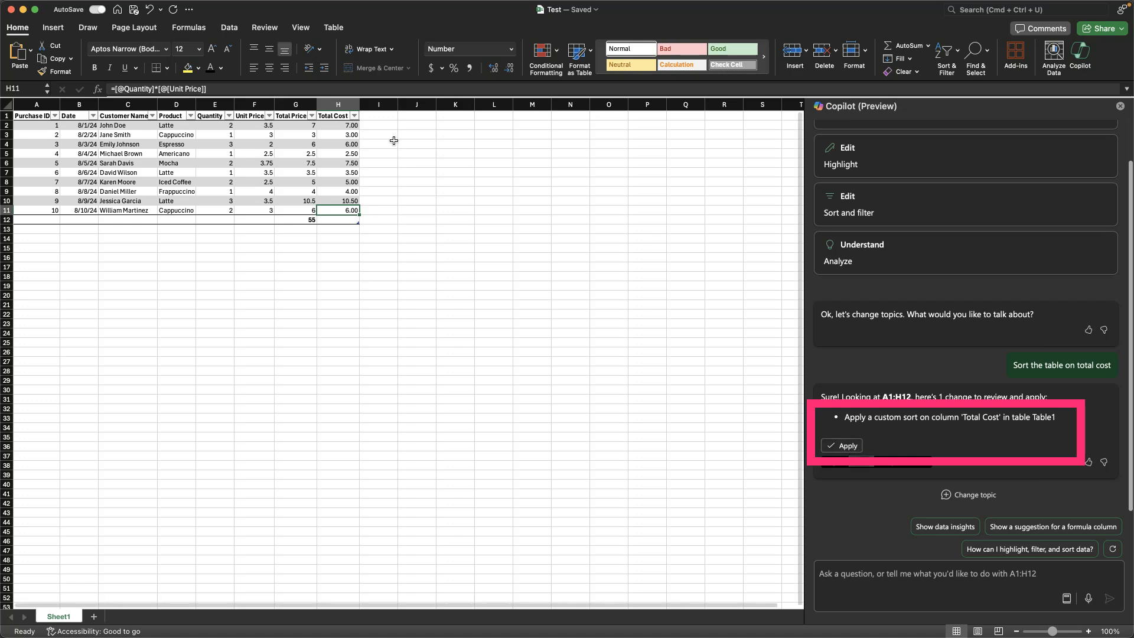
click(839, 447)
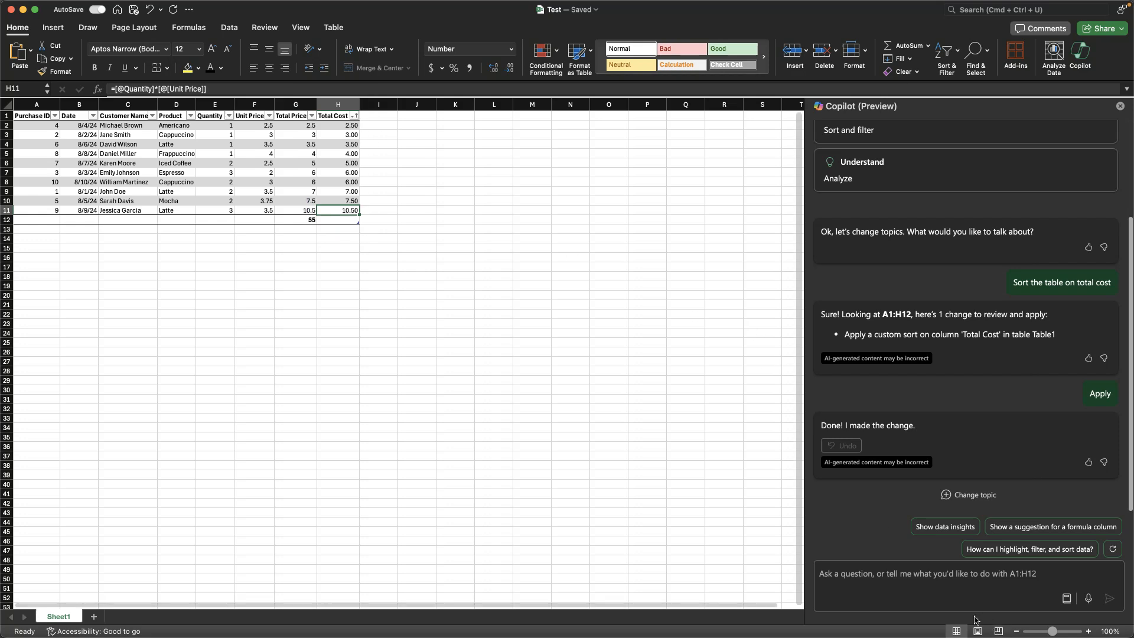
Step: Ask Copilot to "sort on Total Price instead" and apply the suggested custom sort on that column
click(958, 568)
text(sort on Total Price instead)
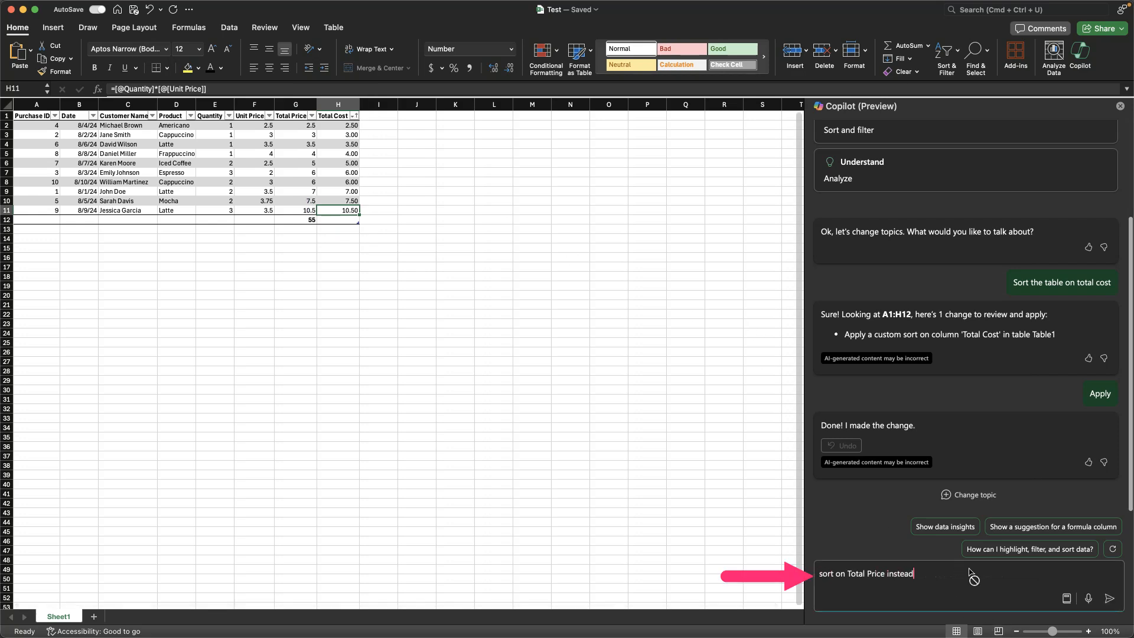
key(Return)
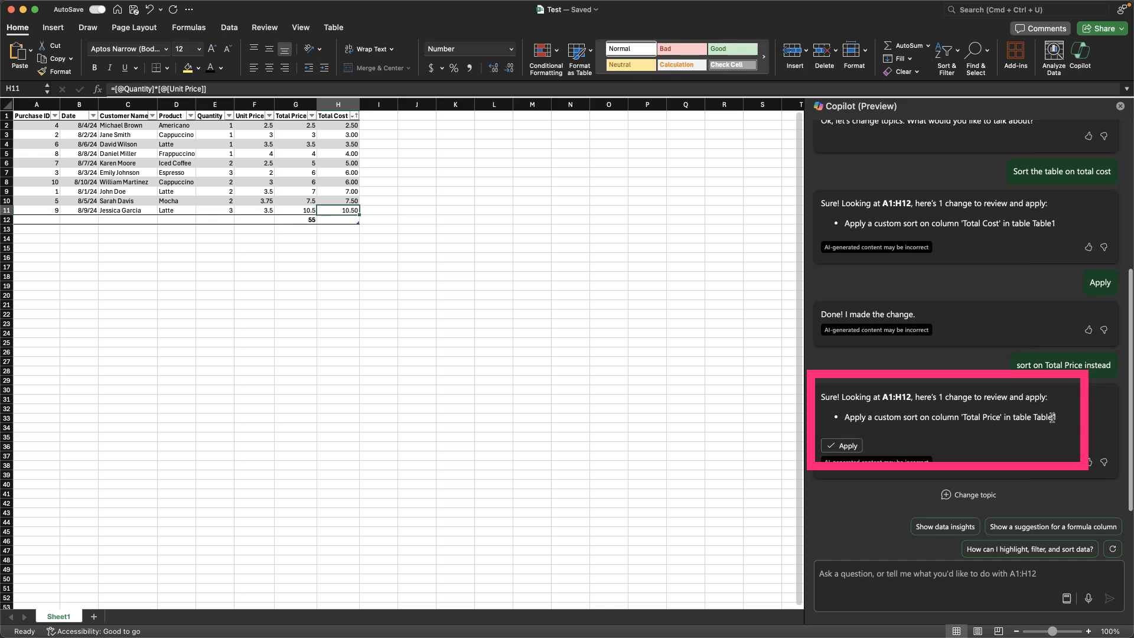
click(845, 446)
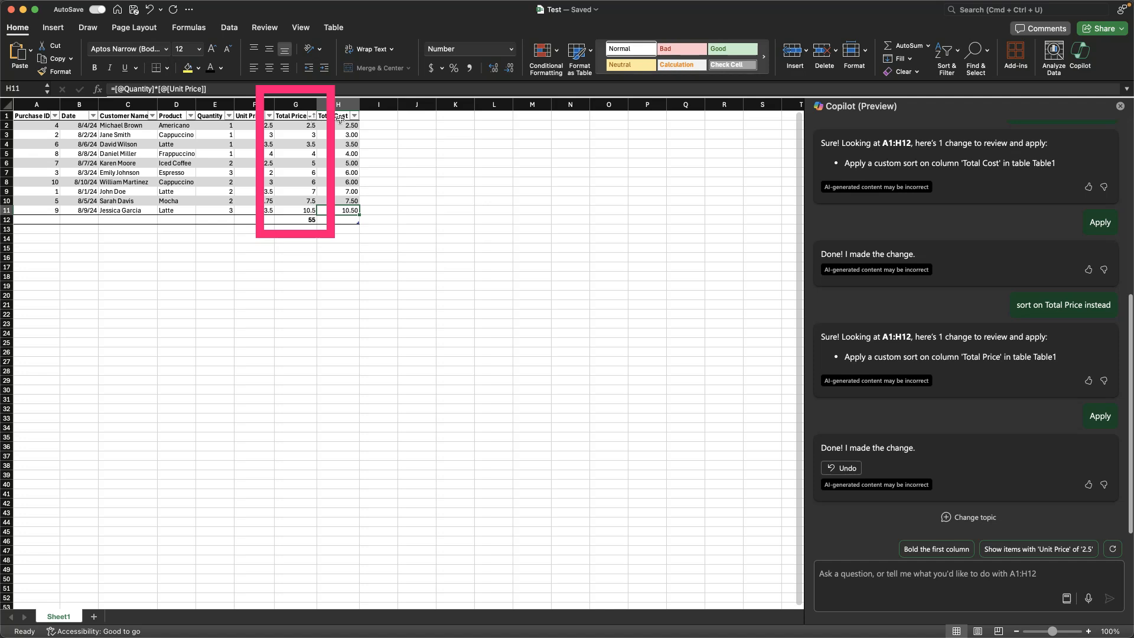
Step: Try to reverse the table's sort order by asking Copilot to "flip the sort" and then to "sort descending instead"
click(911, 574)
text(flip the sor)
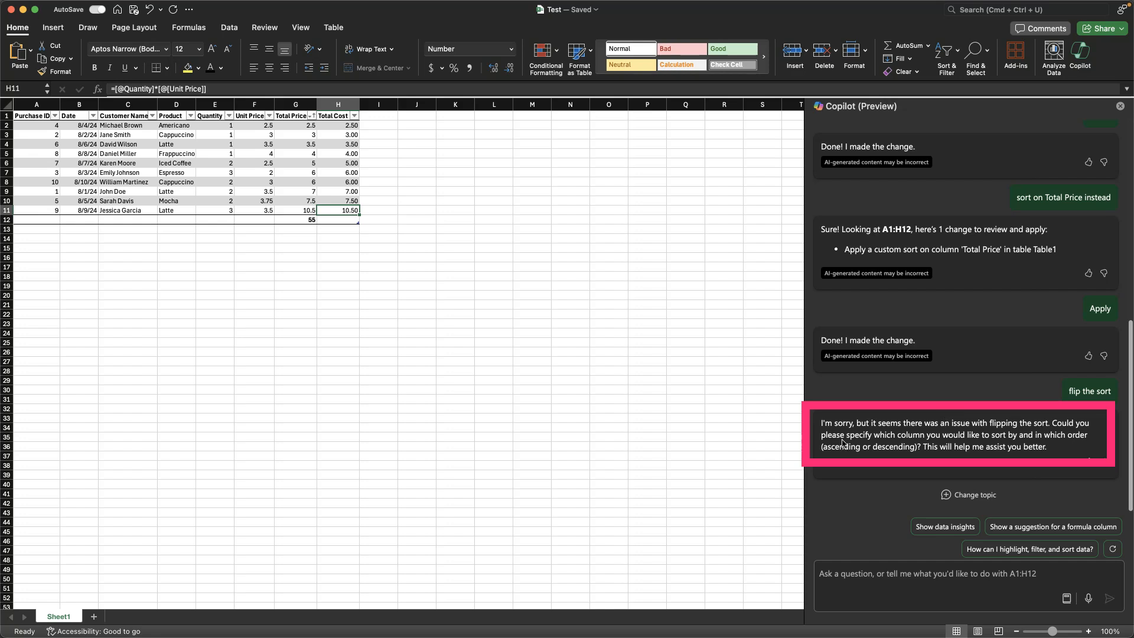
click(866, 577)
text(sort descending instead)
key(Return)
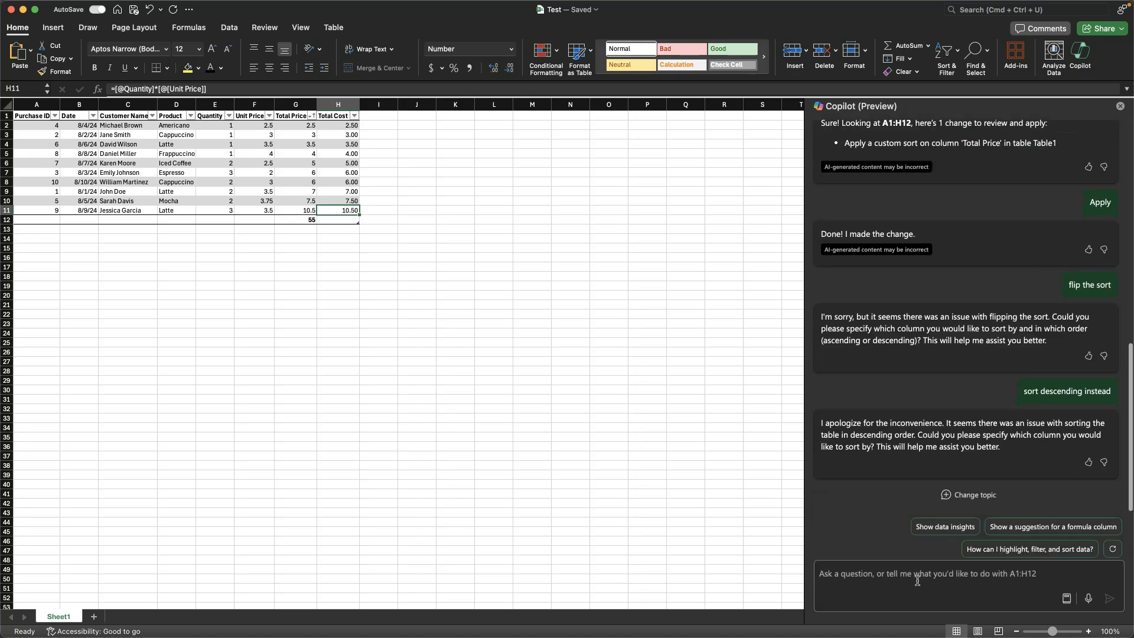
Step: Ask Copilot "what is the sort on the table currently?"
click(923, 577)
text(sortwh)
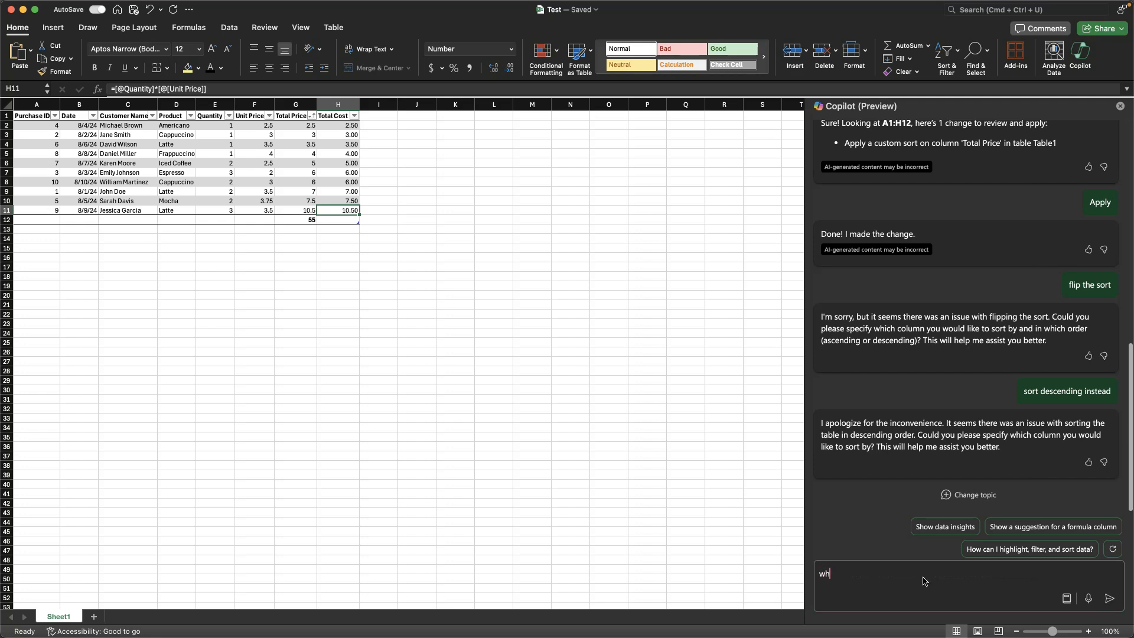
text(at is the sort on the table currently?)
key(Return)
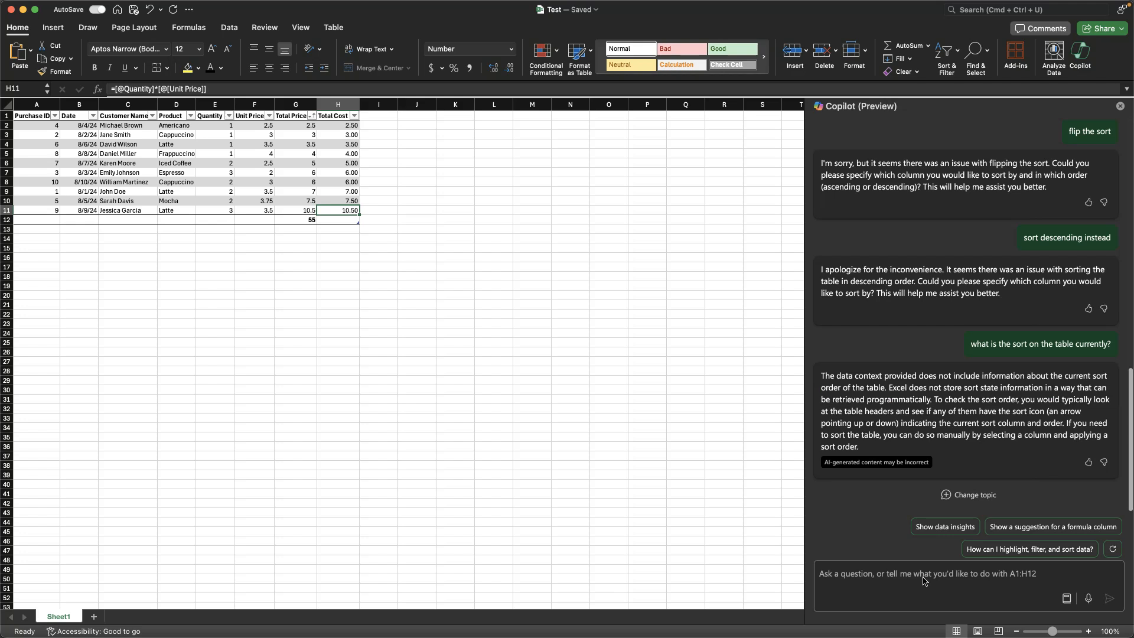
Step: Ask Copilot to "sort on Product descending" and apply the suggested custom sort on the Product column
click(884, 577)
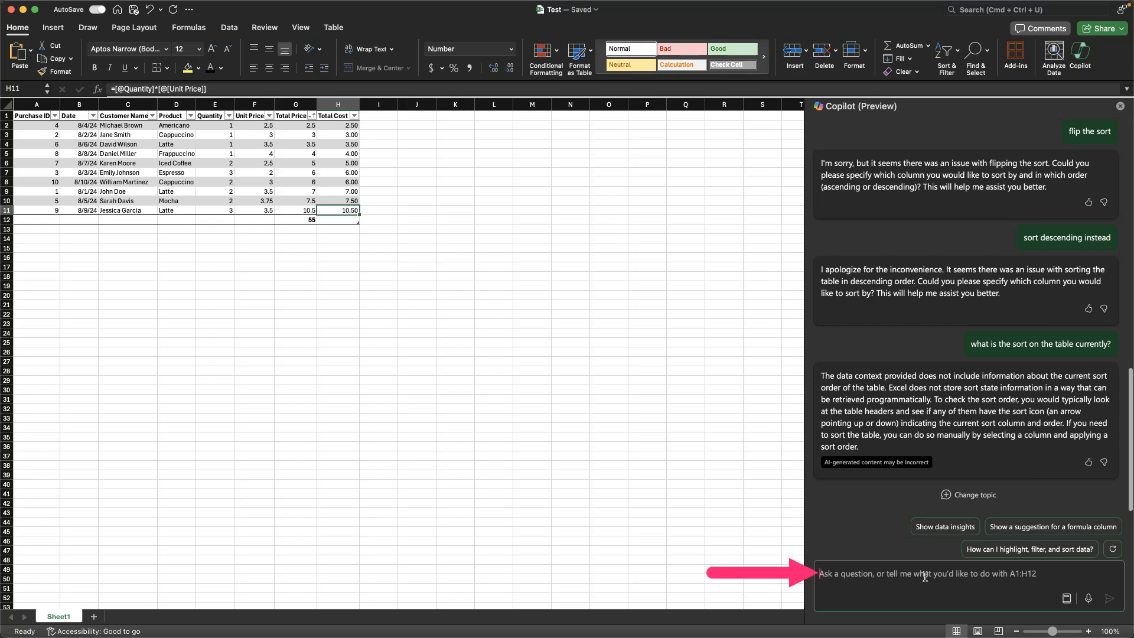
text(sort on Produ)
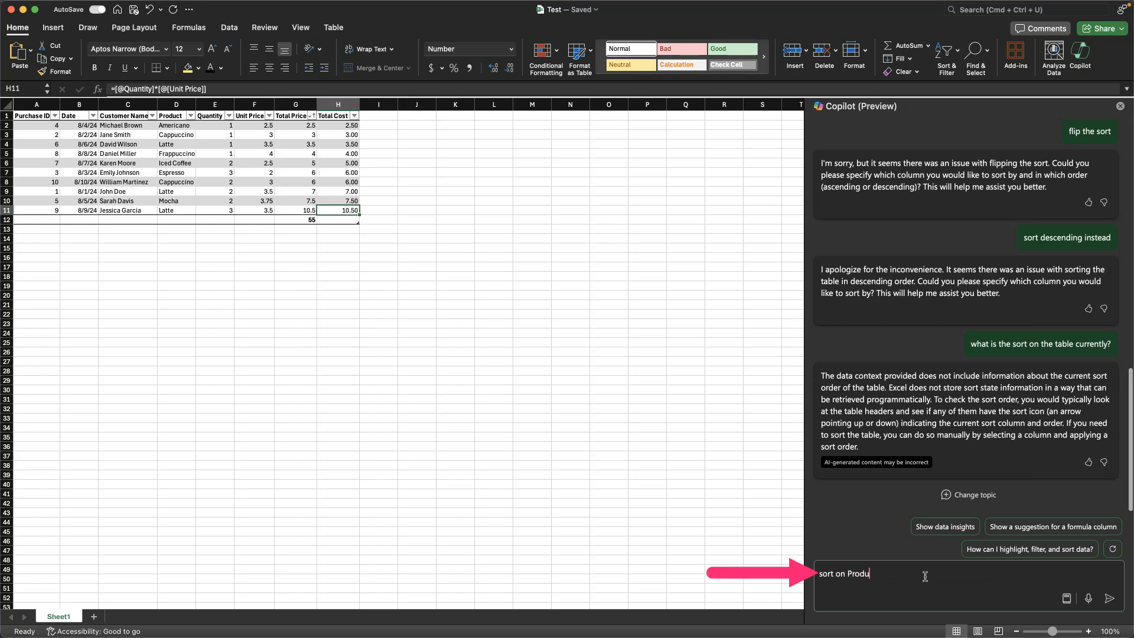
text(ct descending)
key(Return)
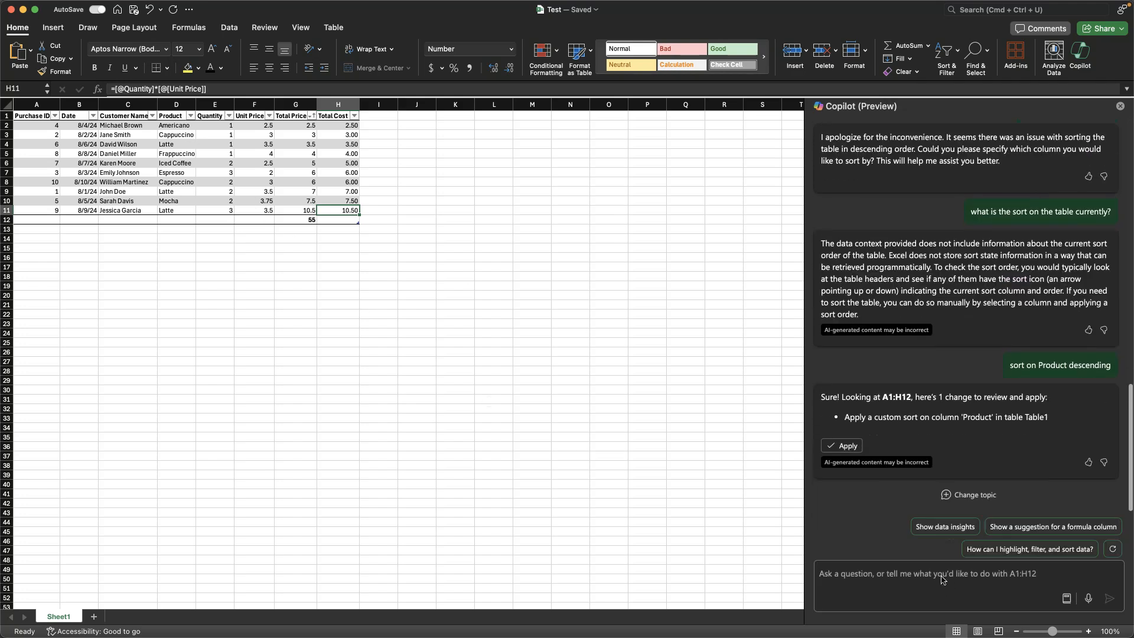
click(853, 447)
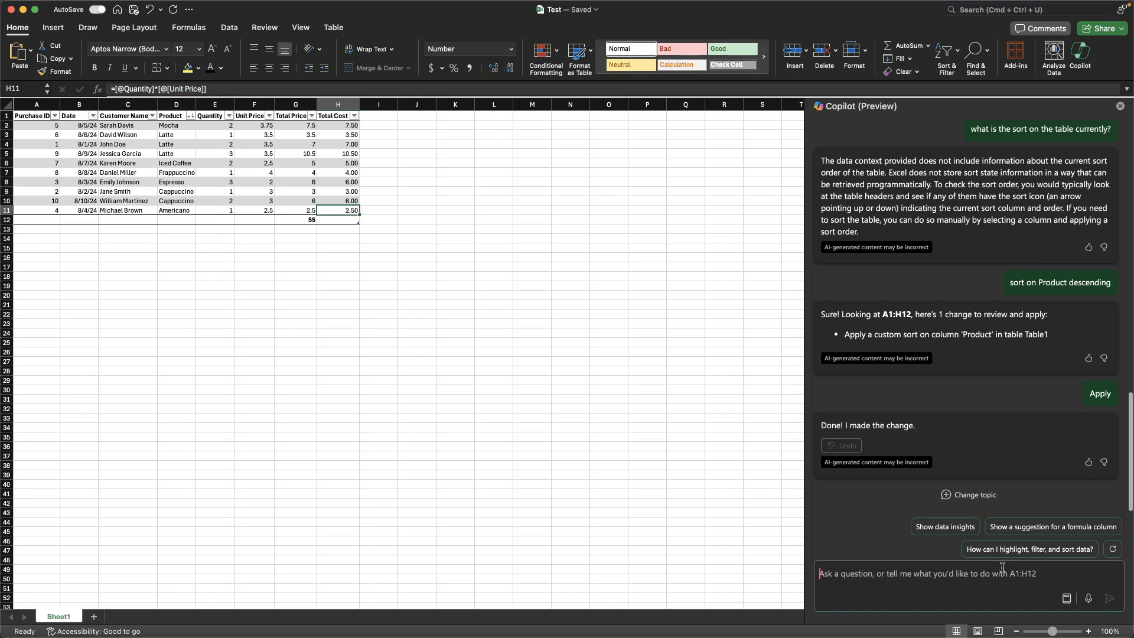
Step: Ask Copilot to "Filter on orders under 2$" without applying its suggested change
text(Filter on orders under 2$)
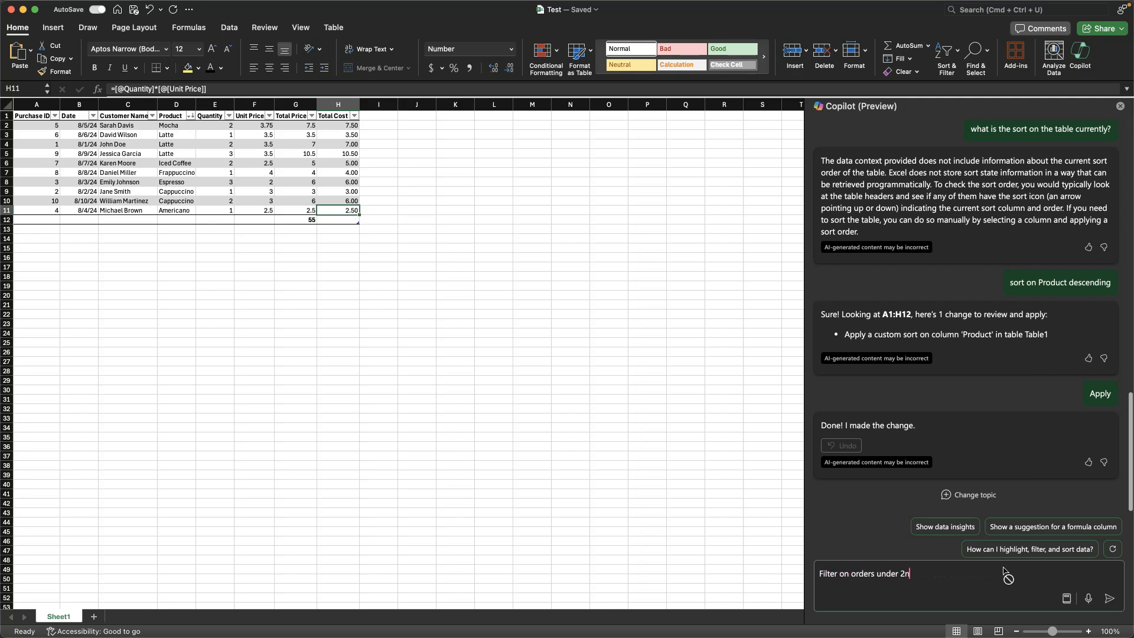
key(Return)
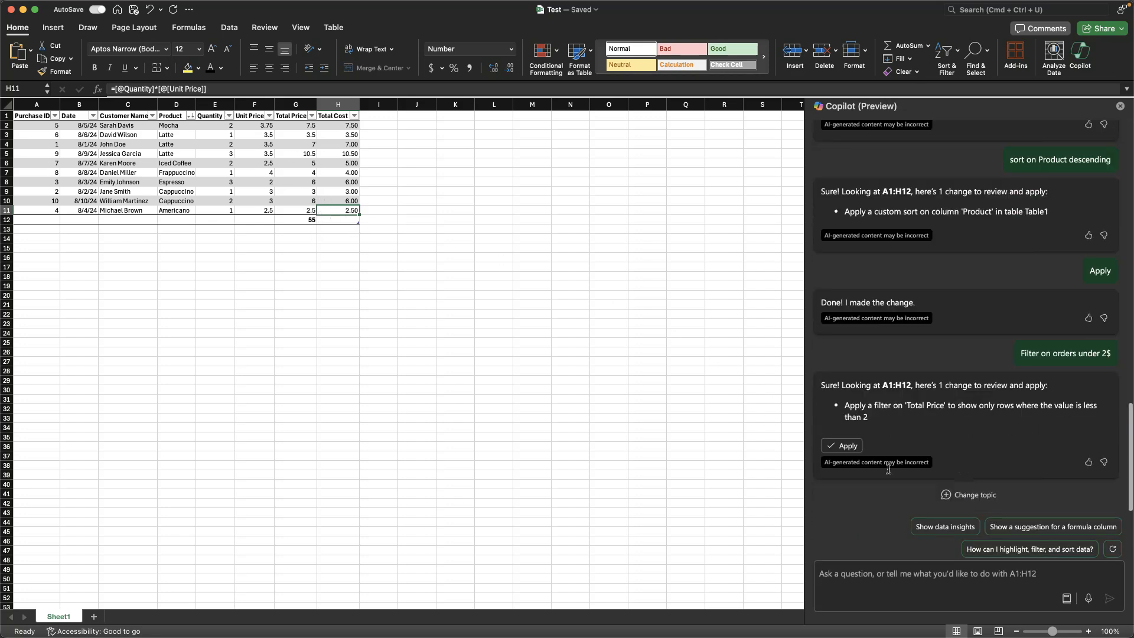
Step: Ask Copilot to "filter out orders under 4$" and apply its suggested Total Price filter for values greater than 4
click(864, 579)
text(filt)
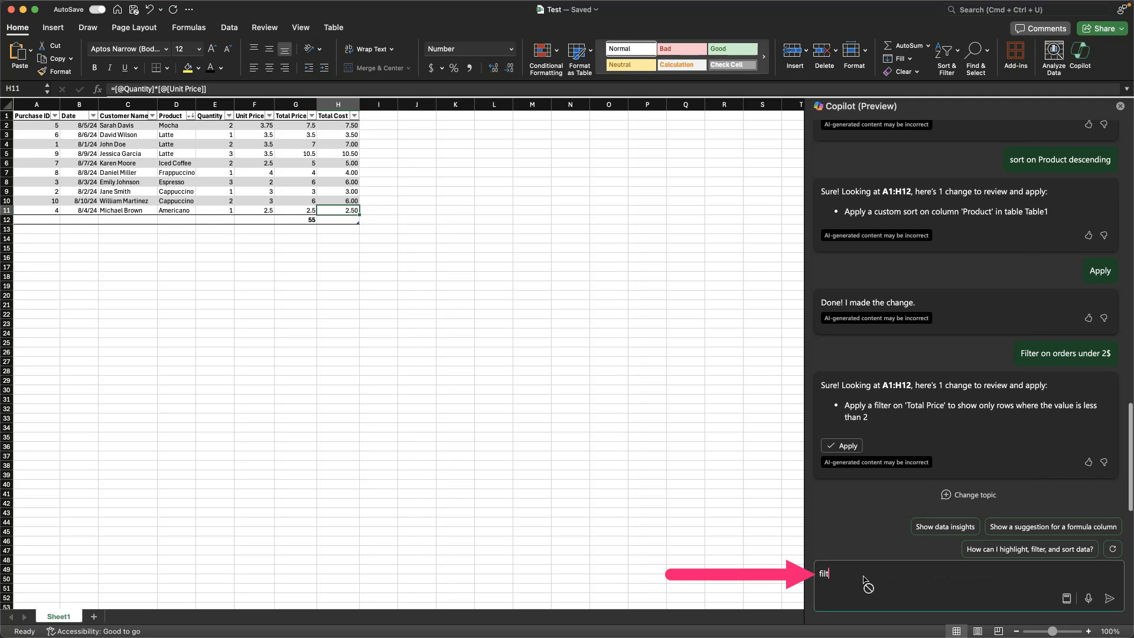
text(er out orders under 4$)
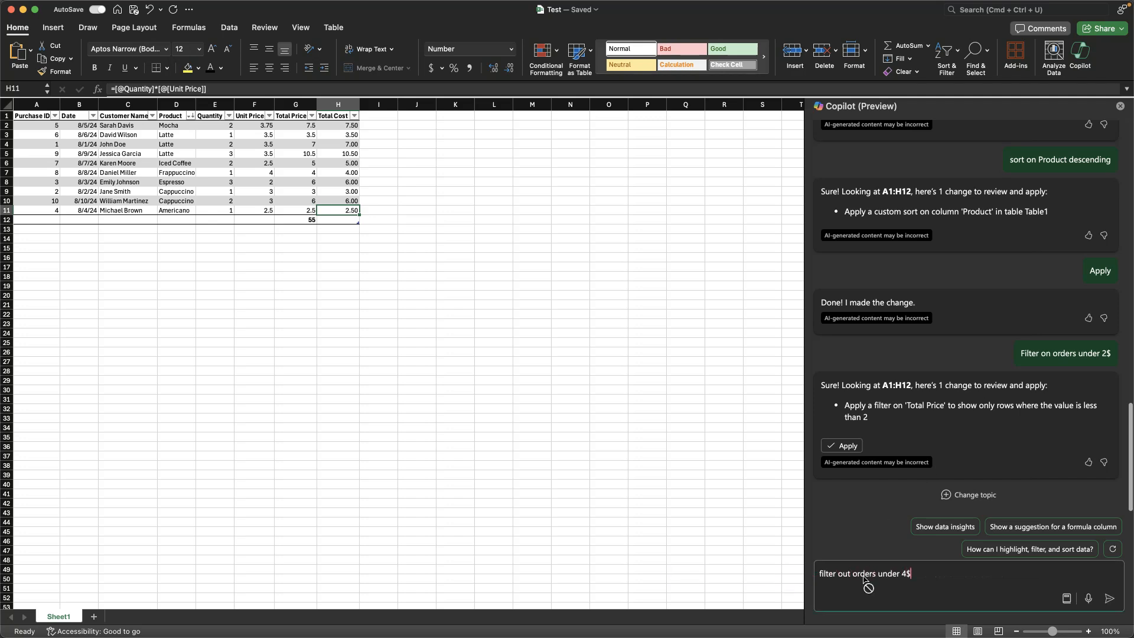
key(Return)
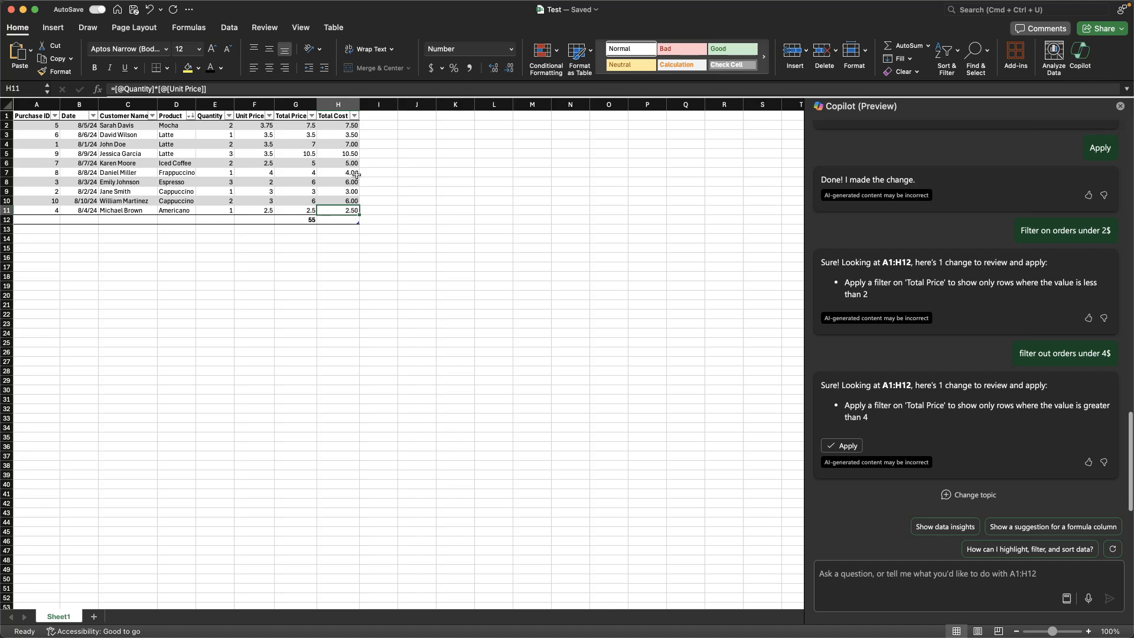
click(846, 447)
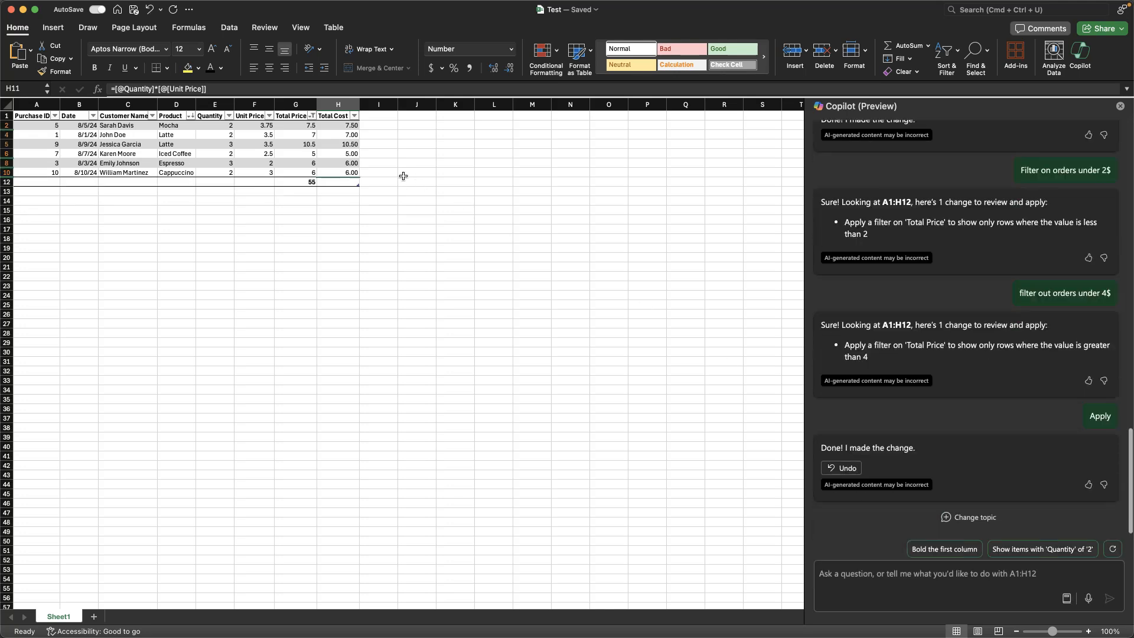
Step: Check the Total Price column's filter criteria, and undo and redo the filter to compare the rows
click(381, 164)
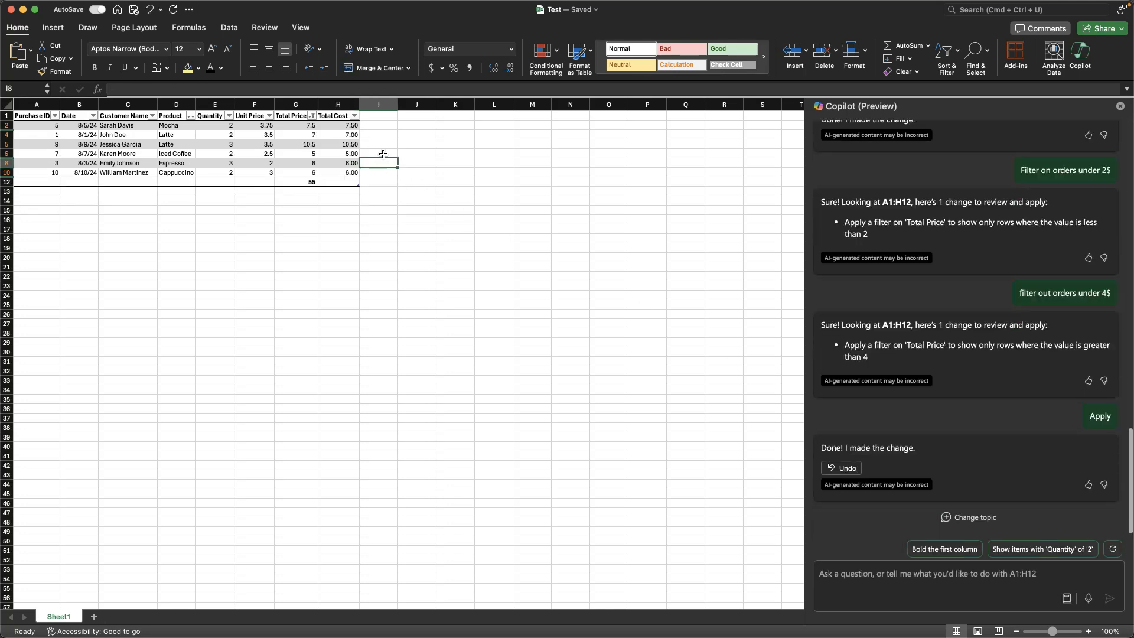
click(311, 116)
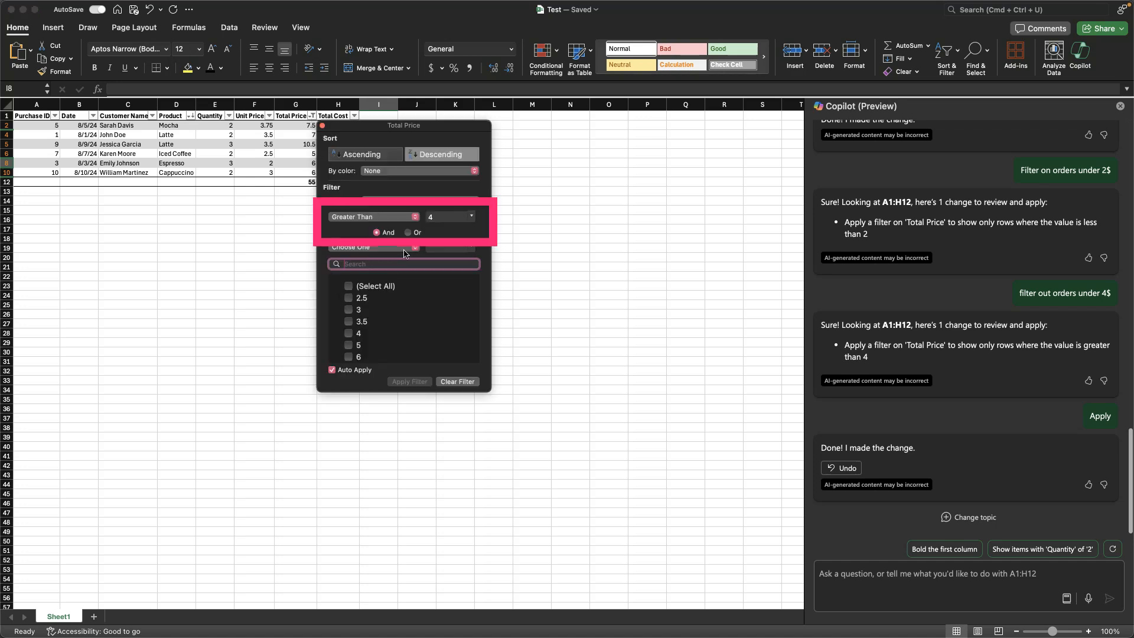
click(322, 125)
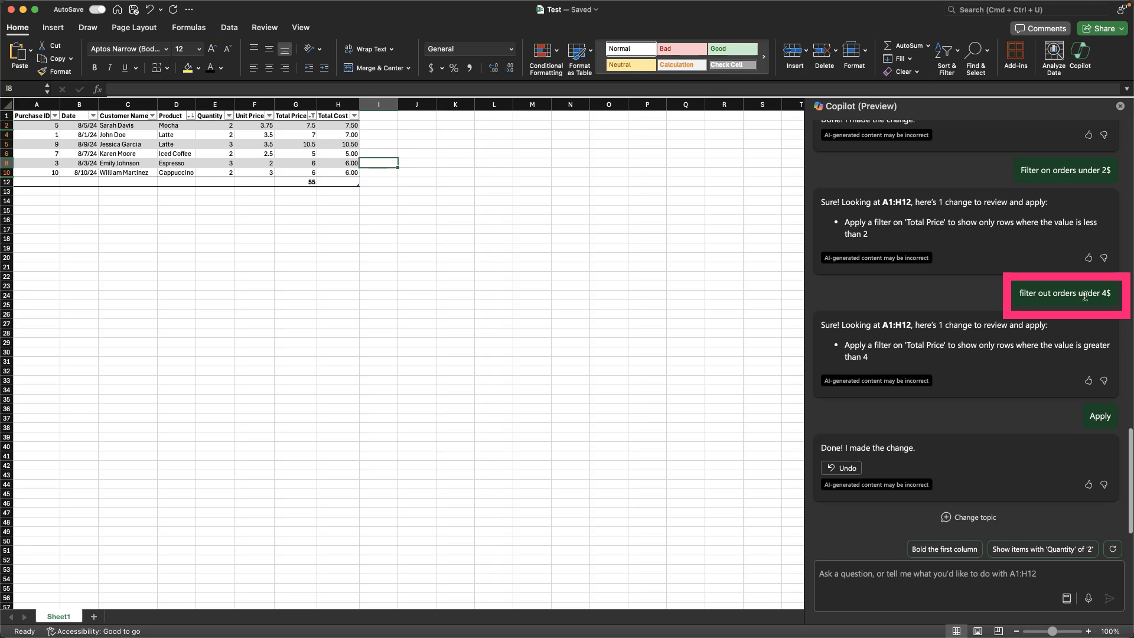
key(super+z)
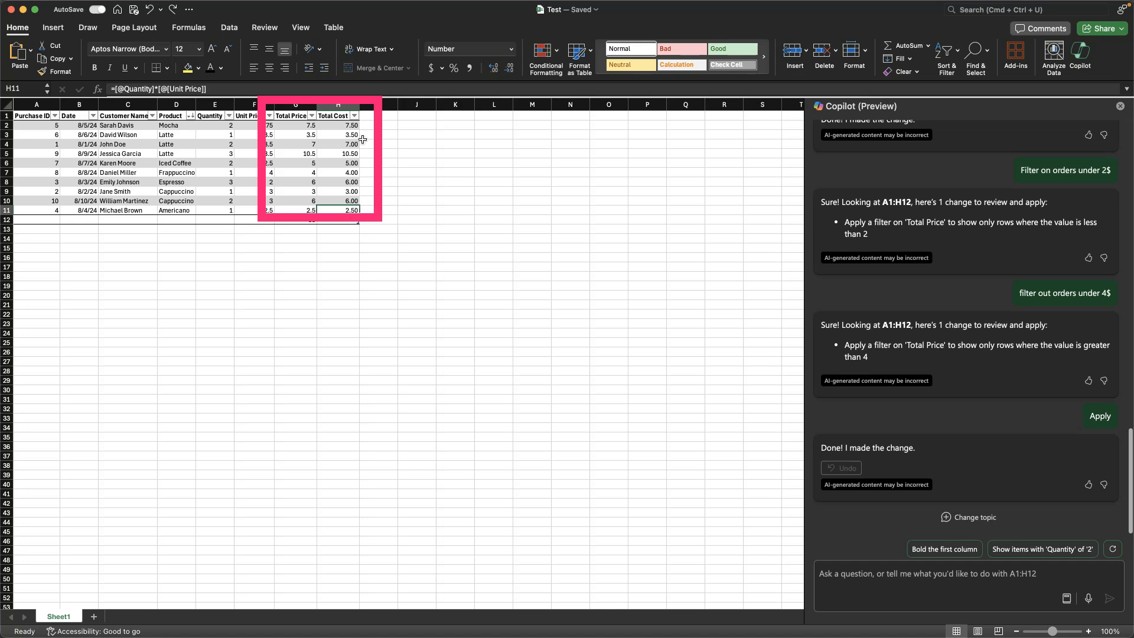
key(super+y)
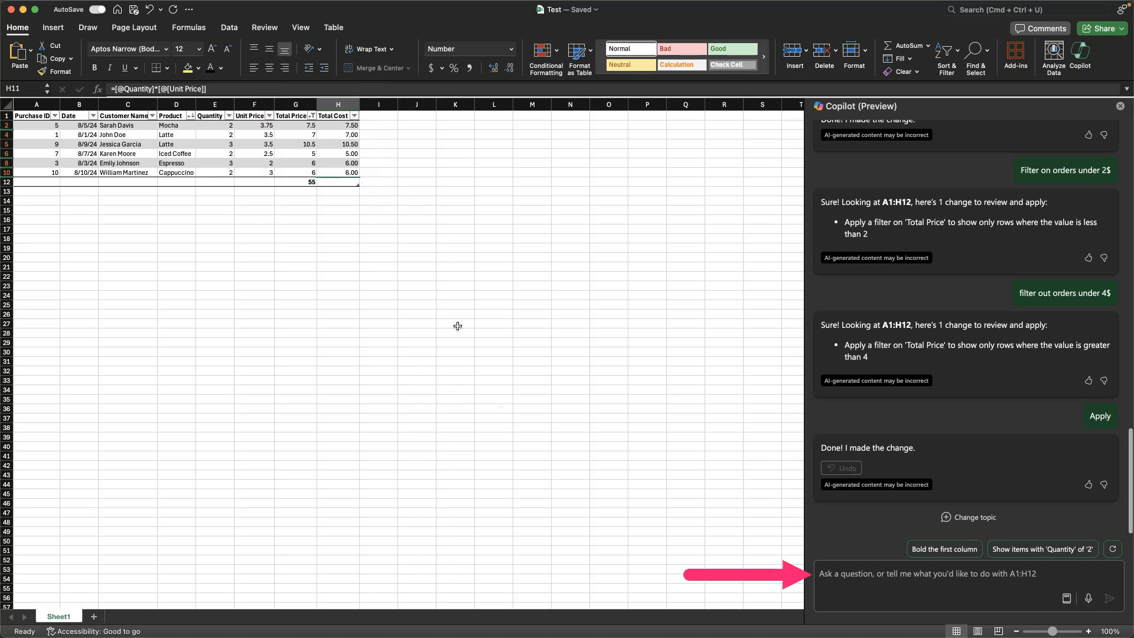
Step: Ask Copilot to "clear filter and sort" on the coffee purchase table
click(953, 585)
text(clear filter and sort)
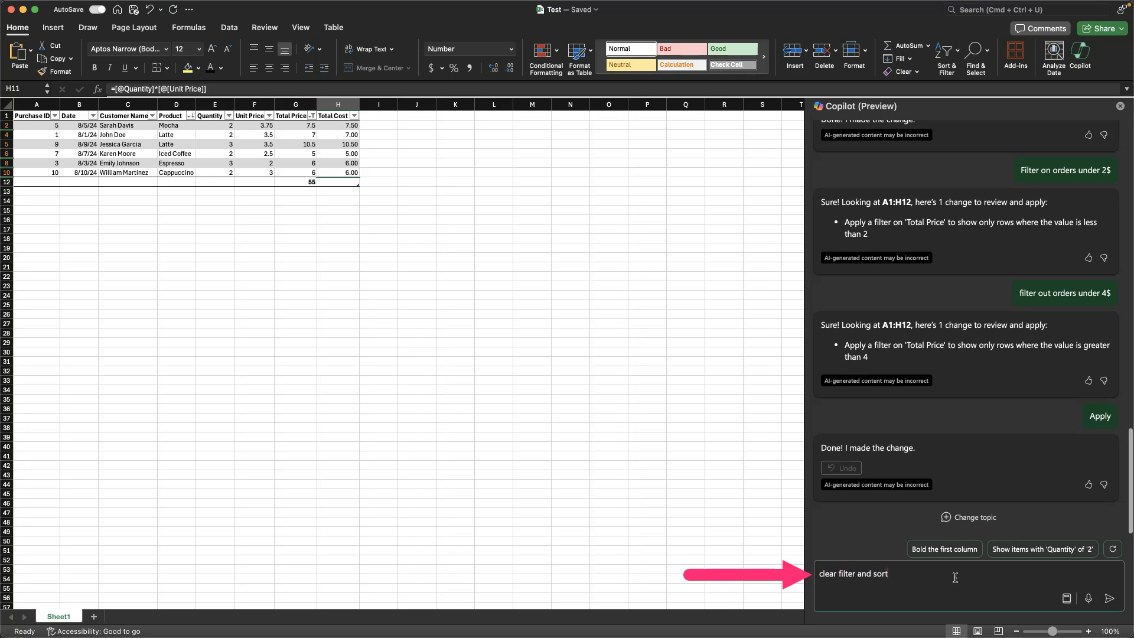
key(Return)
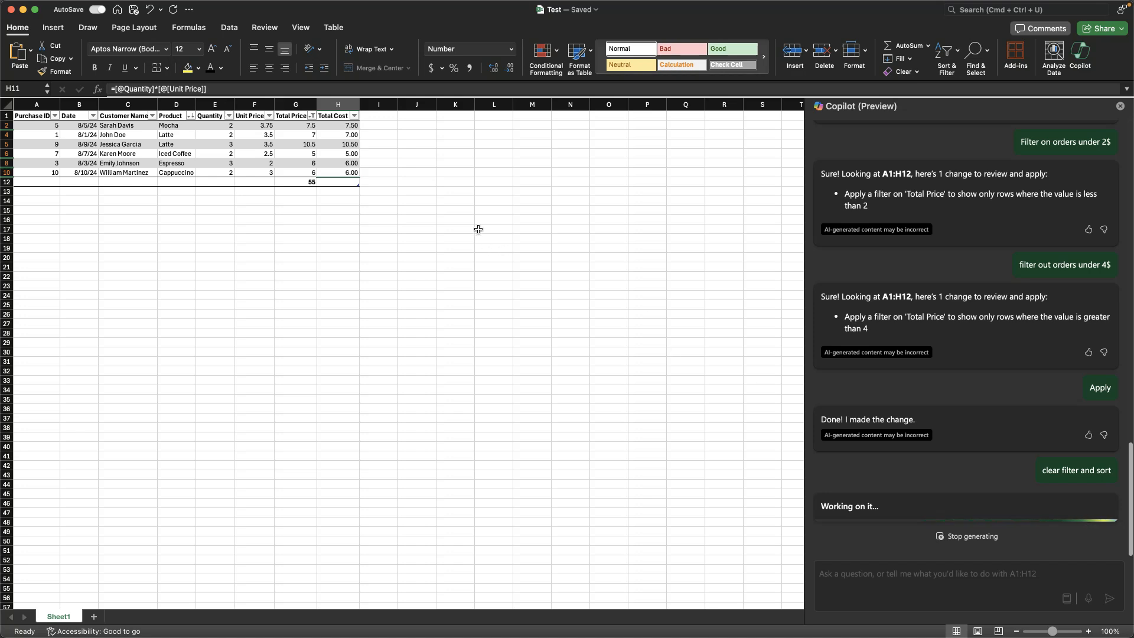
Step: Check the manual Clear filter command, apply Copilot's suggestion to remove all filters on Table1, and inspect the Total Price values
drag(392, 144, 386, 136)
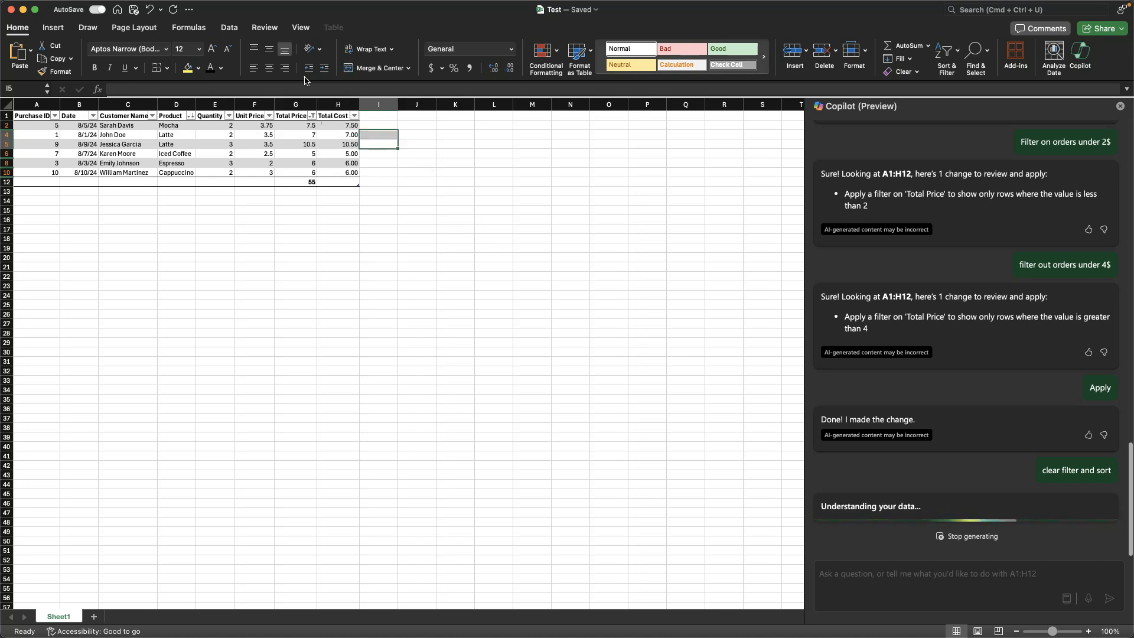
click(228, 28)
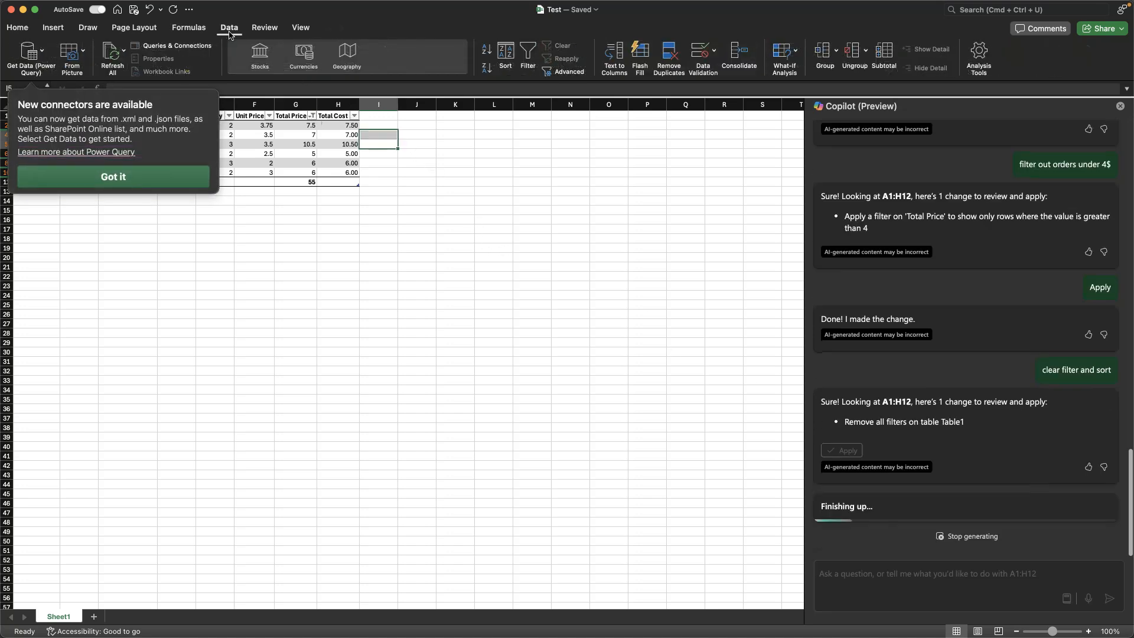
click(161, 181)
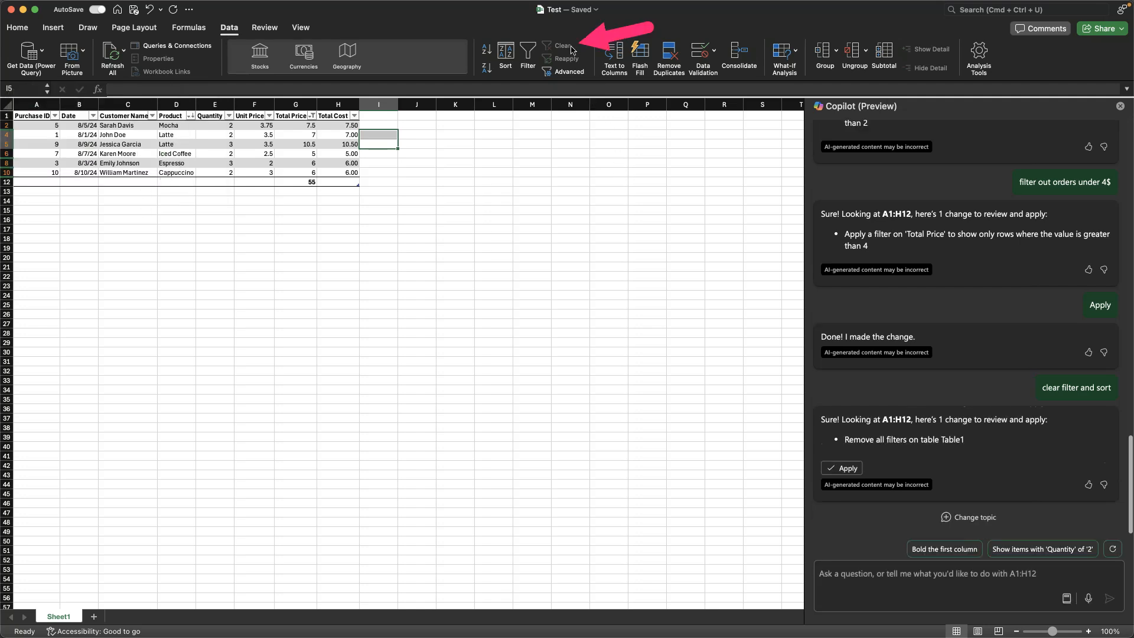
click(251, 153)
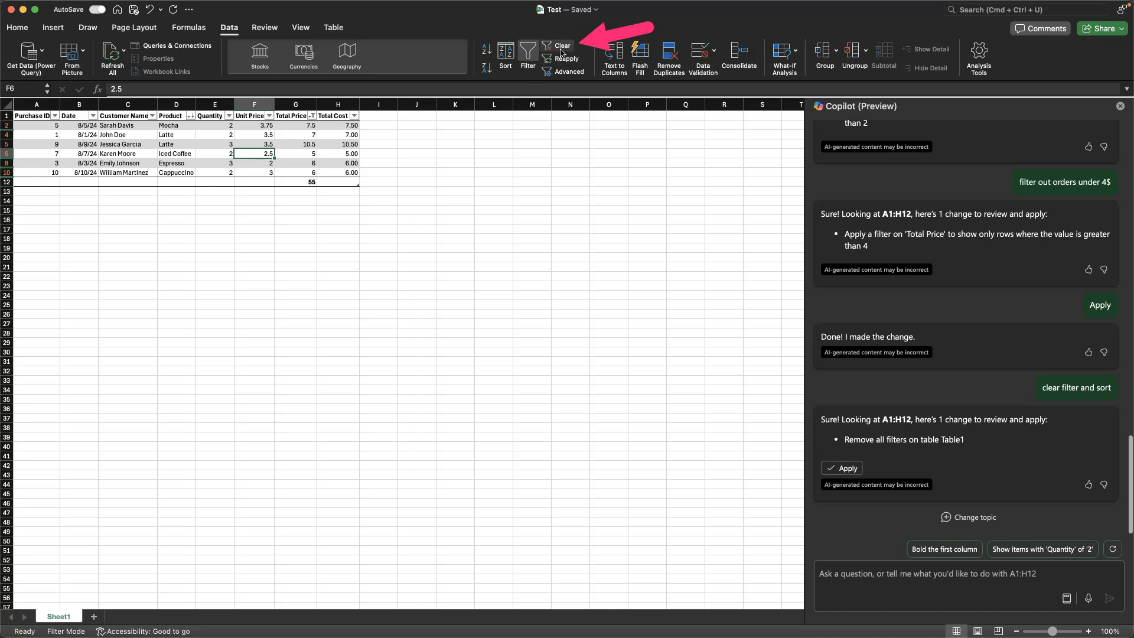
click(25, 31)
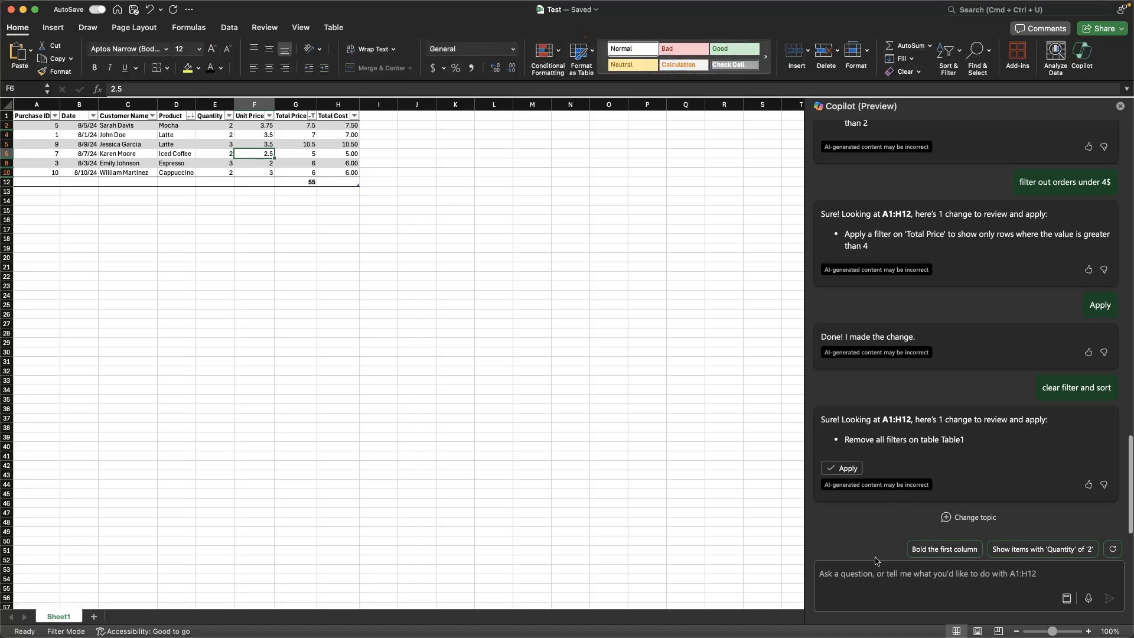
click(857, 472)
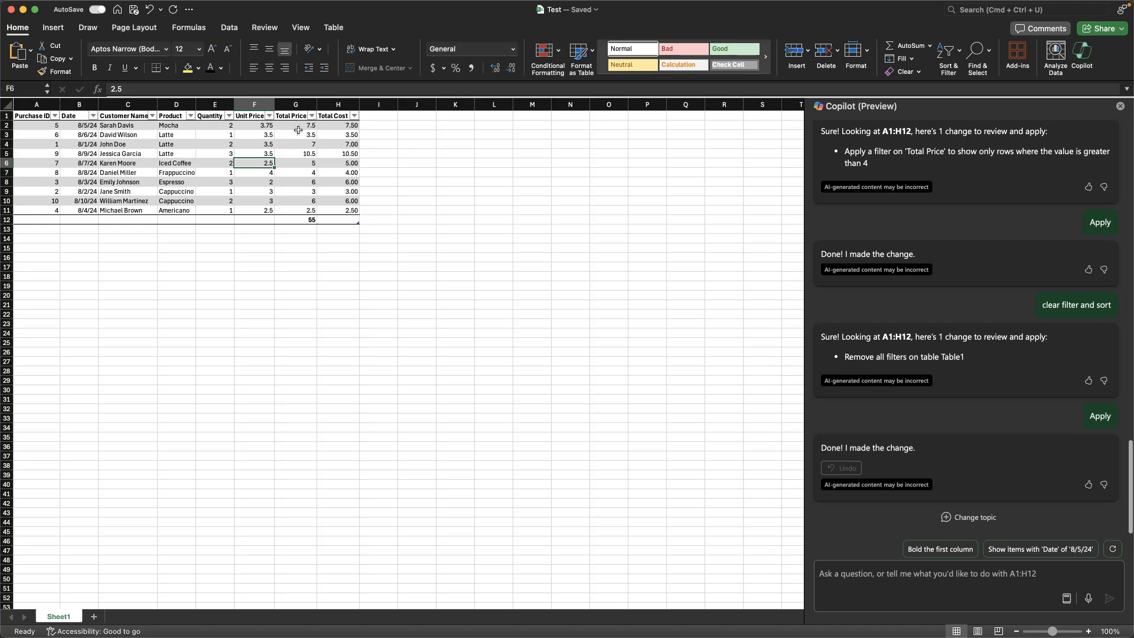
drag(279, 128, 306, 212)
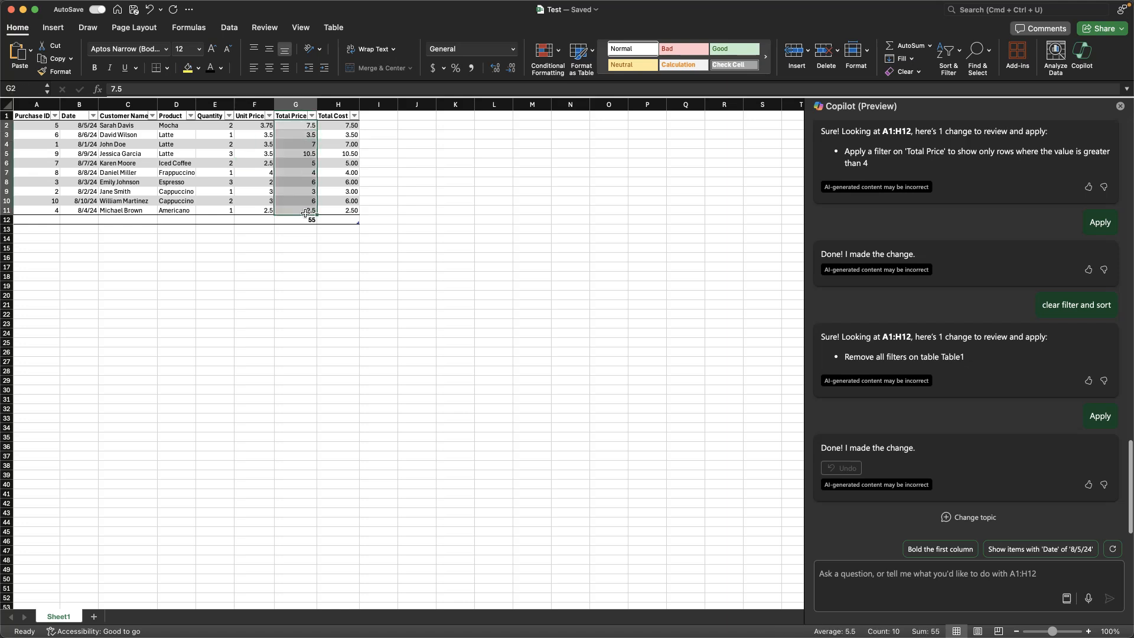
click(374, 228)
Step: Ask Copilot to "give me the average unit price"
click(852, 576)
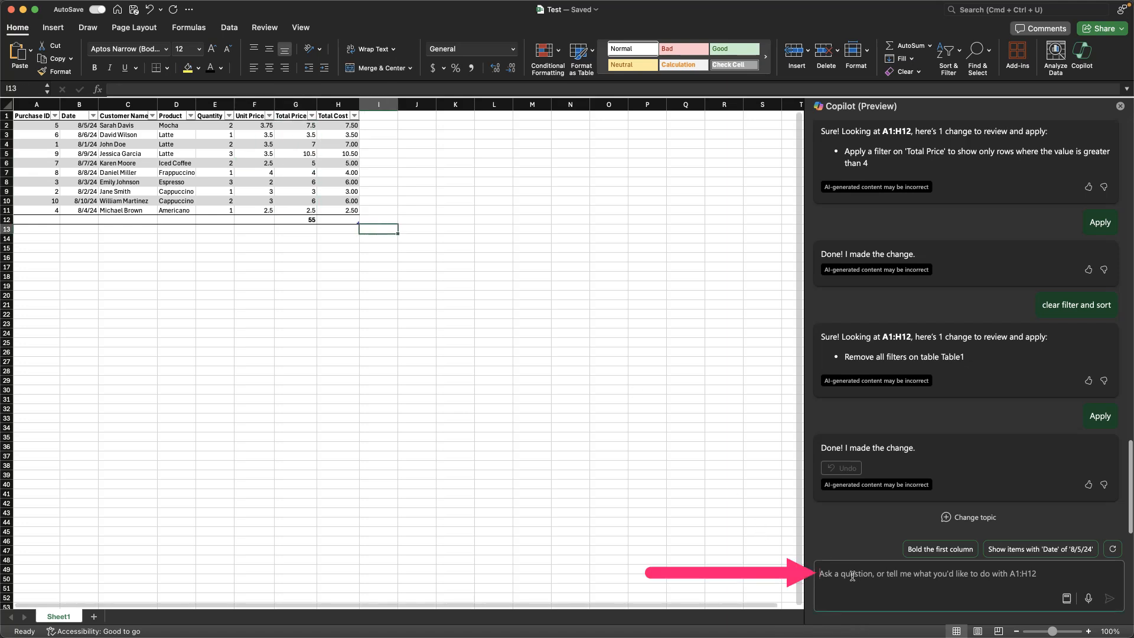
text(give me the average unit price)
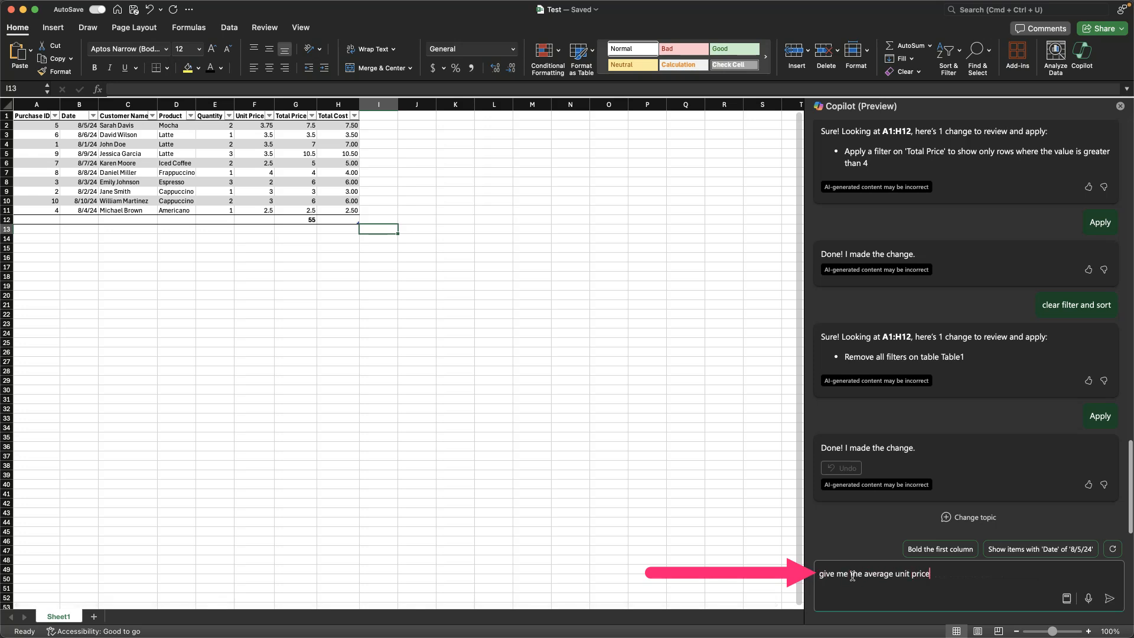
key(Return)
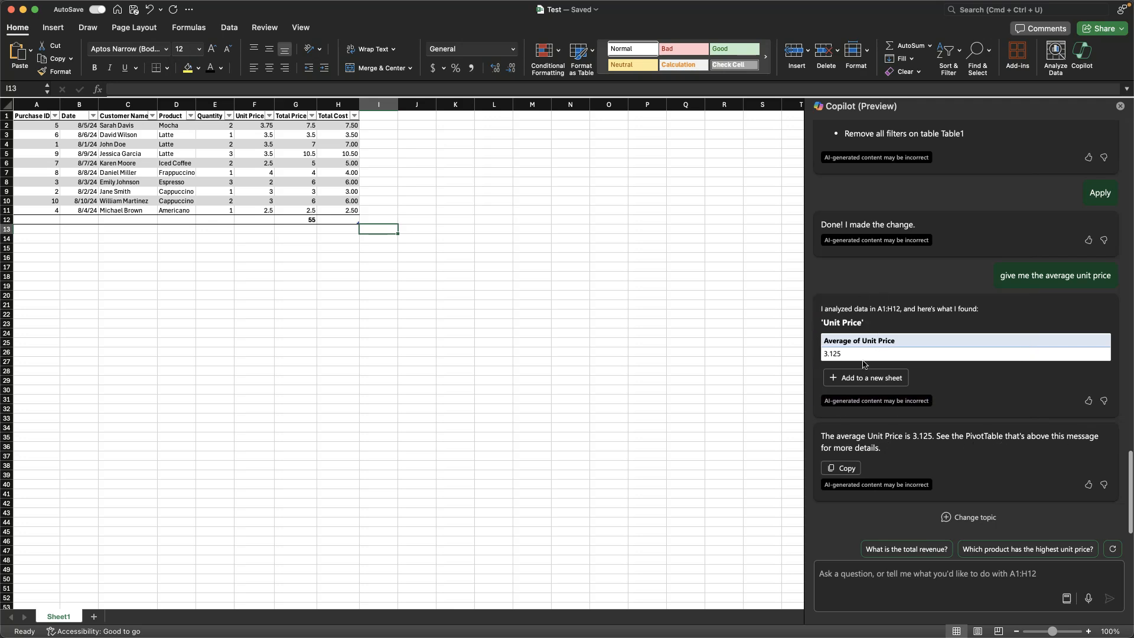
Step: Ask Copilot to "Add the average unit price to the table", then insert its suggested Average Unit Price column and undo the insertion
click(875, 578)
text(Add the average )
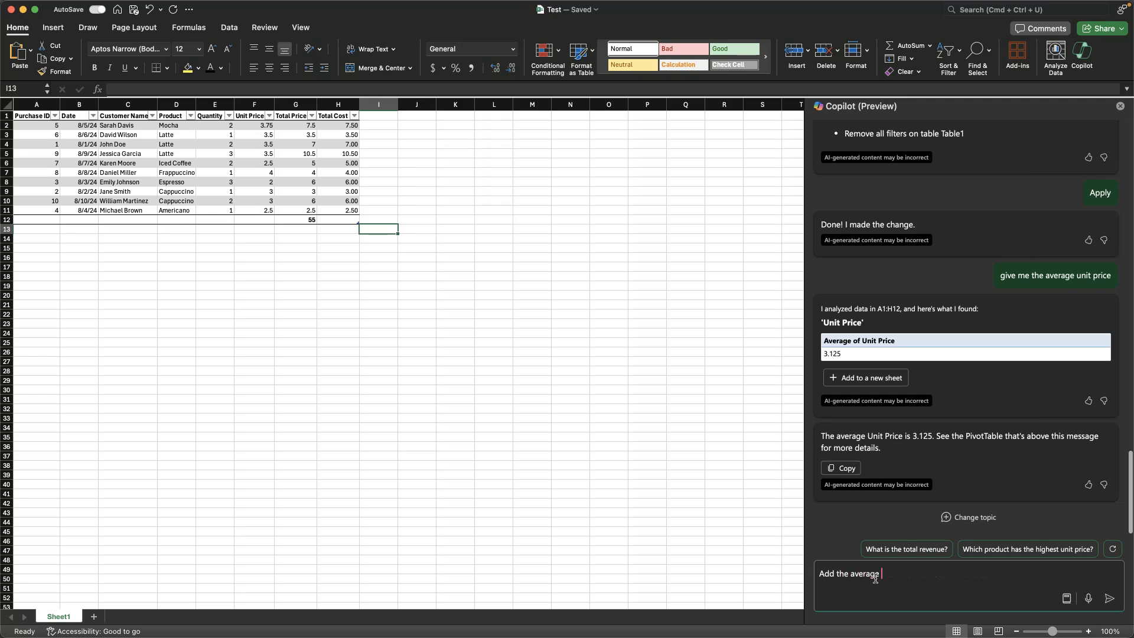
text(unit price to the table)
key(Return)
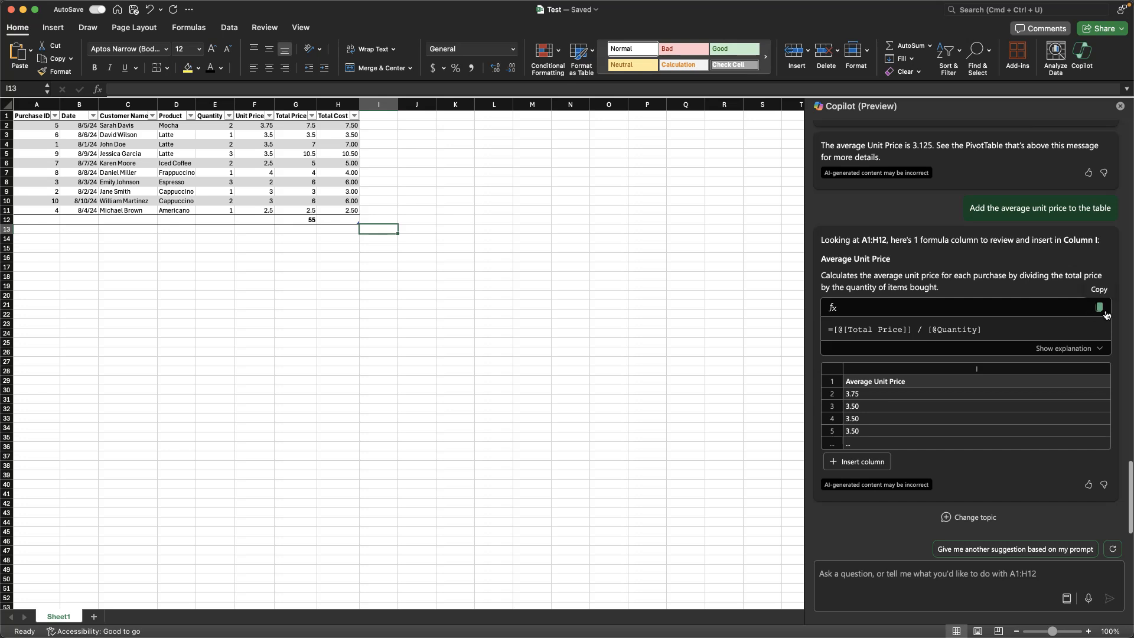
click(860, 461)
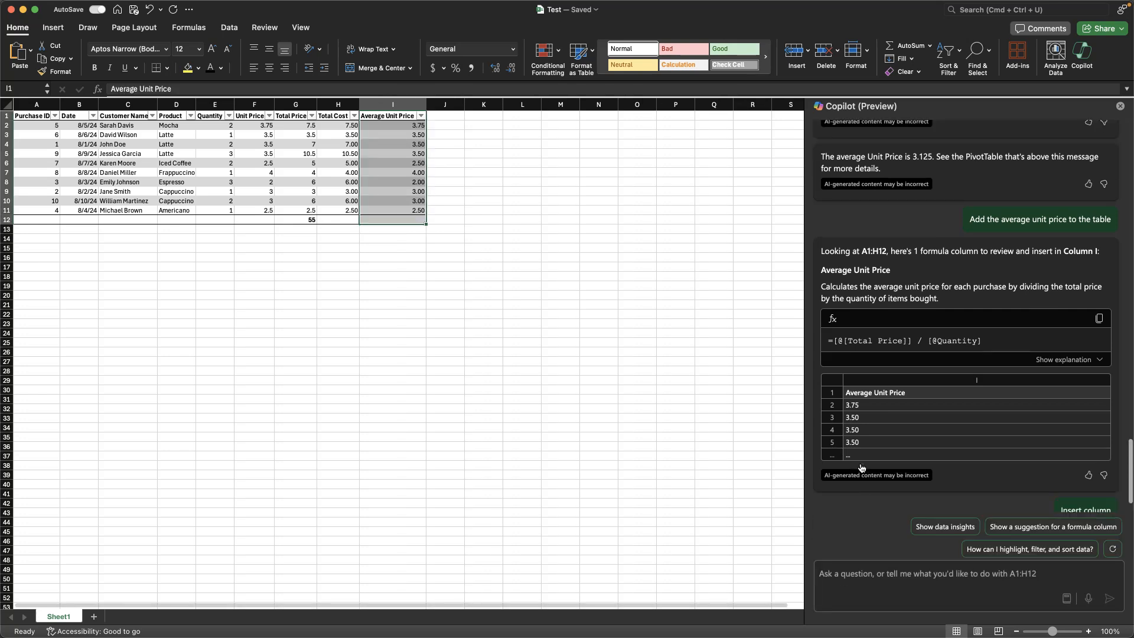
click(415, 154)
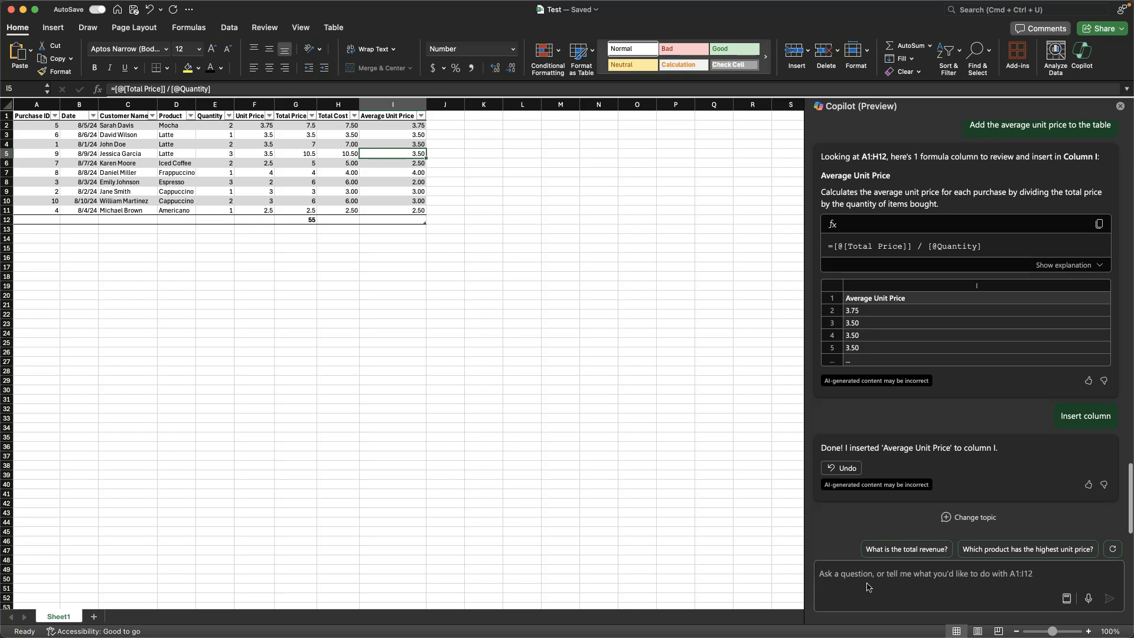
click(592, 461)
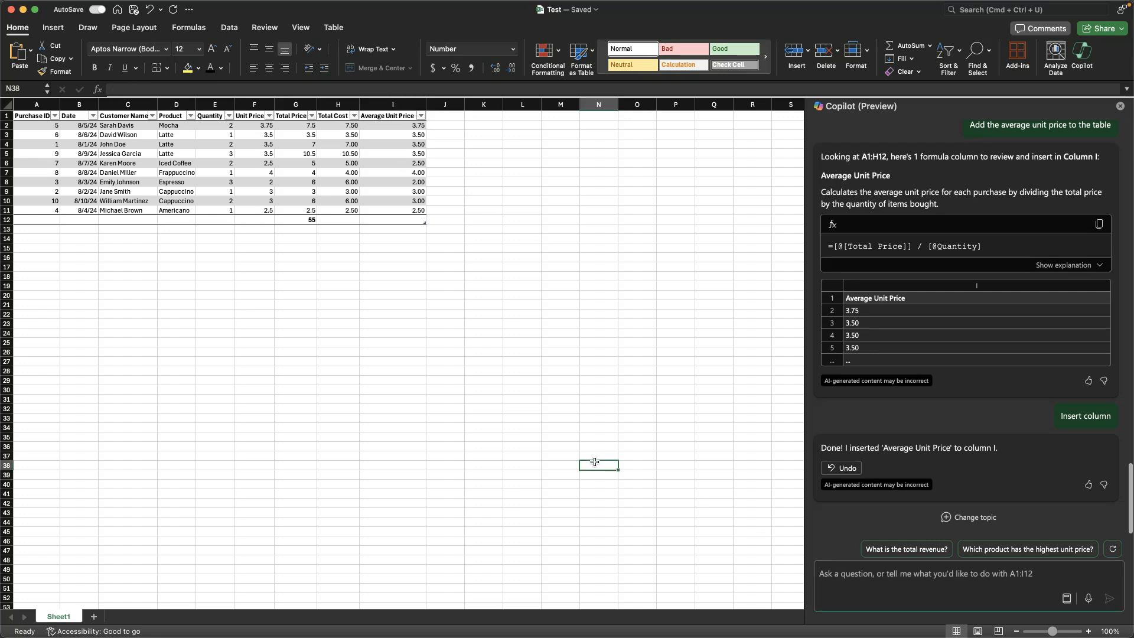
key(super+z)
Step: Tell Copilot "actually I want just the overall average unit price"
click(903, 578)
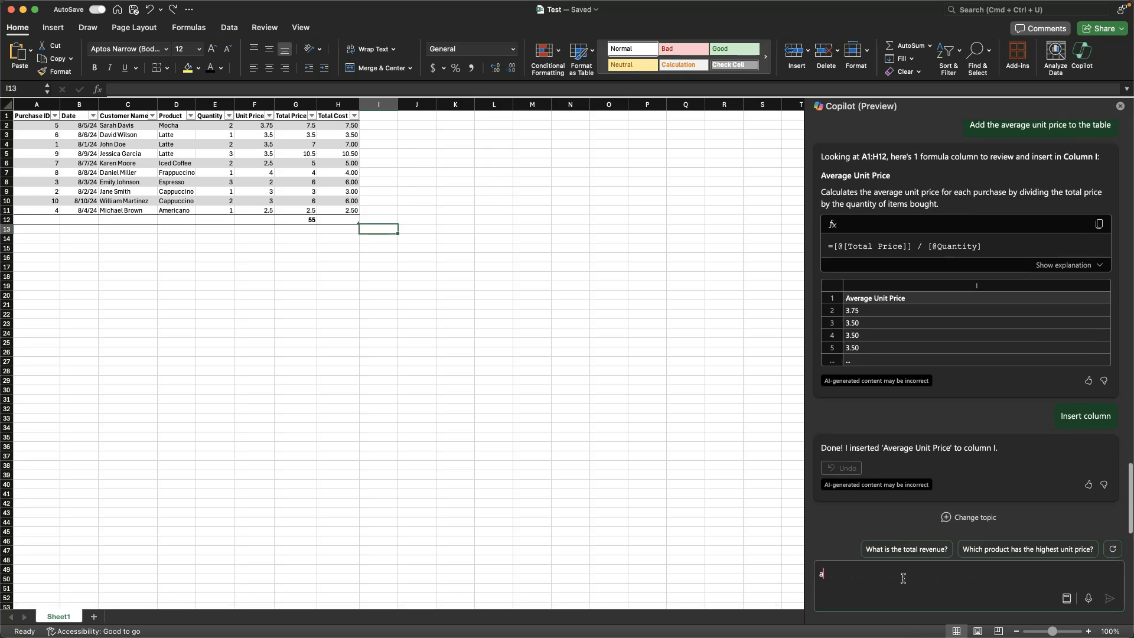
text(actually I want just the overall  average unit price)
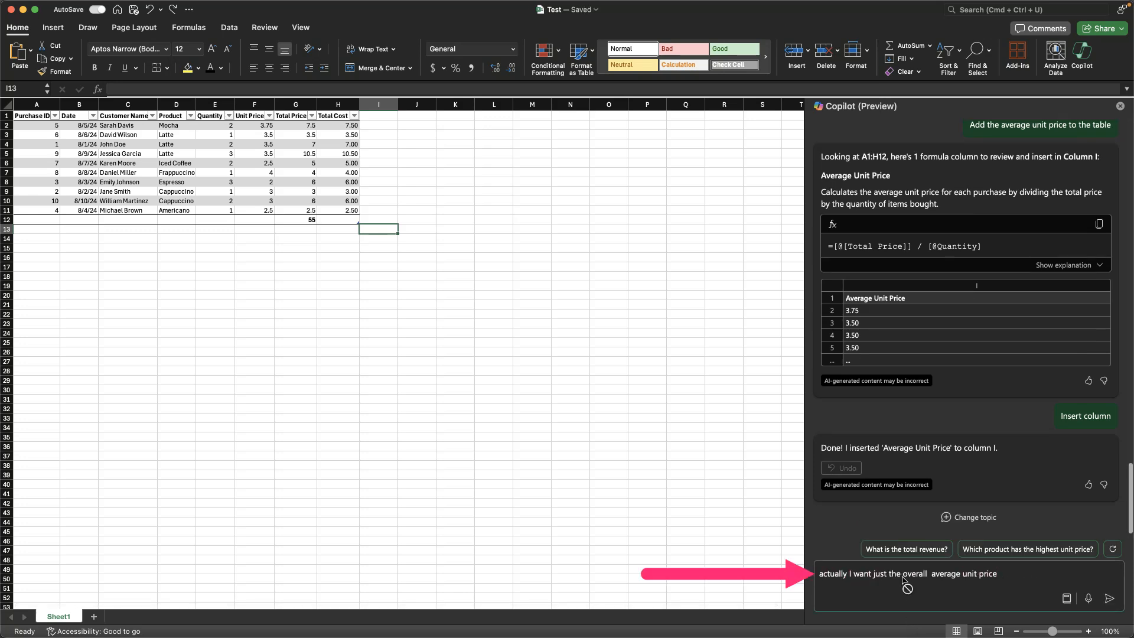
key(Return)
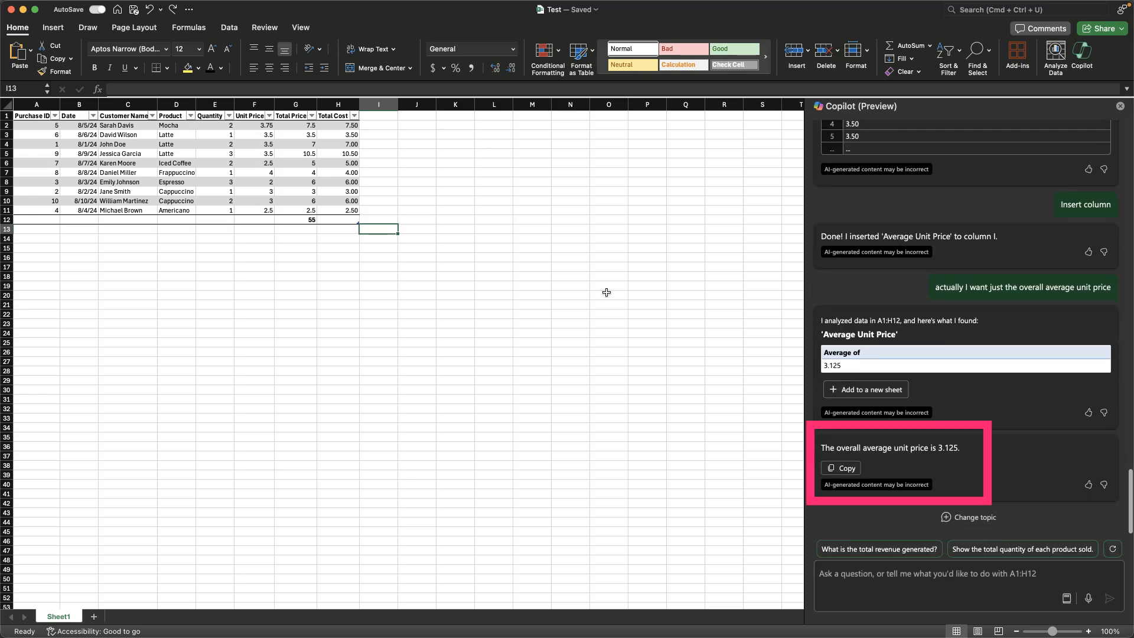
Step: Ask Copilot "can you add that to the table too" about the overall average unit price
click(872, 574)
text(can you add that to the table too)
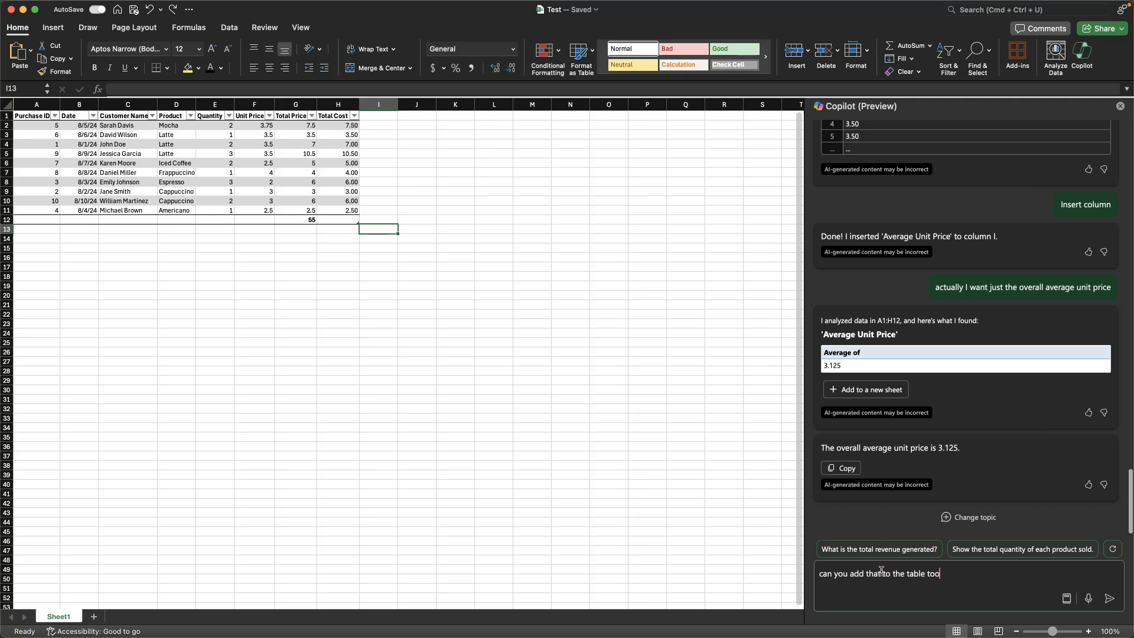
key(Return)
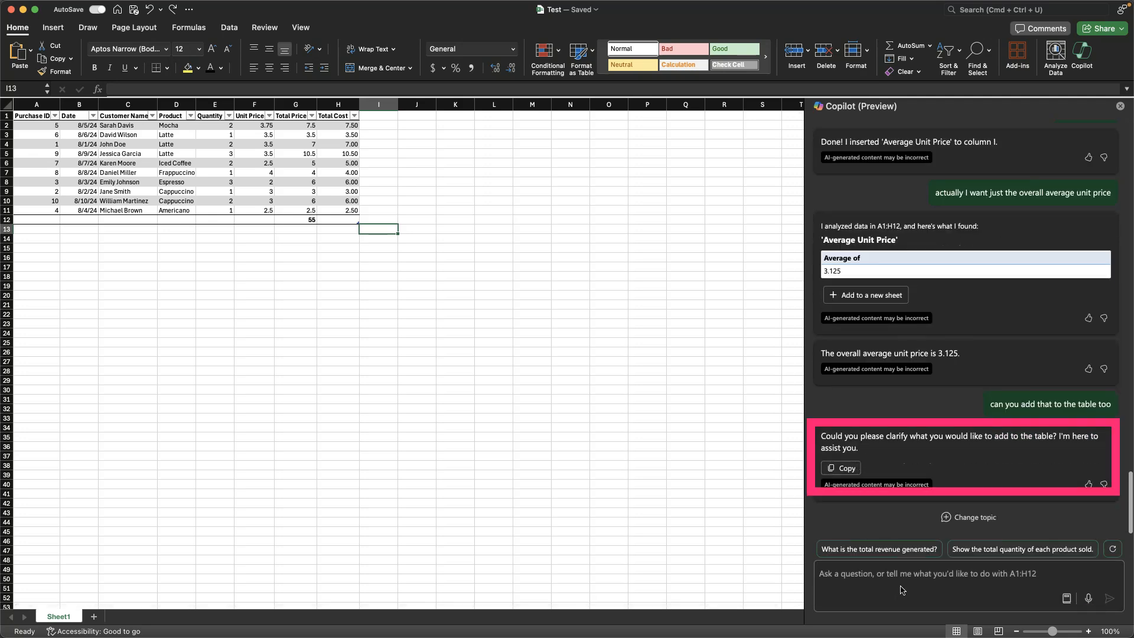
Step: Reuse the earlier prompt to ask Copilot "actually I want just the overall average unit price, add that to the table too"
scroll(996, 384, up, 2)
scroll(996, 383, up, 1)
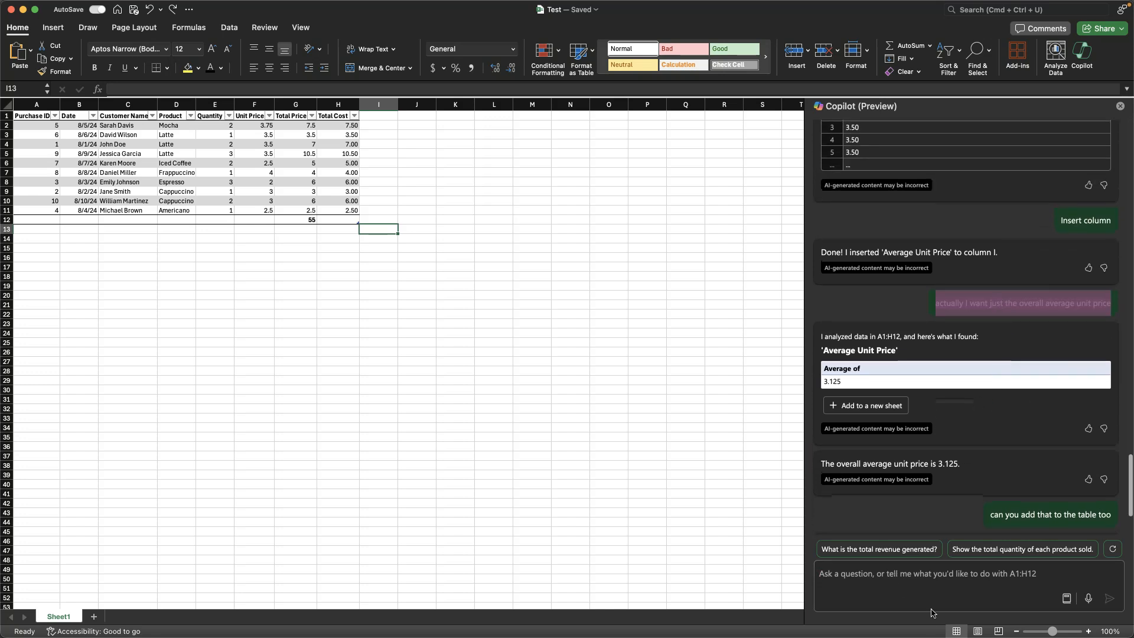
click(917, 575)
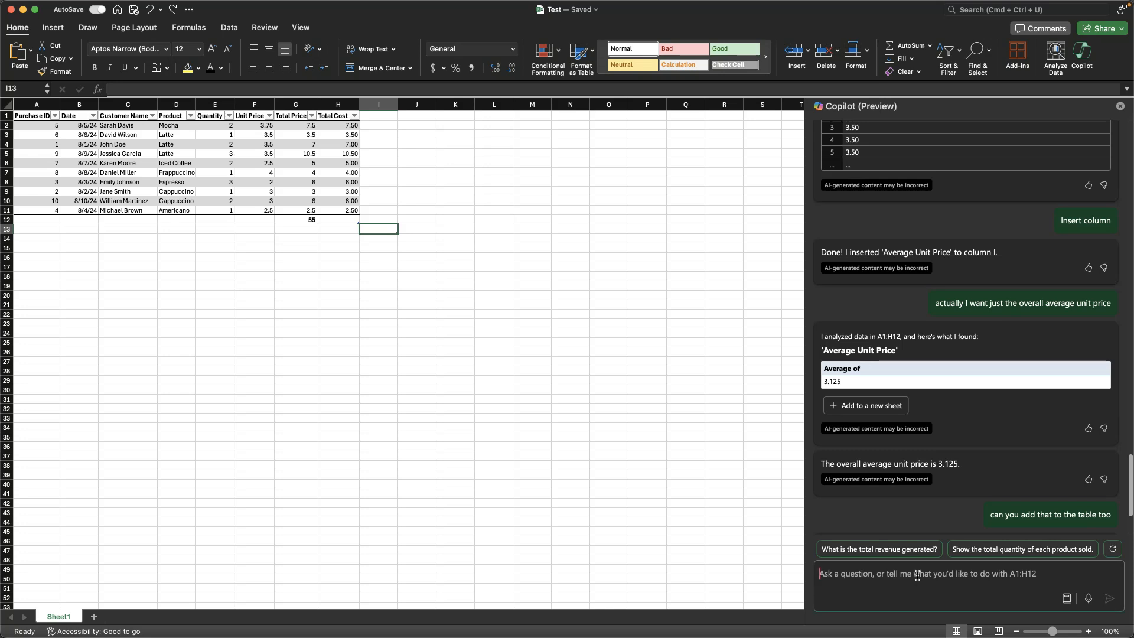
text(actually I want just the overall average unit price)
key(BackSpace)
text(,  add that to the table too)
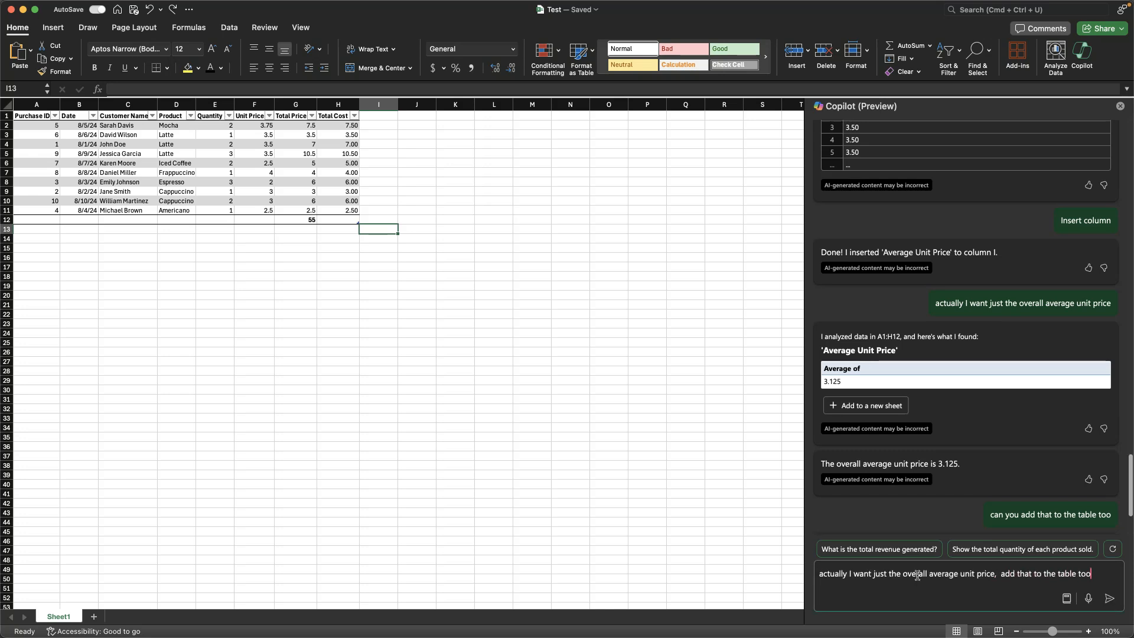
key(Return)
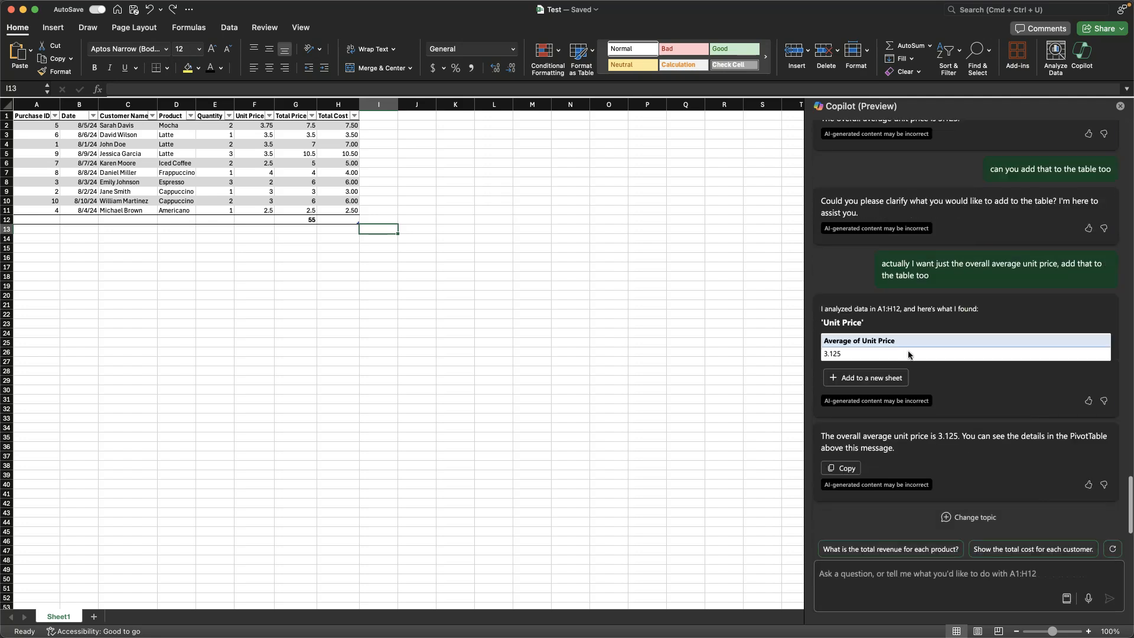
Step: Resend the last Copilot prompt extended with "below the table like Sum of Total Price"
click(900, 578)
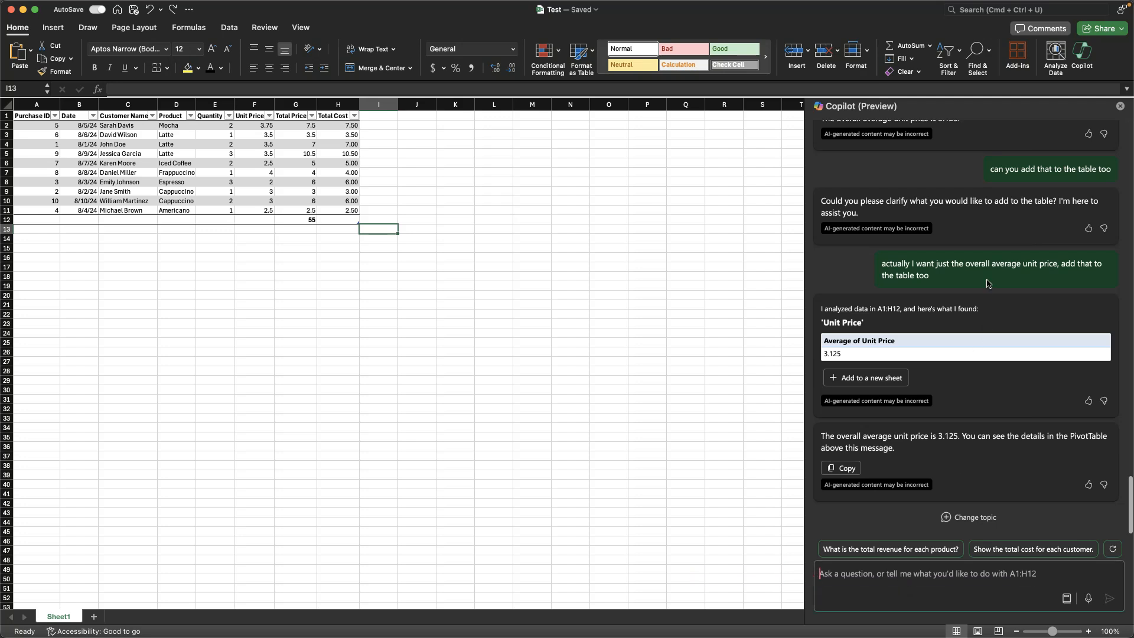
triple_click(976, 264)
key(super+c)
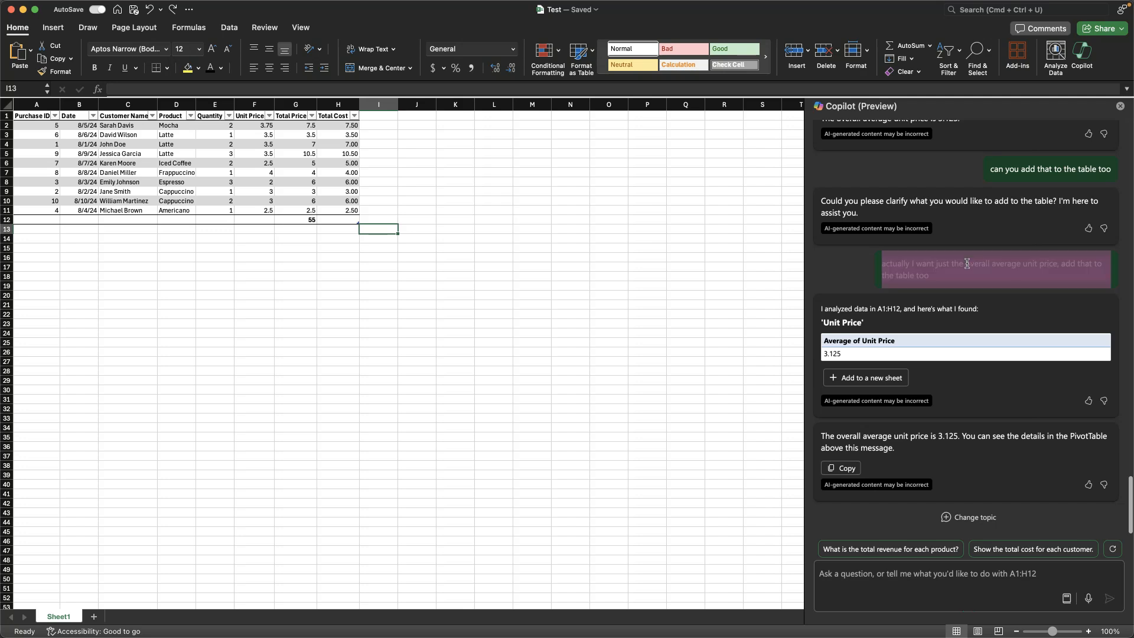
click(850, 586)
key(super+v)
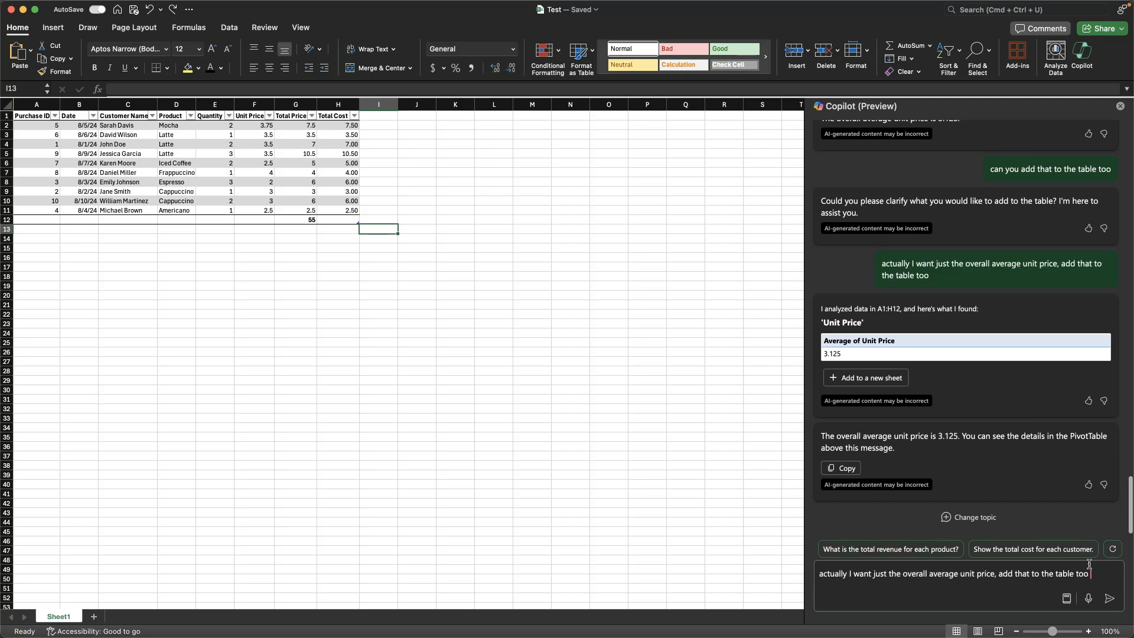
text(below the table like Sum of Total Price)
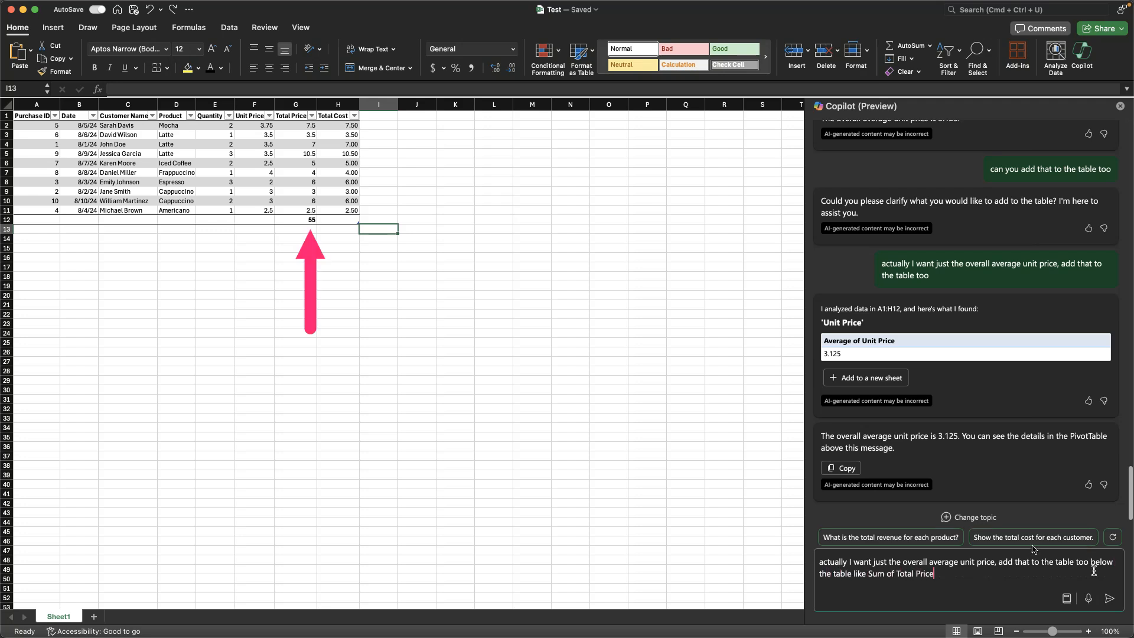
click(638, 340)
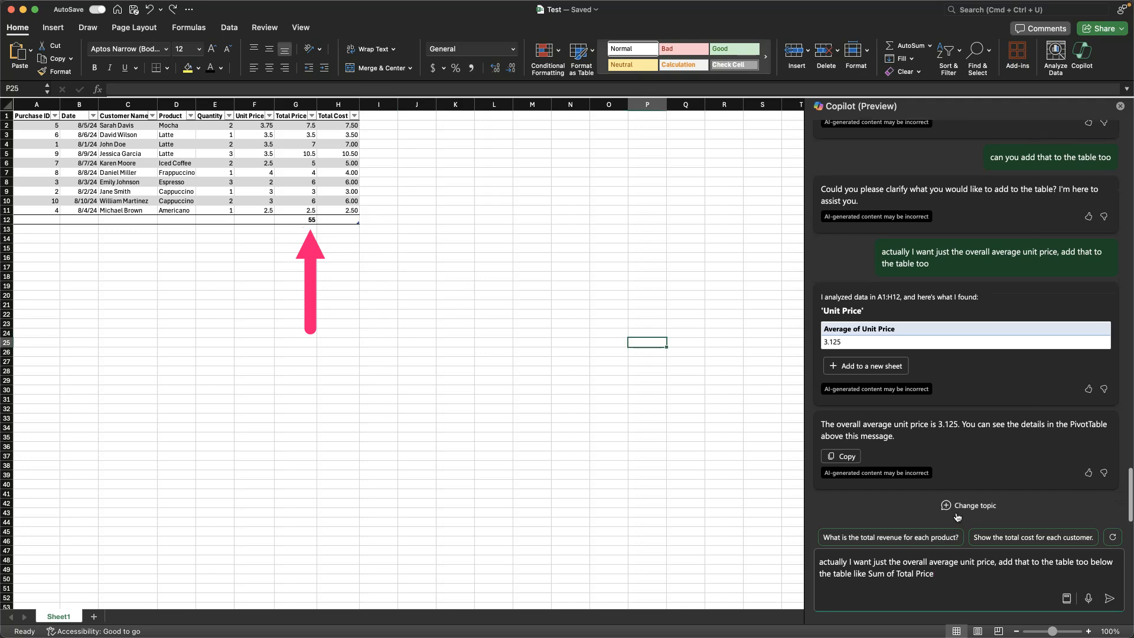
click(957, 564)
key(Return)
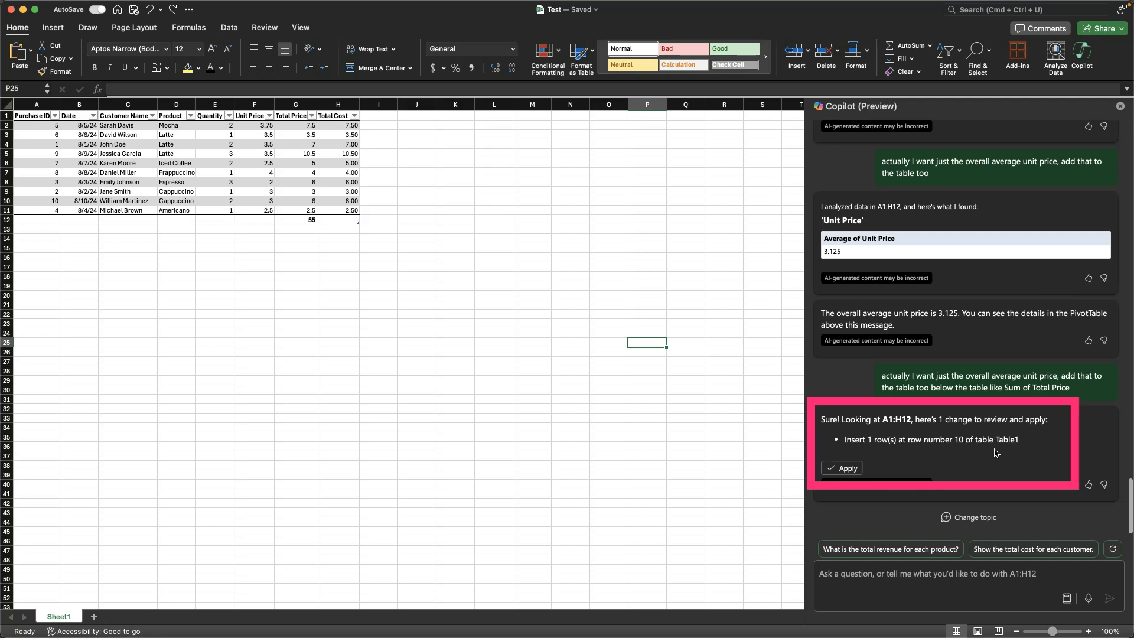
Step: Apply Copilot's suggested insertion of one row at row number 10 of Table1, and undo it
click(849, 471)
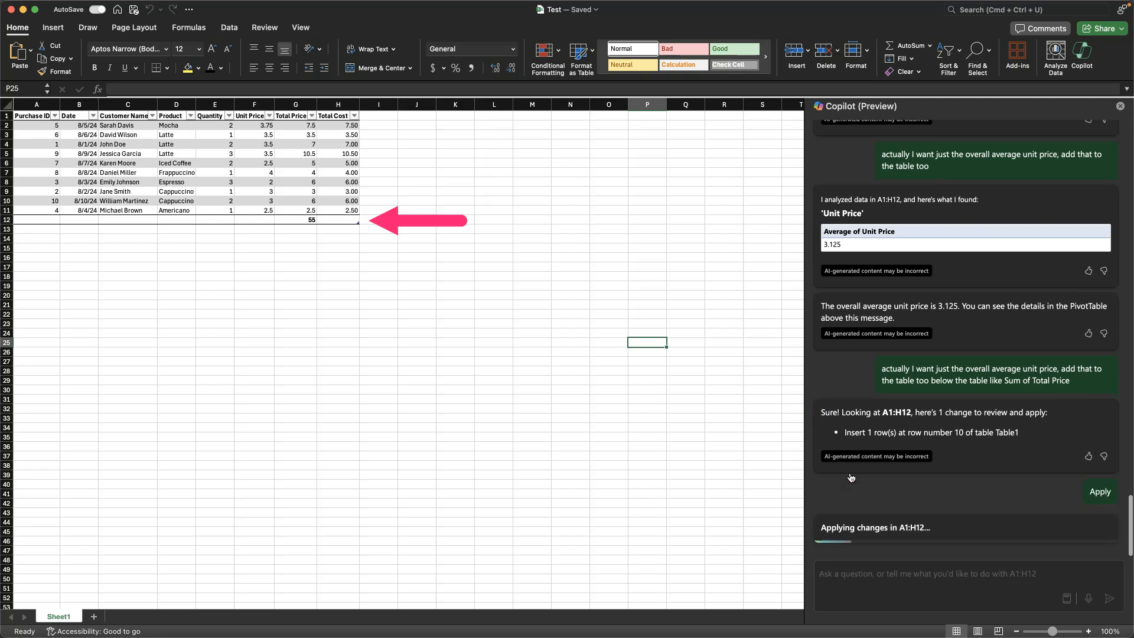
click(378, 209)
key(super+z)
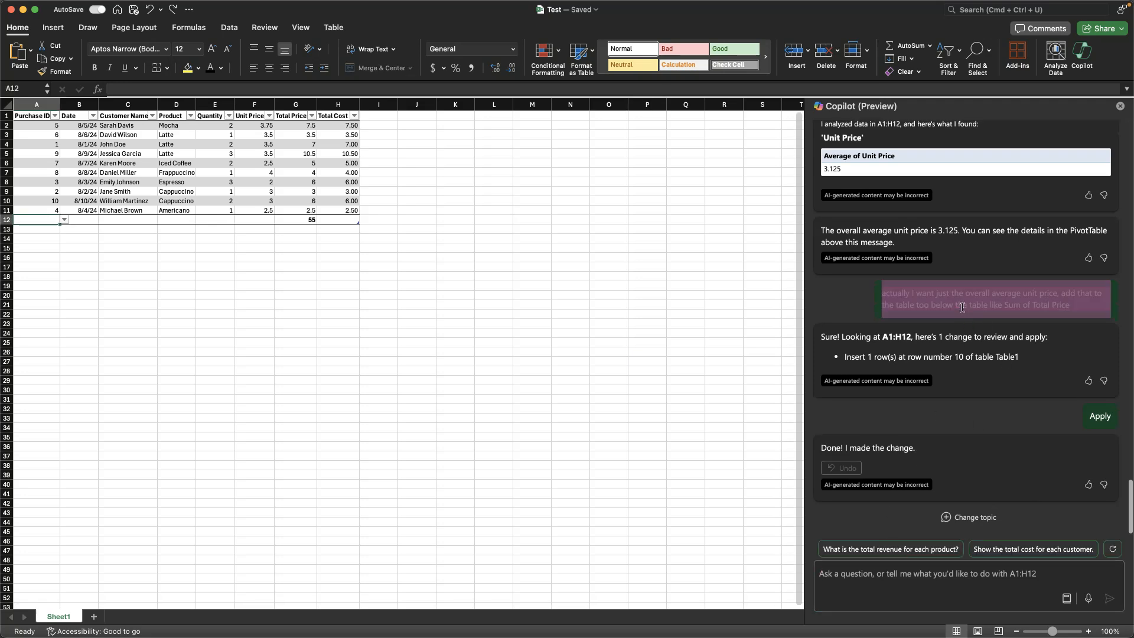
Step: Resend the last Copilot prompt about the overall average unit price, extended with "in row 11 of the table"
click(866, 583)
text(actually I want just the overall average unit price, add that to the table too below the table like Sum of Total Price)
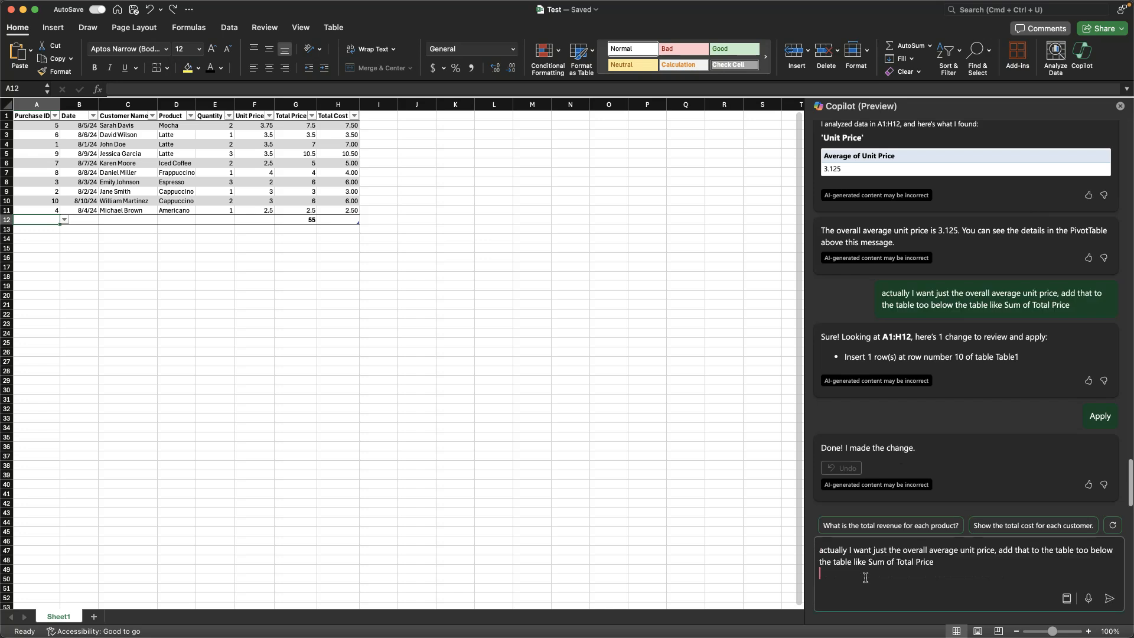
text(in row 11 of the table)
key(Return)
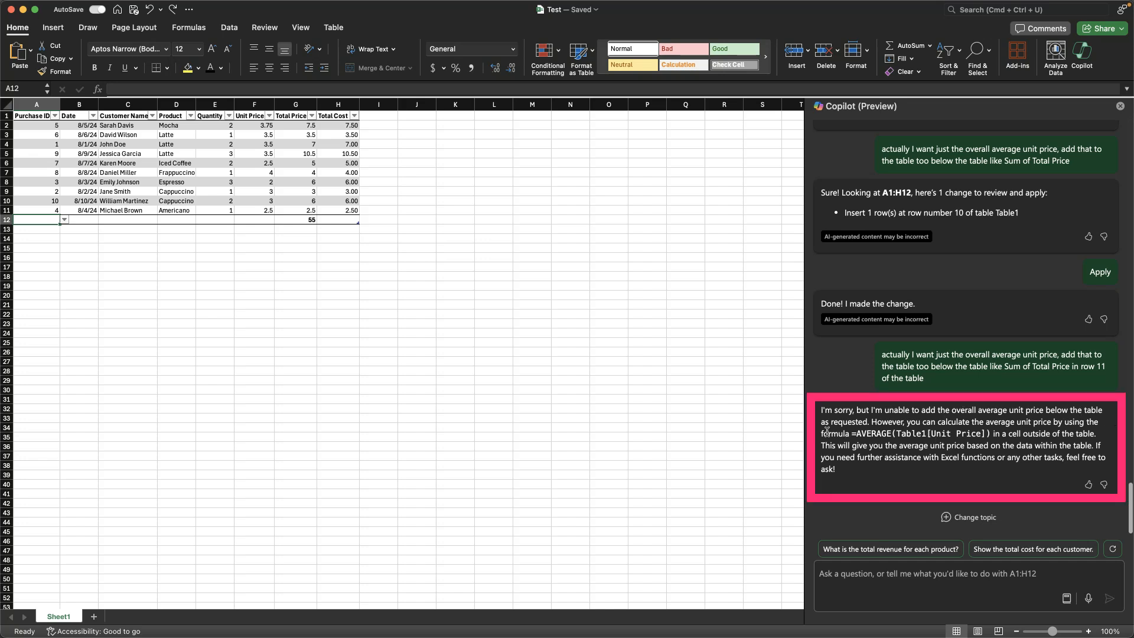
Step: Copy Copilot's suggested formula =AVERAGE(Table1[Unit Price]) into cell F12 below the Unit Price column, and undo it
drag(852, 434, 996, 434)
key(super+c)
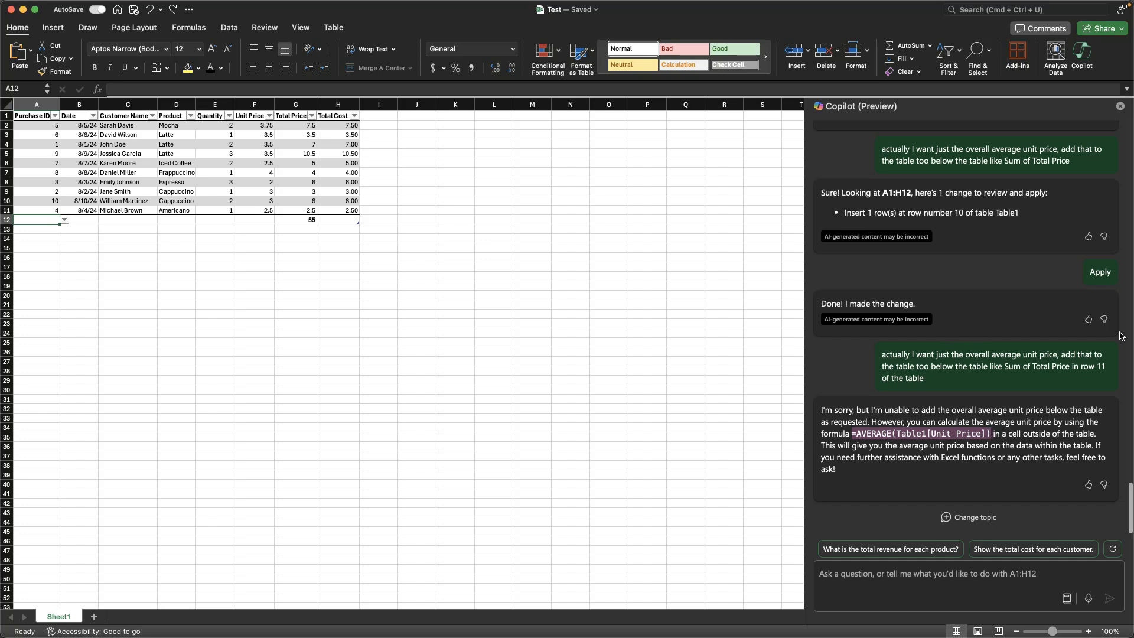
click(261, 219)
key(super+v)
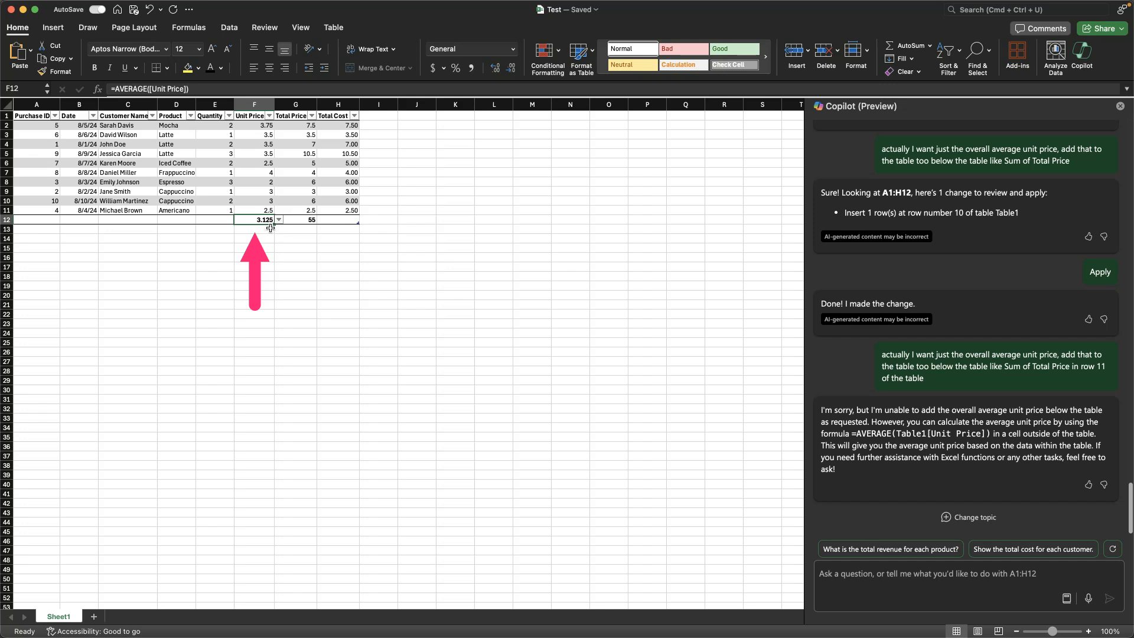
key(super+z)
click(295, 238)
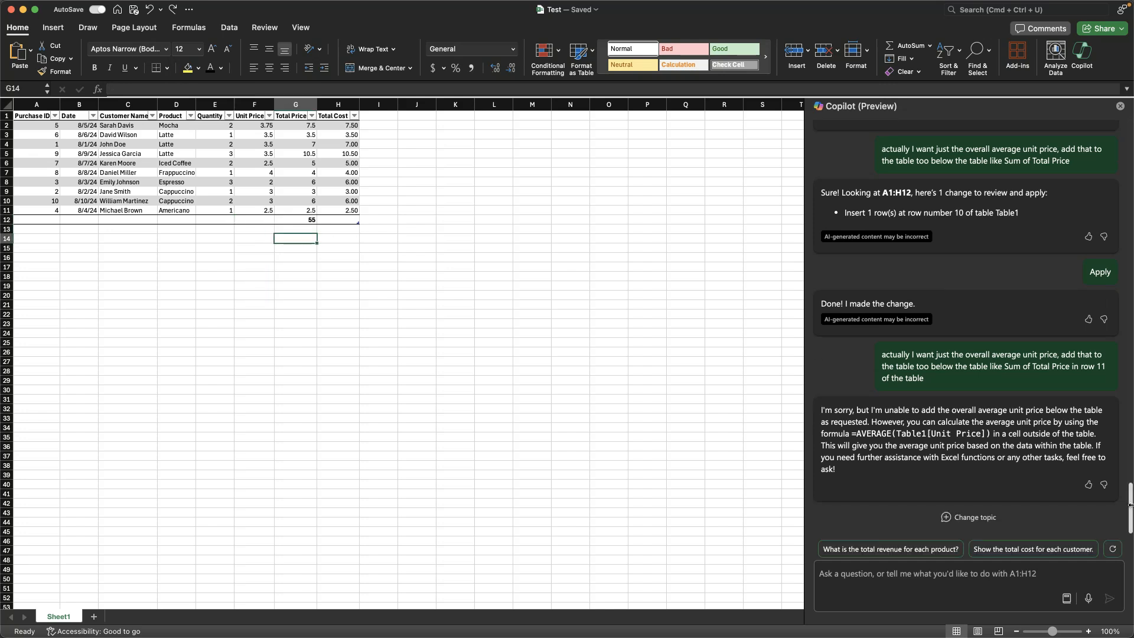
Step: Ask Copilot to "format the unit price column as $" and apply its suggested currency format and column autofit
click(936, 578)
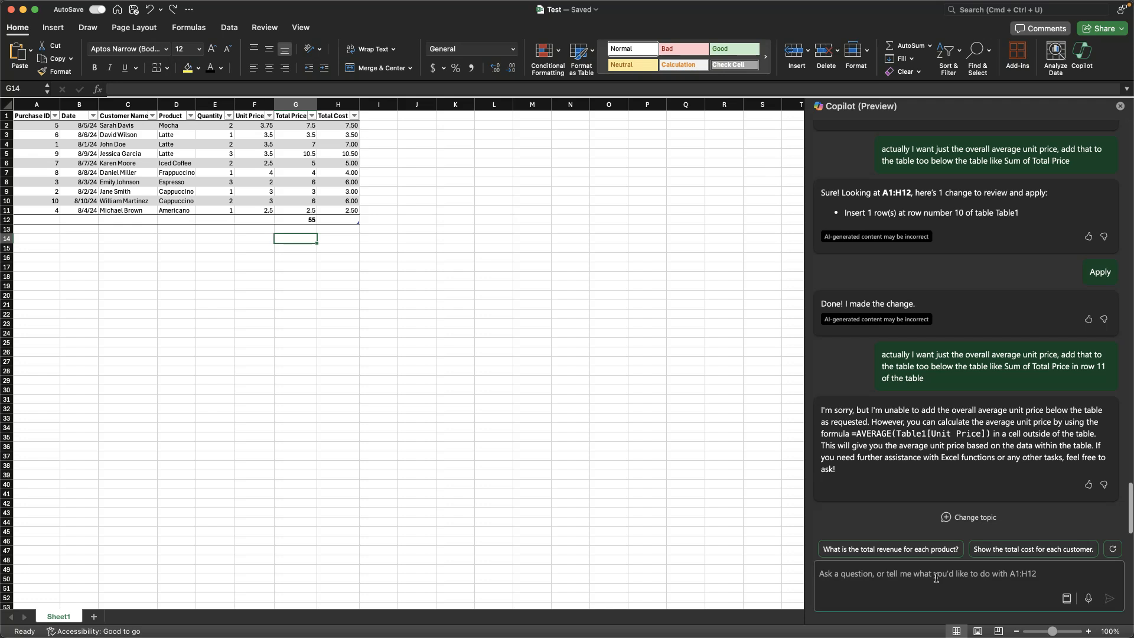
key(Left)
text(format the unit price column as $)
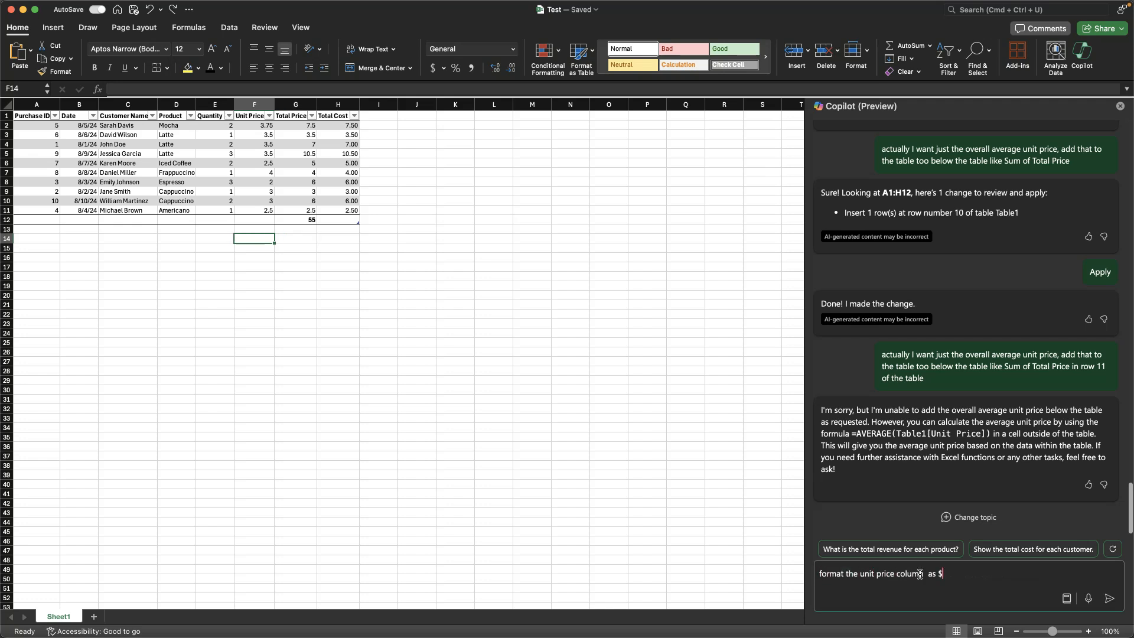
key(Return)
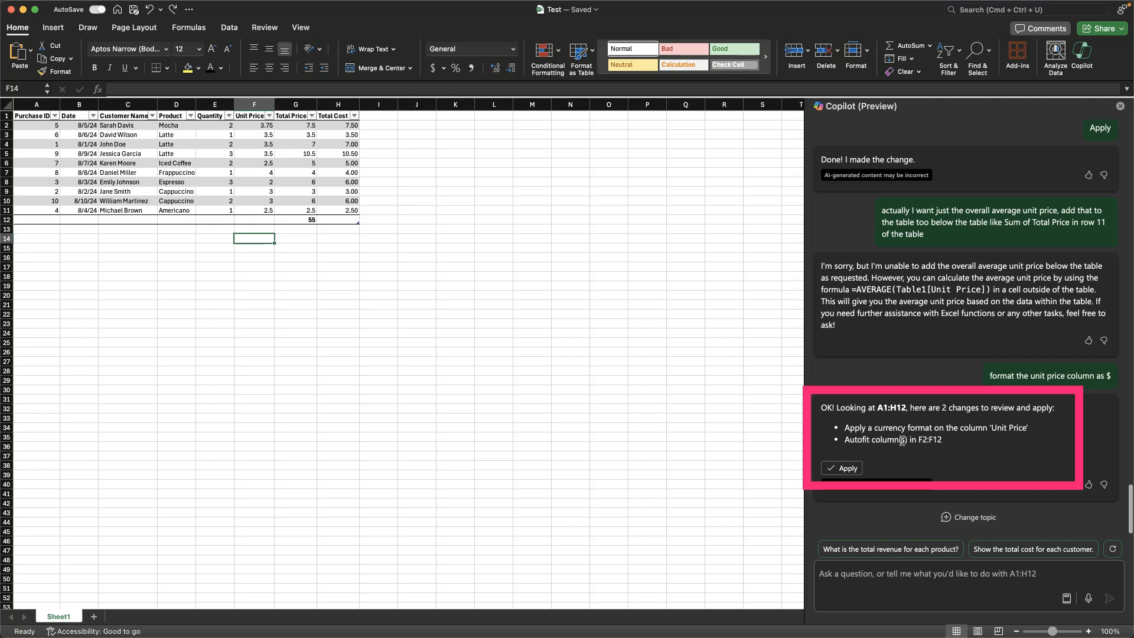
click(856, 467)
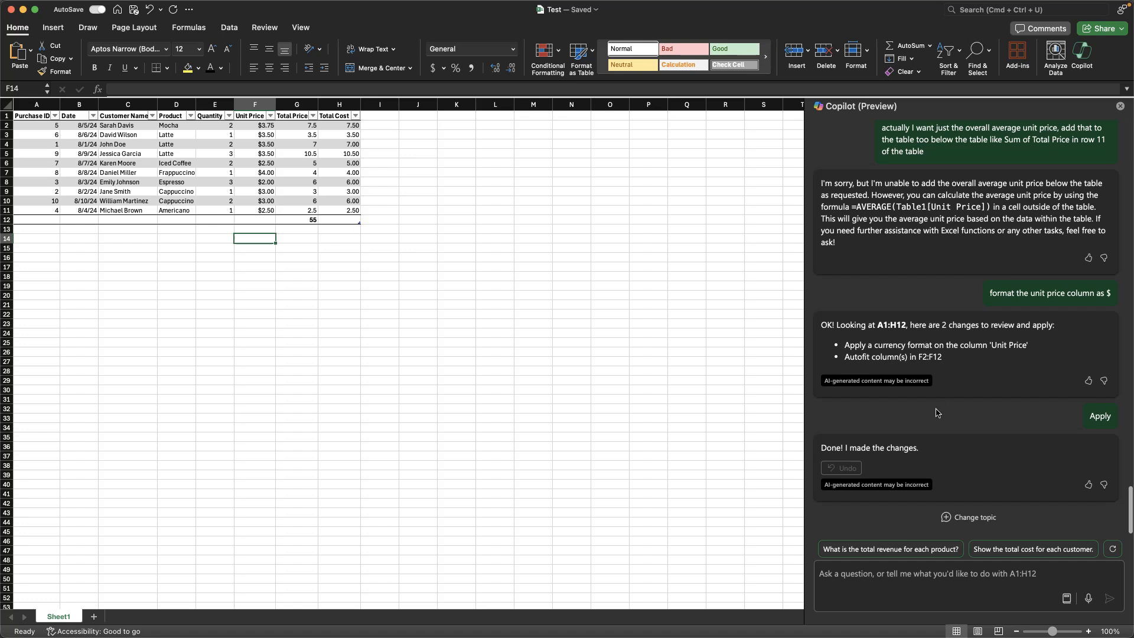
Step: Start a new request to Copilot in its prompt box
click(997, 601)
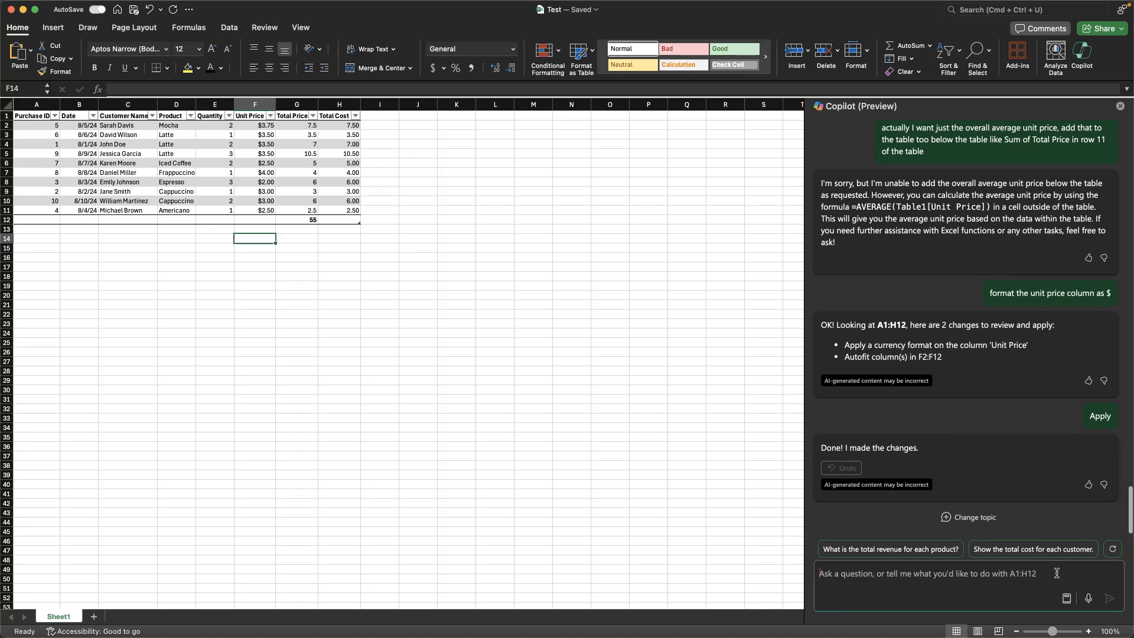